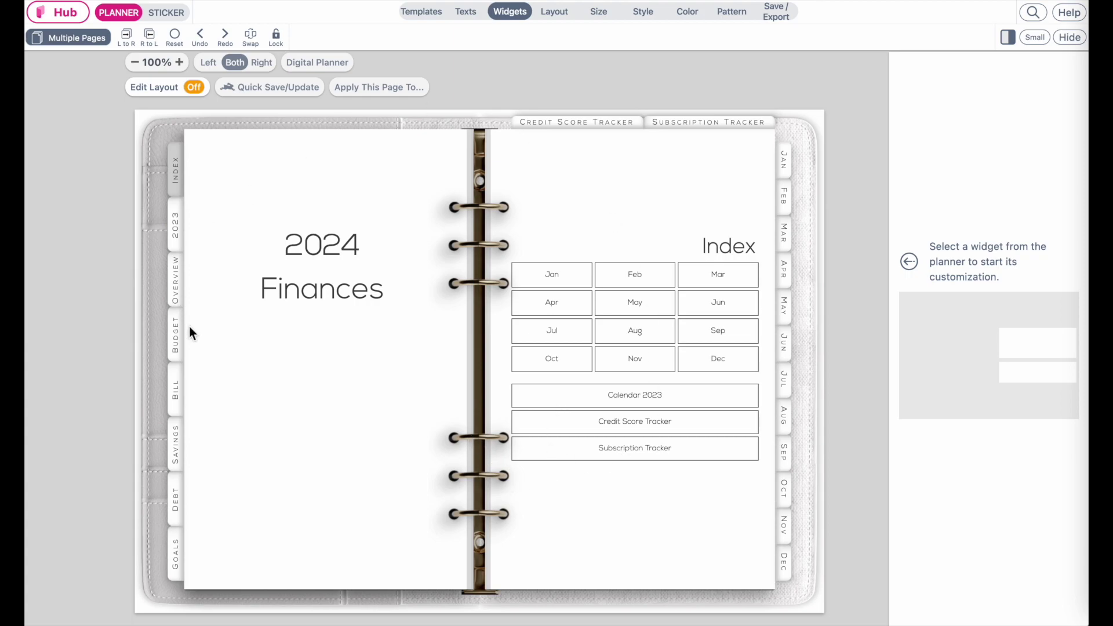
Show the planner's page list and look through the 2023, January - 2024 and Monthly Budget pages
{"action": "left_click", "coordinate": [76, 38]}
{"action": "left_click", "coordinate": [70, 297]}
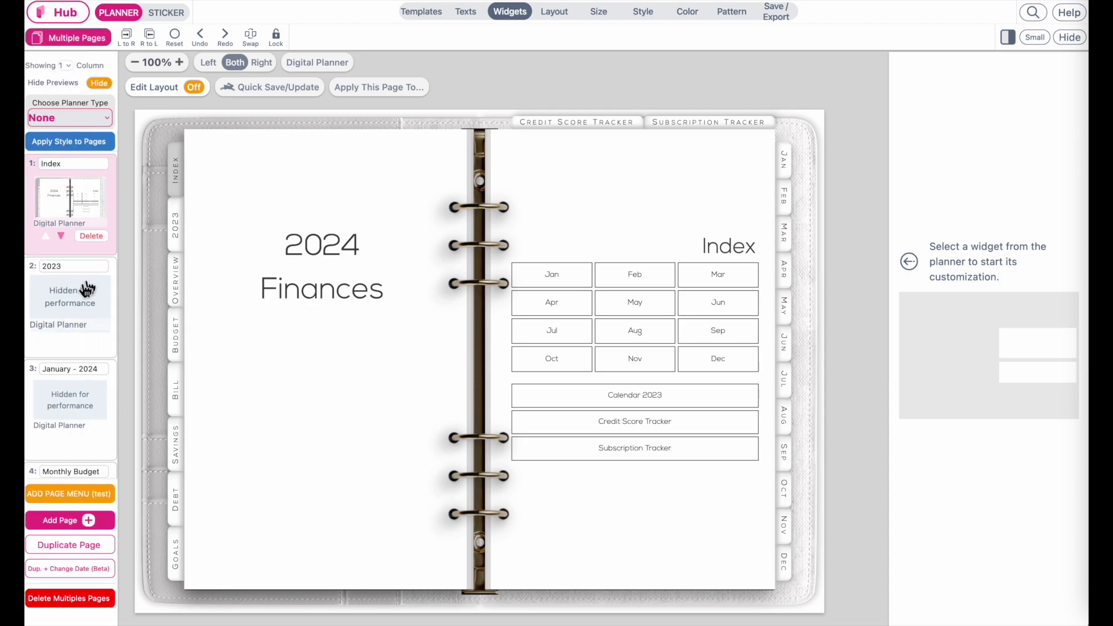
{"action": "left_click", "coordinate": [71, 406]}
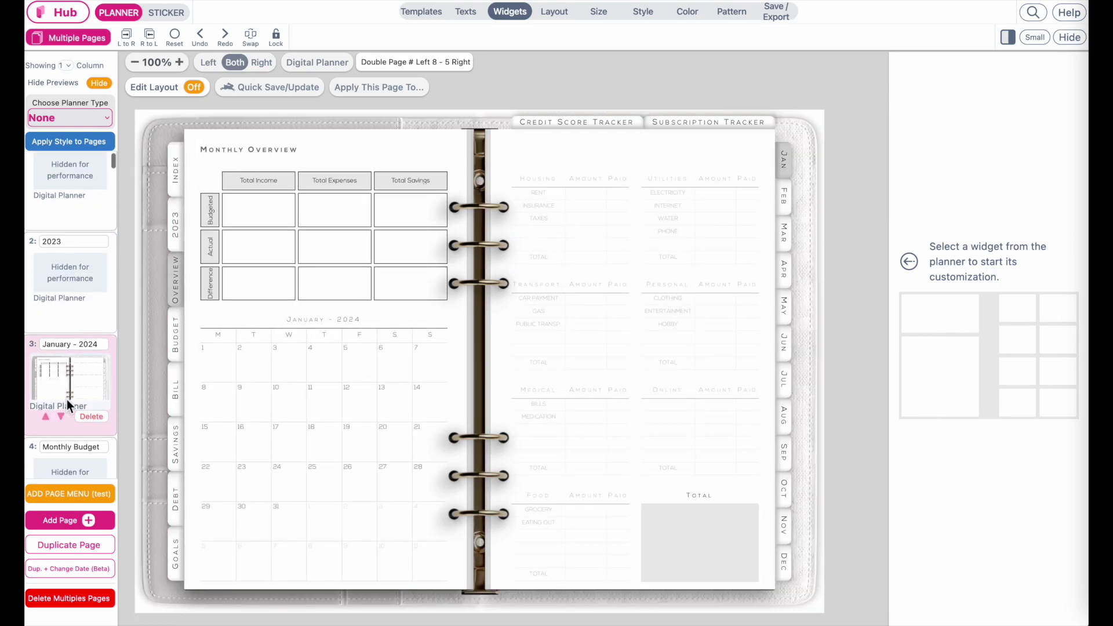
{"action": "scroll", "coordinate": [70, 400], "scroll_direction": "down", "scroll_amount": 2}
{"action": "left_click", "coordinate": [69, 377]}
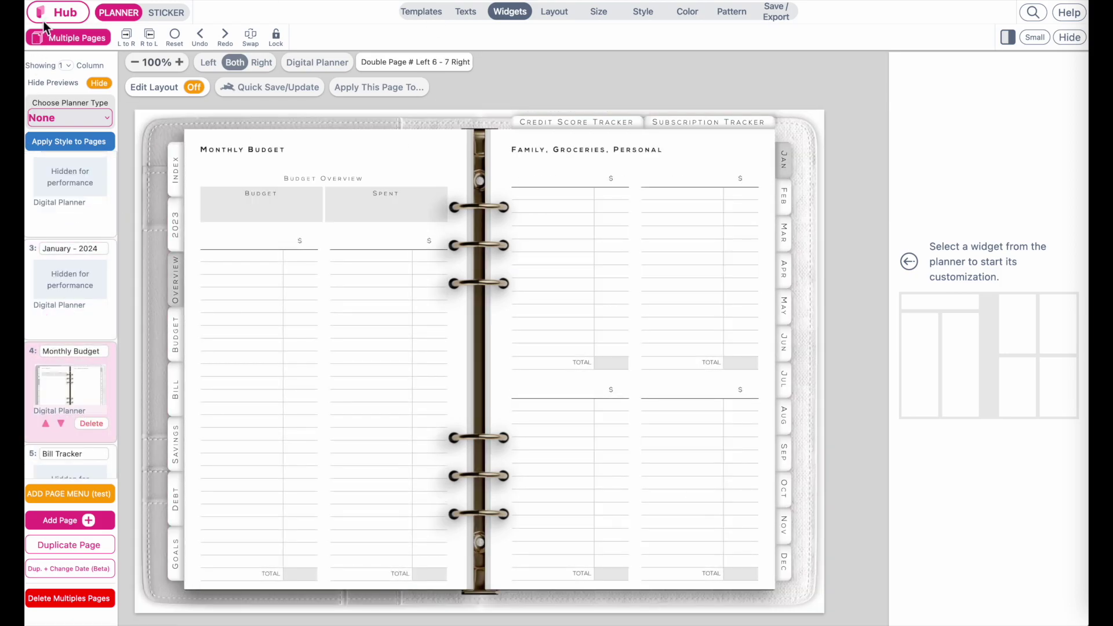
Leave the editor for the Hub and search the shared planners for "finance digital planner"
{"action": "left_click", "coordinate": [58, 12]}
{"action": "left_click", "coordinate": [545, 288]}
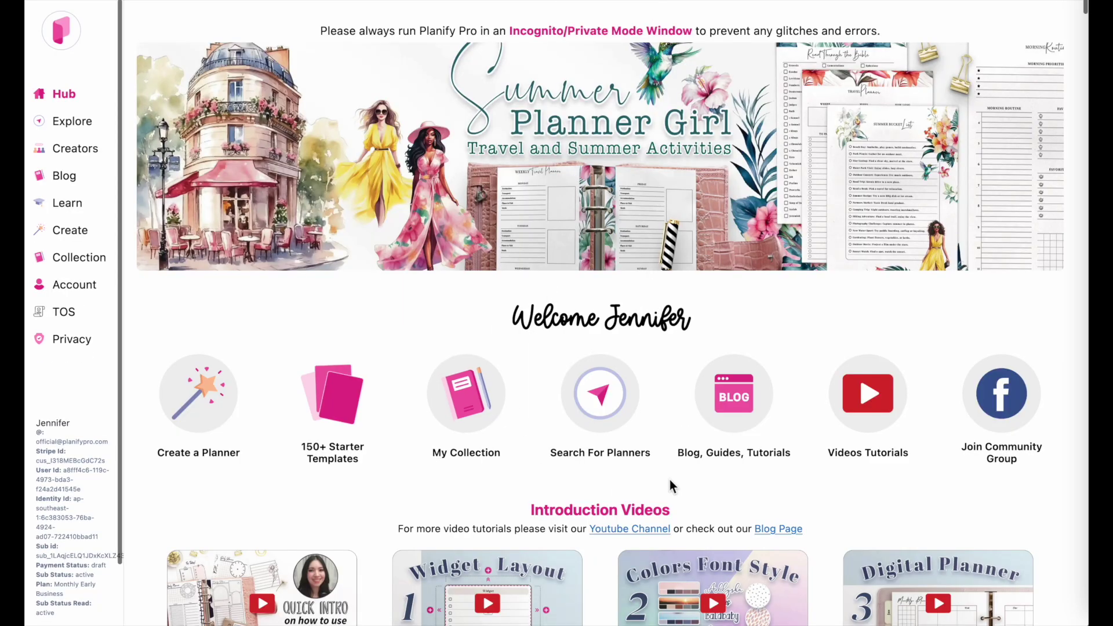
{"action": "scroll", "coordinate": [669, 479], "scroll_direction": "down", "scroll_amount": 3}
{"action": "left_click", "coordinate": [600, 255]}
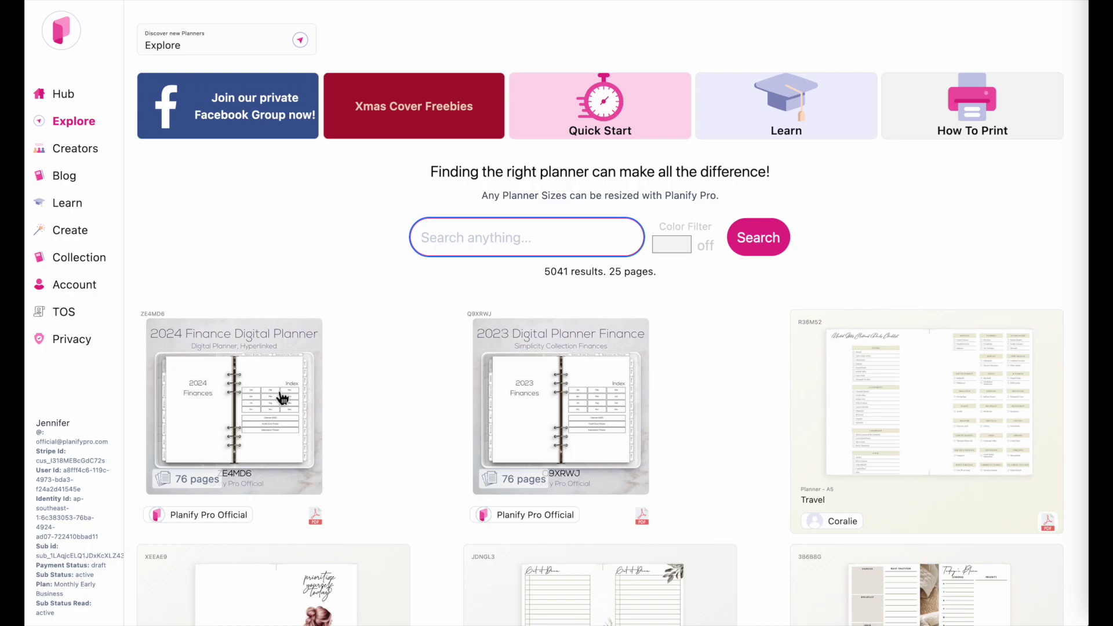
{"action": "type", "text": "finance digital planner"}
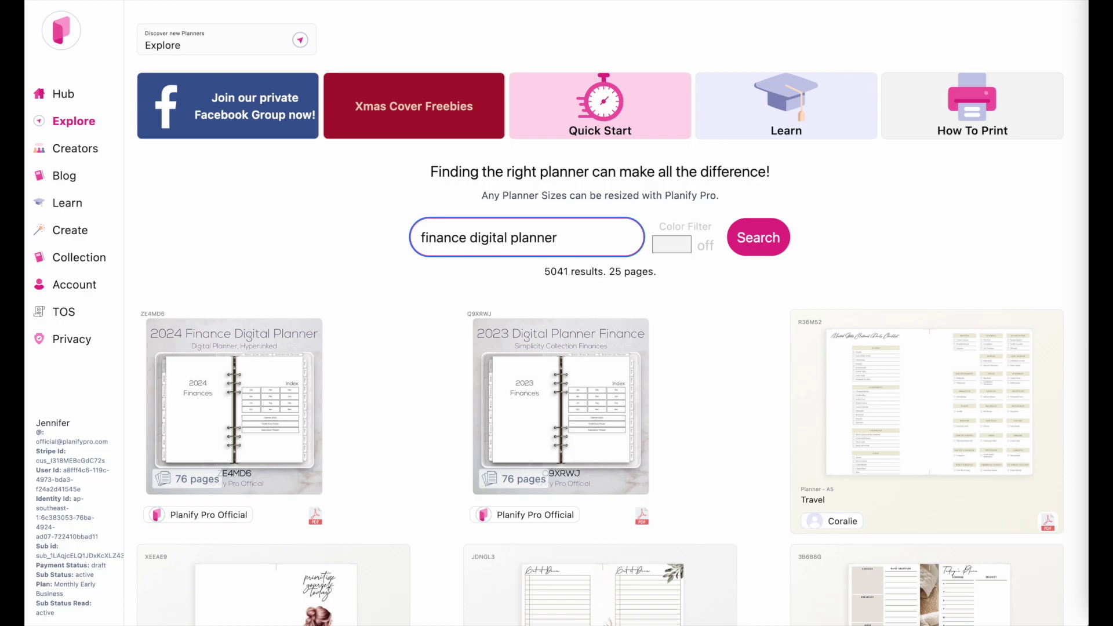
{"action": "key", "text": "Return"}
{"action": "scroll", "coordinate": [261, 333], "scroll_direction": "down", "scroll_amount": 1}
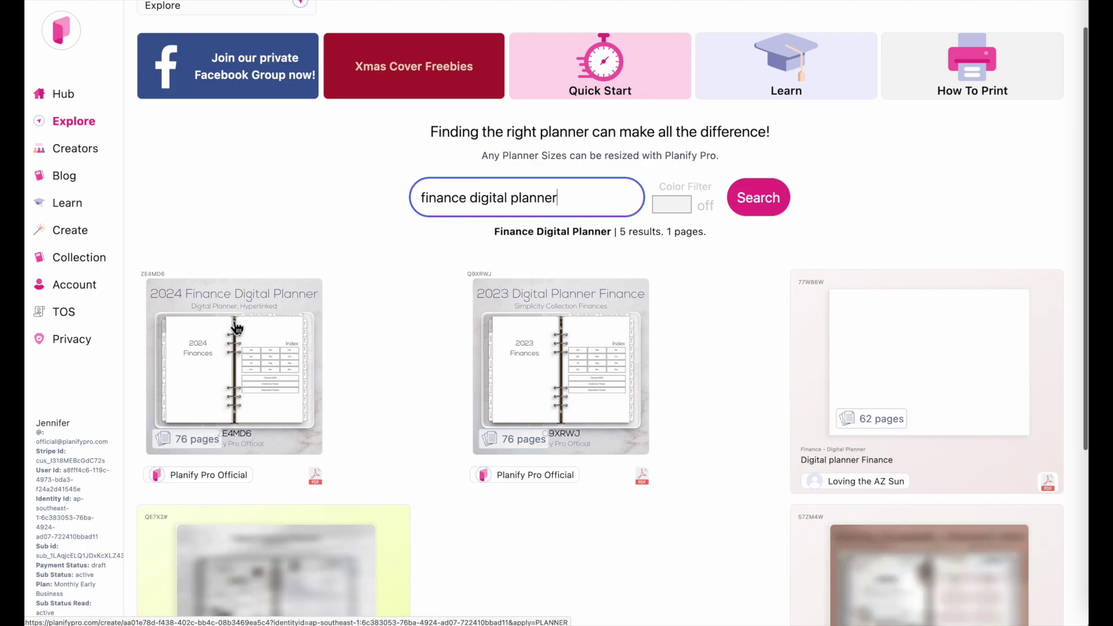
Return to the Hub and open the 2024 Finance Digital Planner from the newest publicly shared planners
{"action": "left_click", "coordinate": [62, 93]}
{"action": "scroll", "coordinate": [382, 385], "scroll_direction": "down", "scroll_amount": 6}
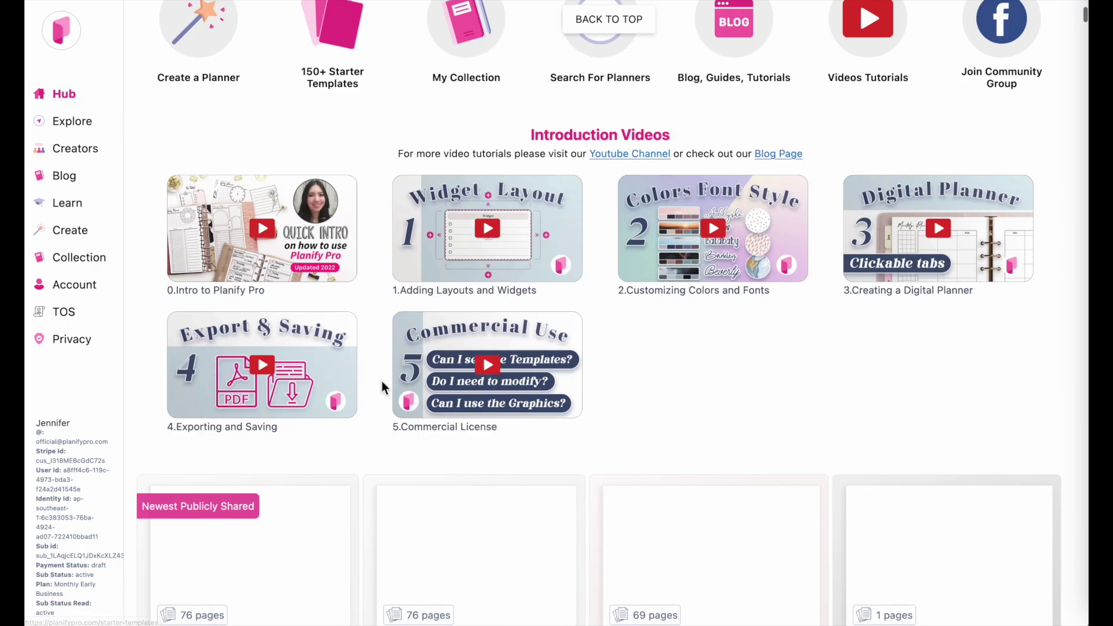
{"action": "scroll", "coordinate": [382, 381], "scroll_direction": "down", "scroll_amount": 4}
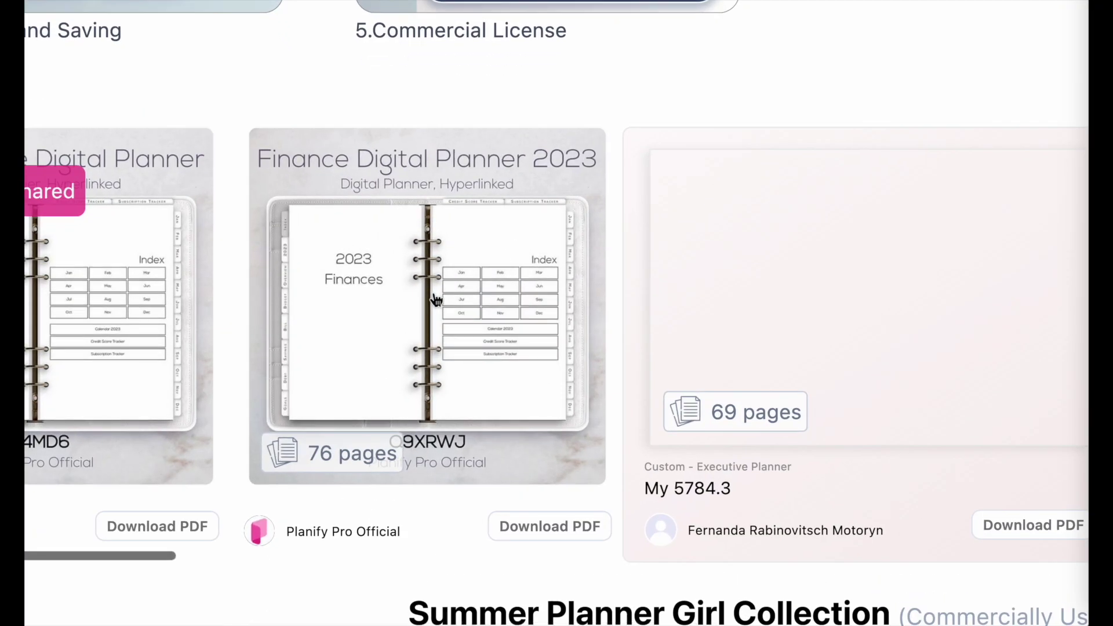
{"action": "left_click", "coordinate": [343, 396]}
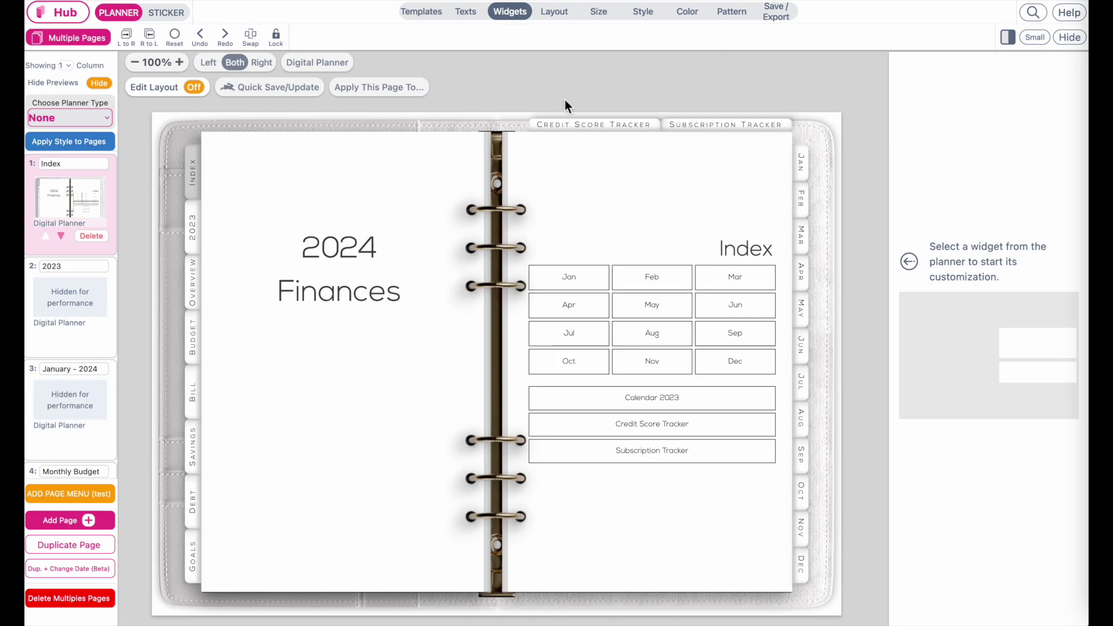
Open the layout settings for the digital planner and set the Index page's planner background to DustyRosewood
{"action": "left_click", "coordinate": [554, 19]}
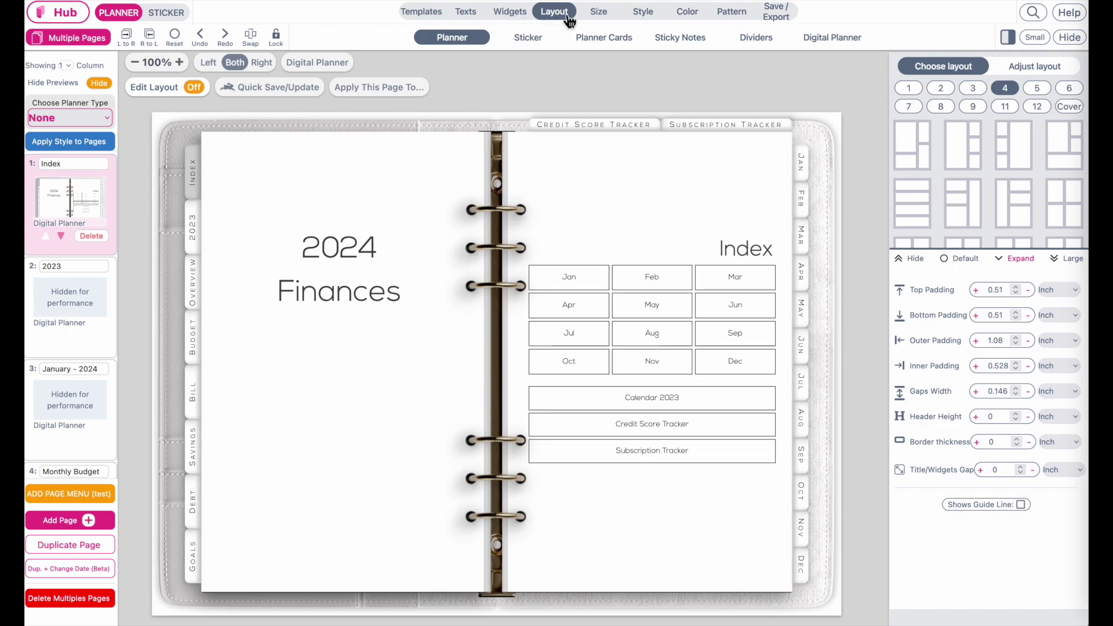
{"action": "left_click", "coordinate": [830, 40]}
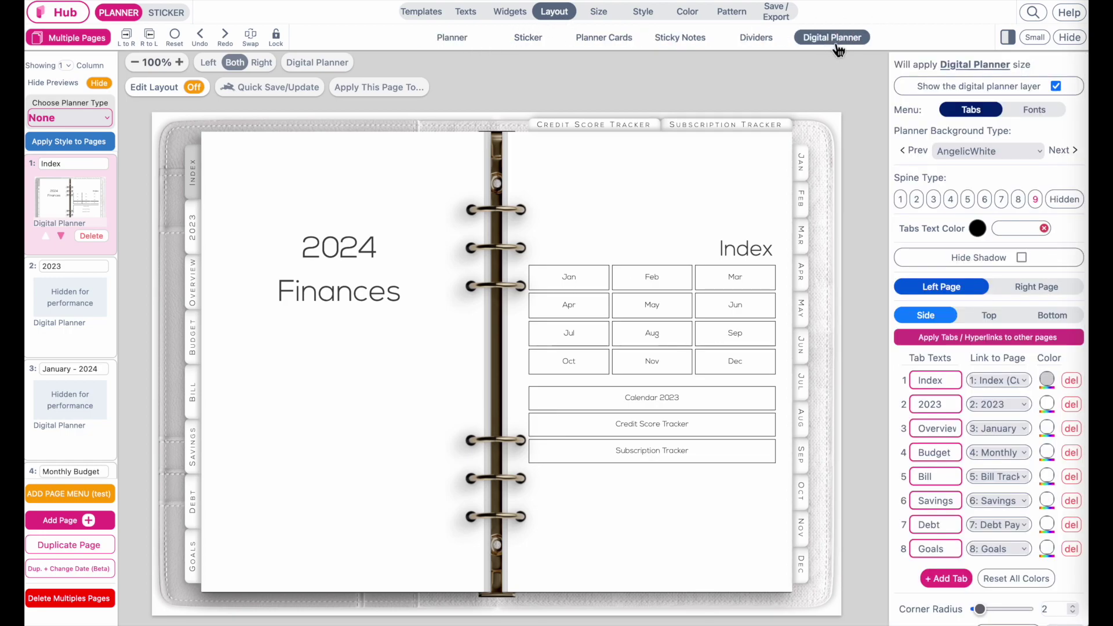
{"action": "left_click", "coordinate": [990, 151]}
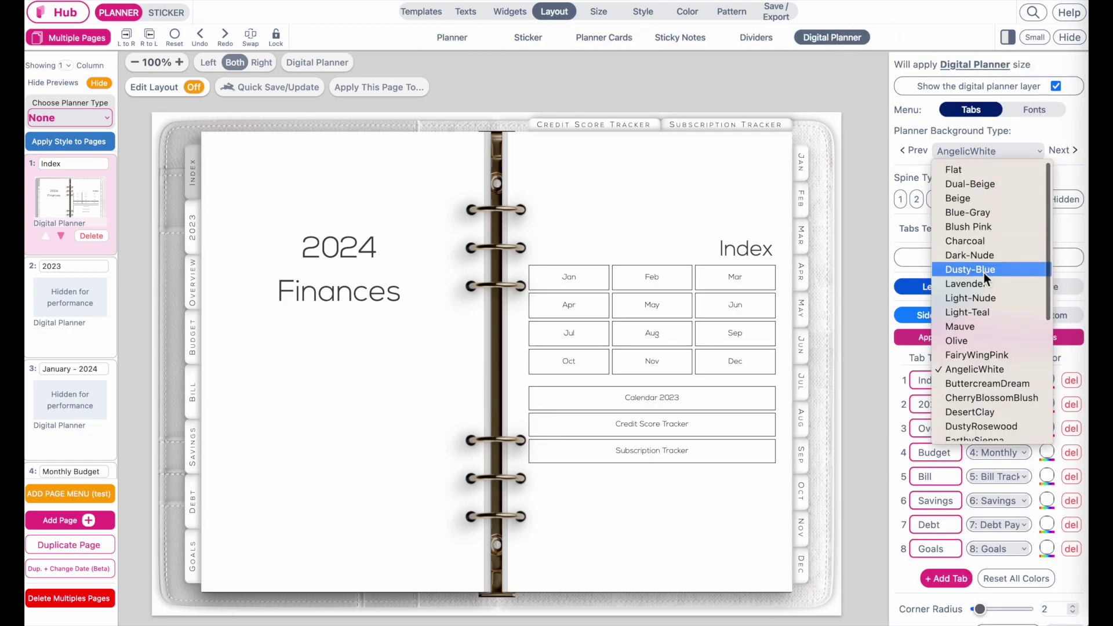
{"action": "scroll", "coordinate": [984, 273], "scroll_direction": "down", "scroll_amount": 2}
{"action": "left_click", "coordinate": [970, 339]}
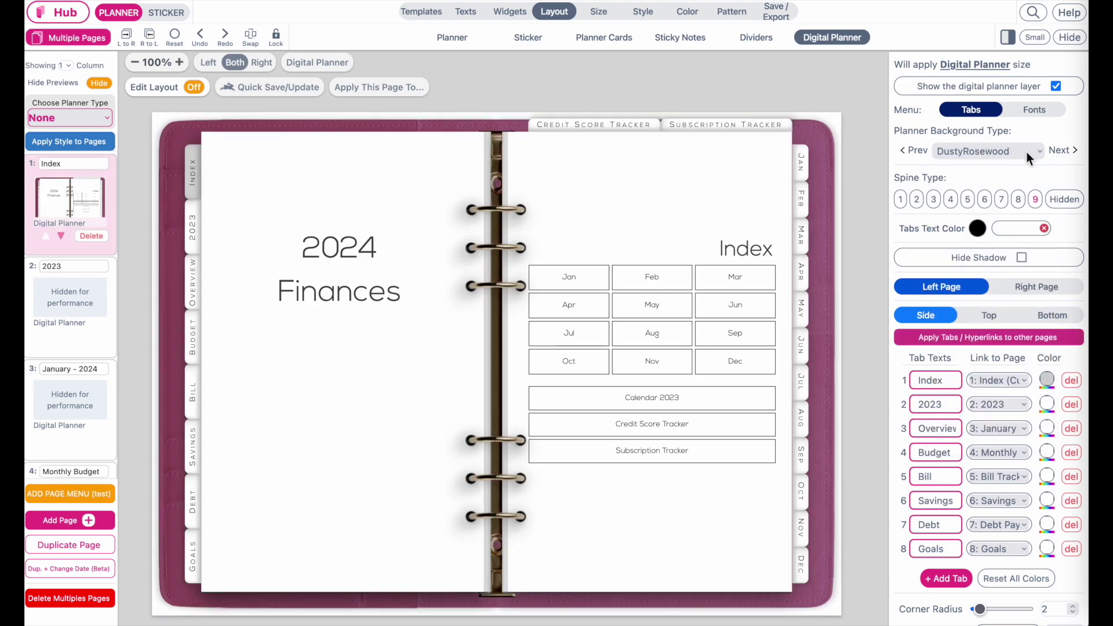
Try other planner backgrounds, including EarthySienna, EmeraldForest, LavenderFog, MorningSkyBlue and SoftSandstone
{"action": "left_click", "coordinate": [1064, 154]}
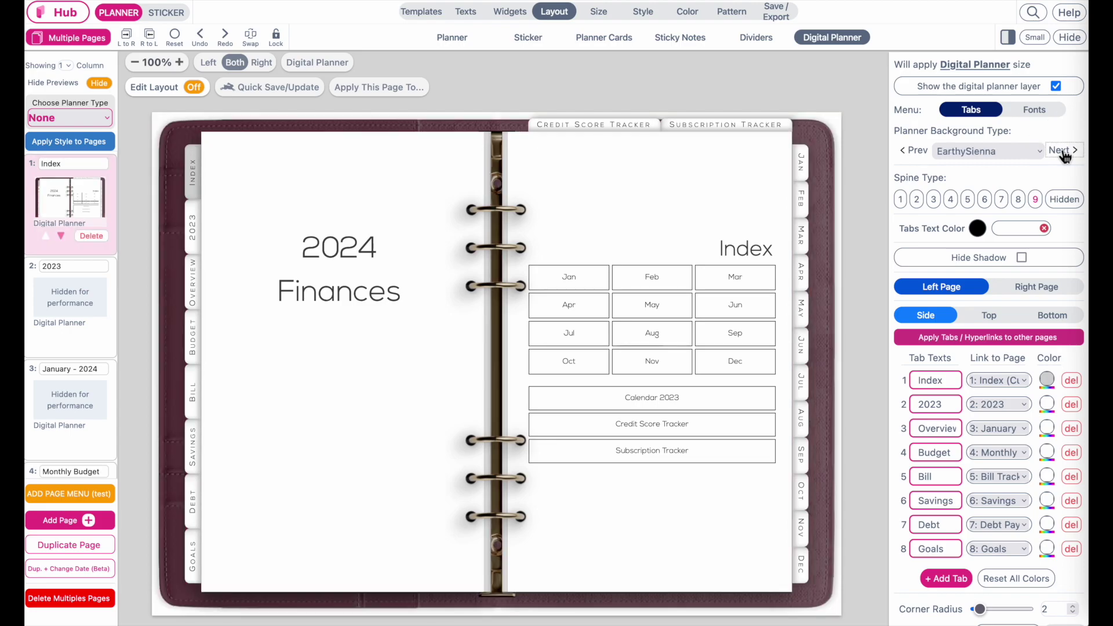
{"action": "left_click", "coordinate": [1065, 154]}
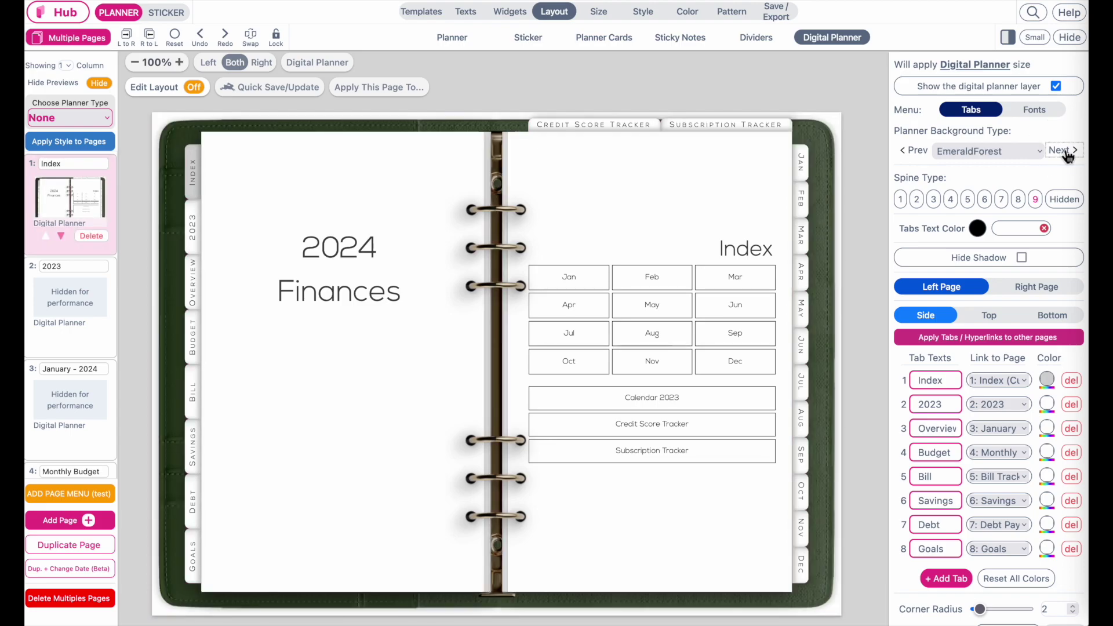
{"action": "left_click", "coordinate": [1065, 152]}
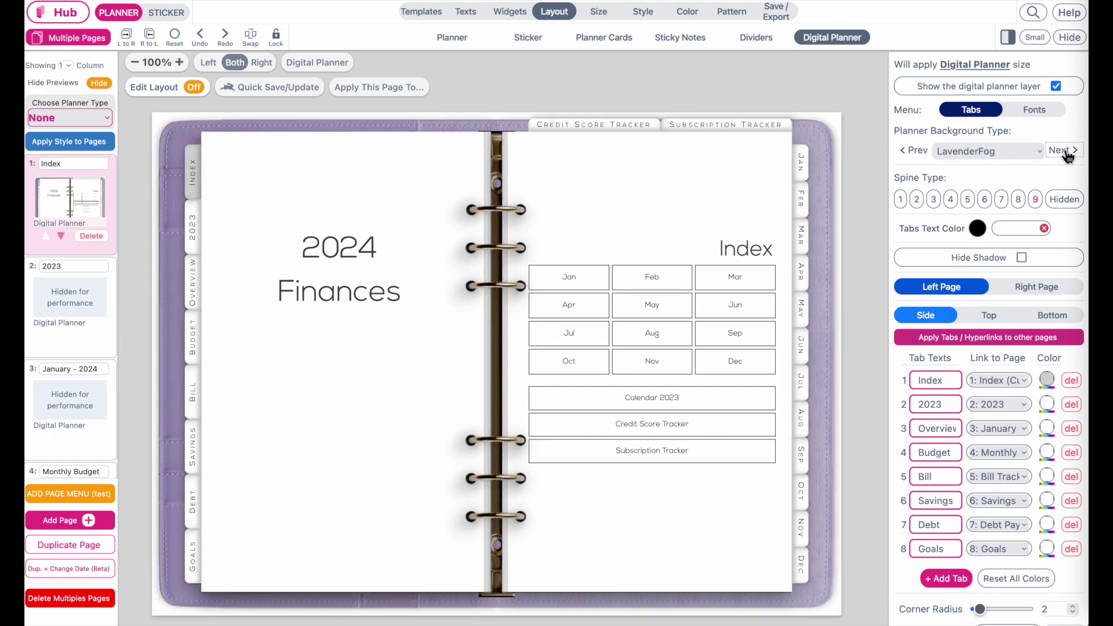
{"action": "left_click", "coordinate": [1058, 151]}
{"action": "left_click", "coordinate": [1004, 150]}
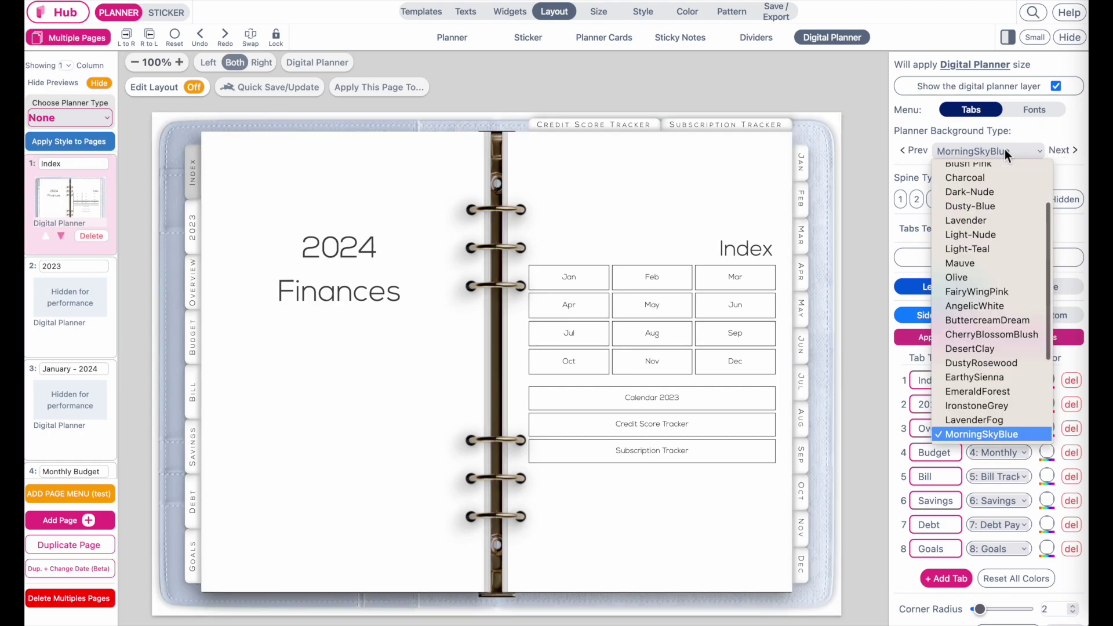
{"action": "left_click", "coordinate": [973, 391]}
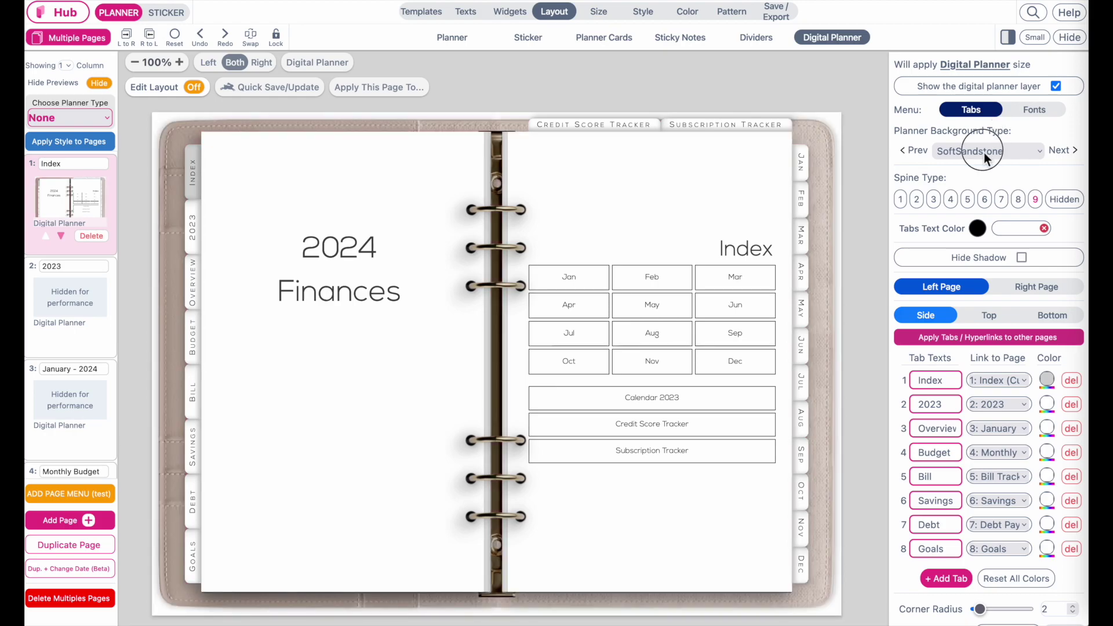
Set the Index page's planner background type to Lavender
{"action": "left_click", "coordinate": [983, 151]}
{"action": "scroll", "coordinate": [977, 316], "scroll_direction": "up", "scroll_amount": 2}
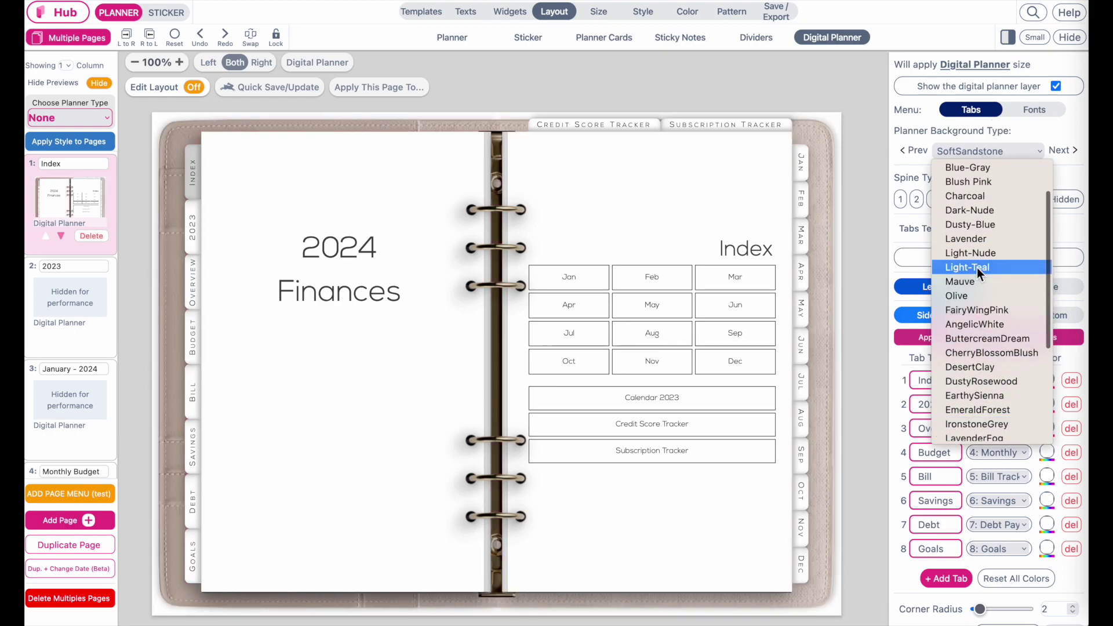
{"action": "key", "text": "Escape"}
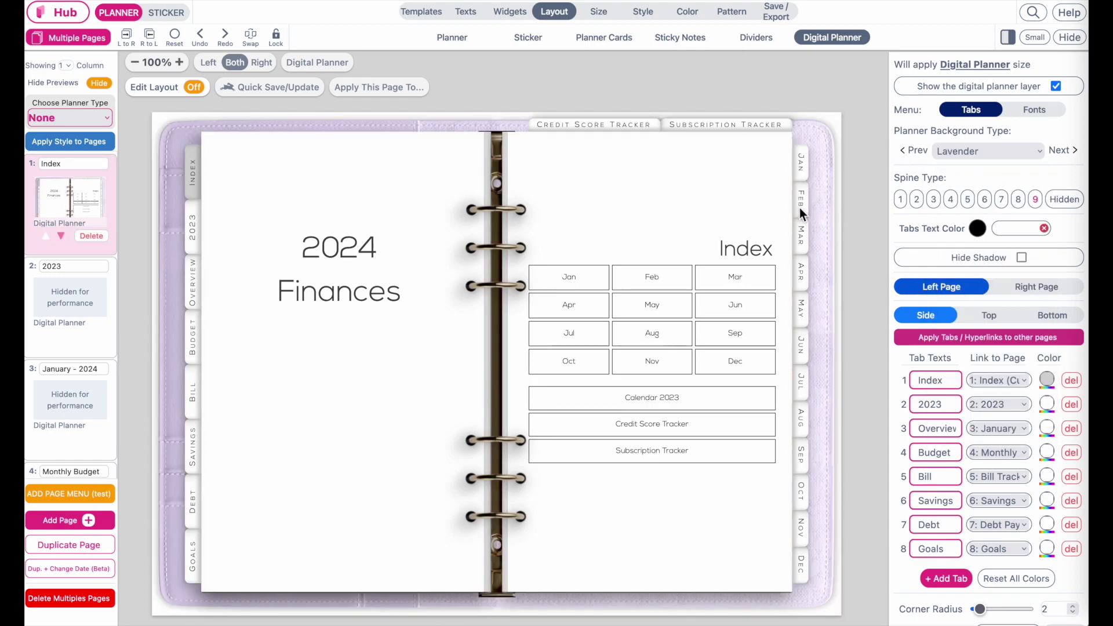
Compare regular fonts for the planner tabs and set the tab font to PlayfairDisplay-Regular
{"action": "scroll", "coordinate": [842, 157], "scroll_direction": "up", "scroll_amount": 3}
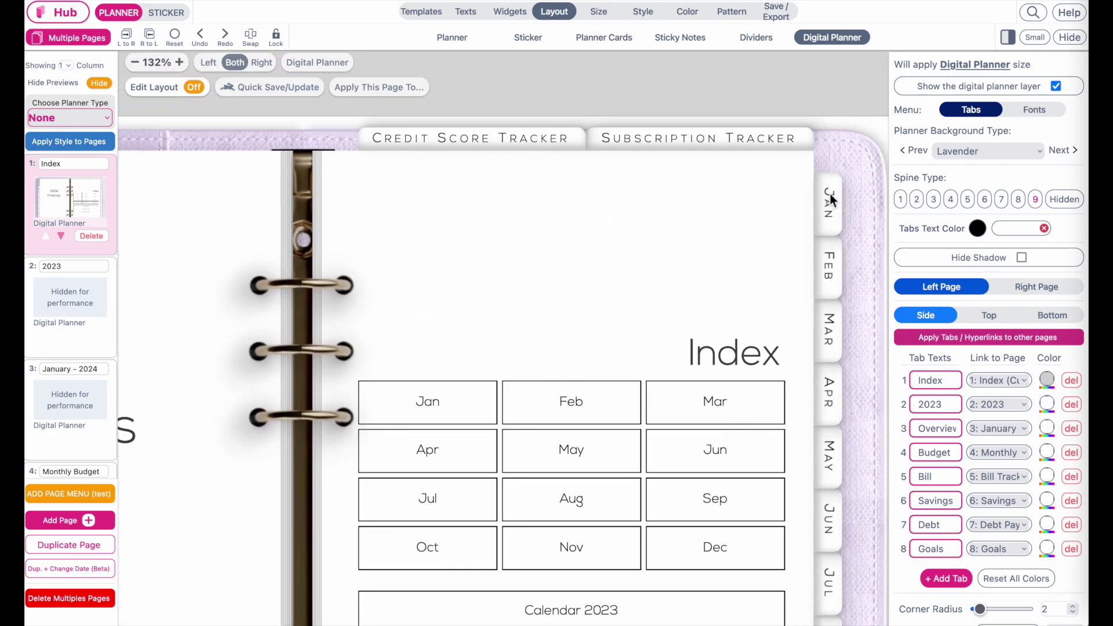
{"action": "left_click", "coordinate": [1033, 110]}
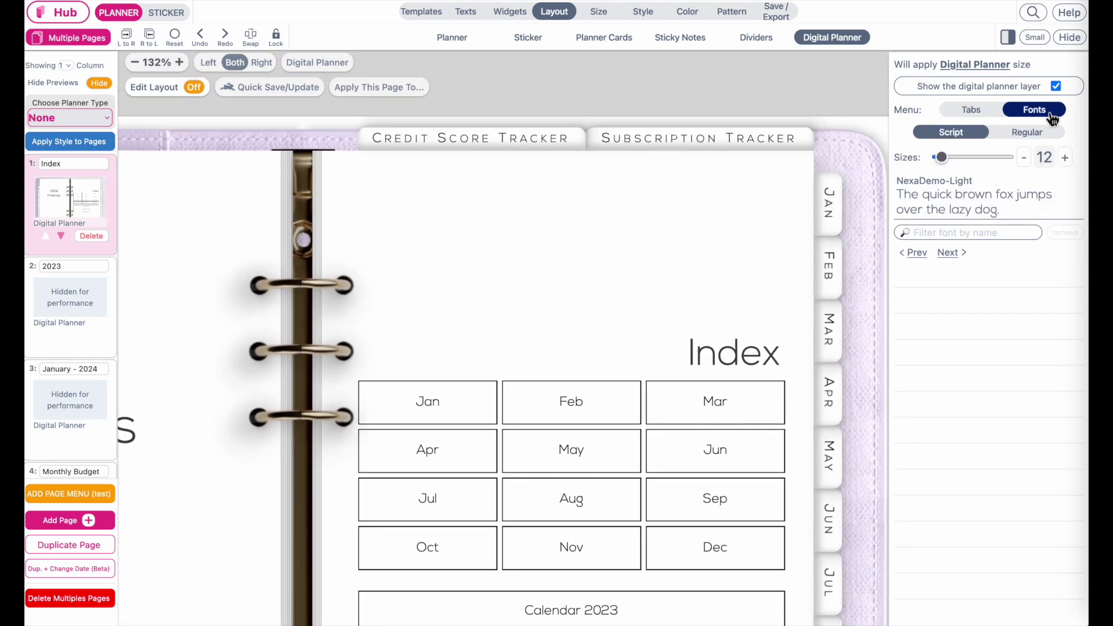
{"action": "left_click", "coordinate": [1041, 139]}
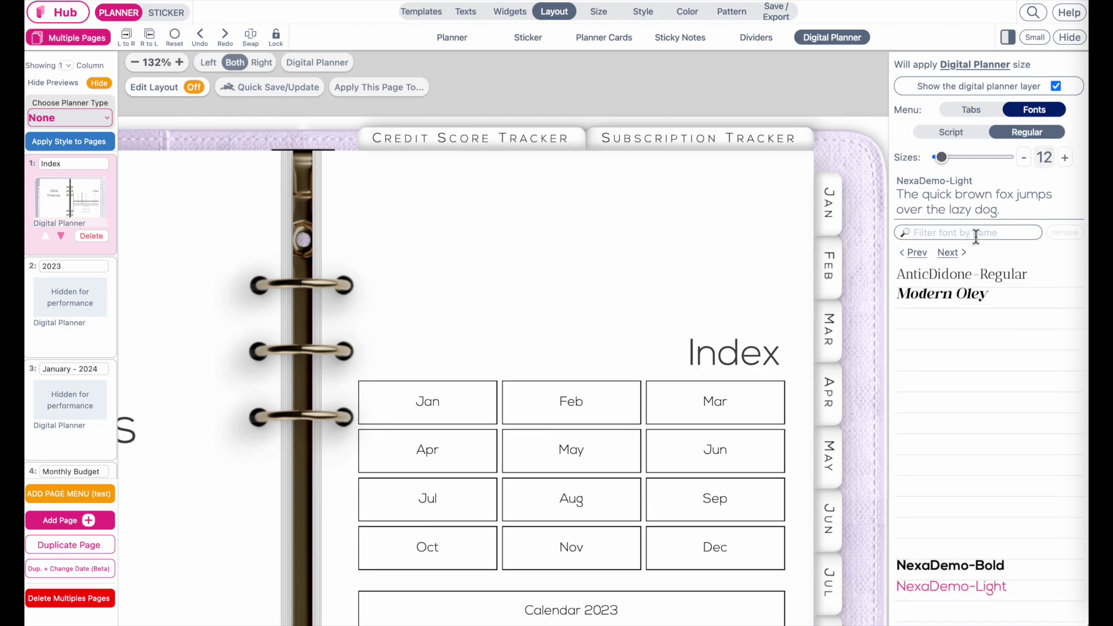
{"action": "left_click", "coordinate": [925, 316]}
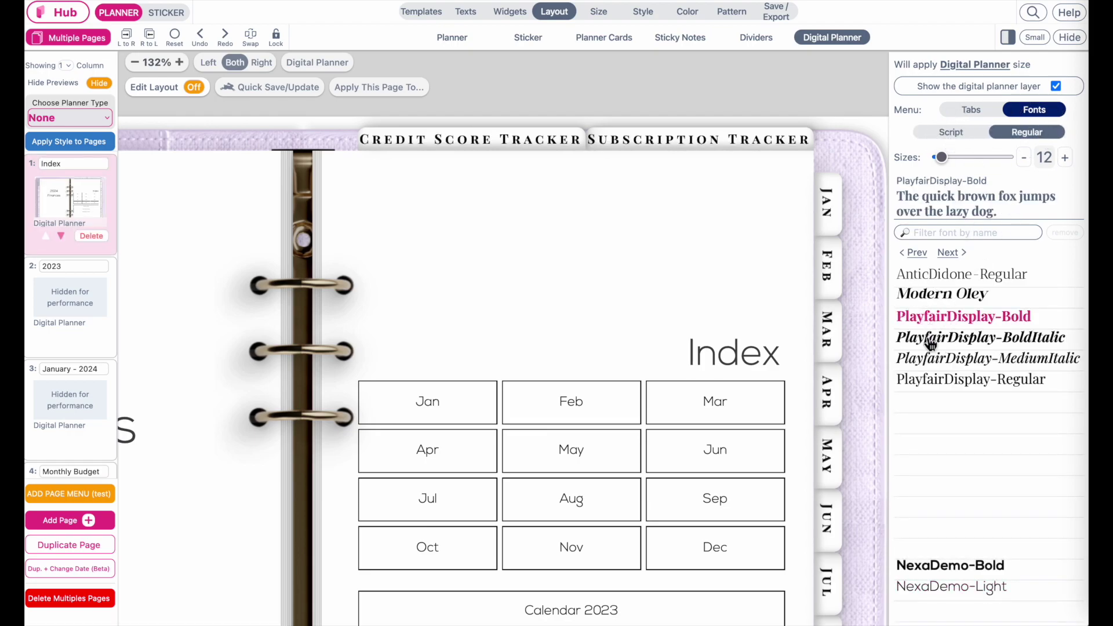
{"action": "left_click", "coordinate": [927, 337]}
{"action": "left_click", "coordinate": [931, 378]}
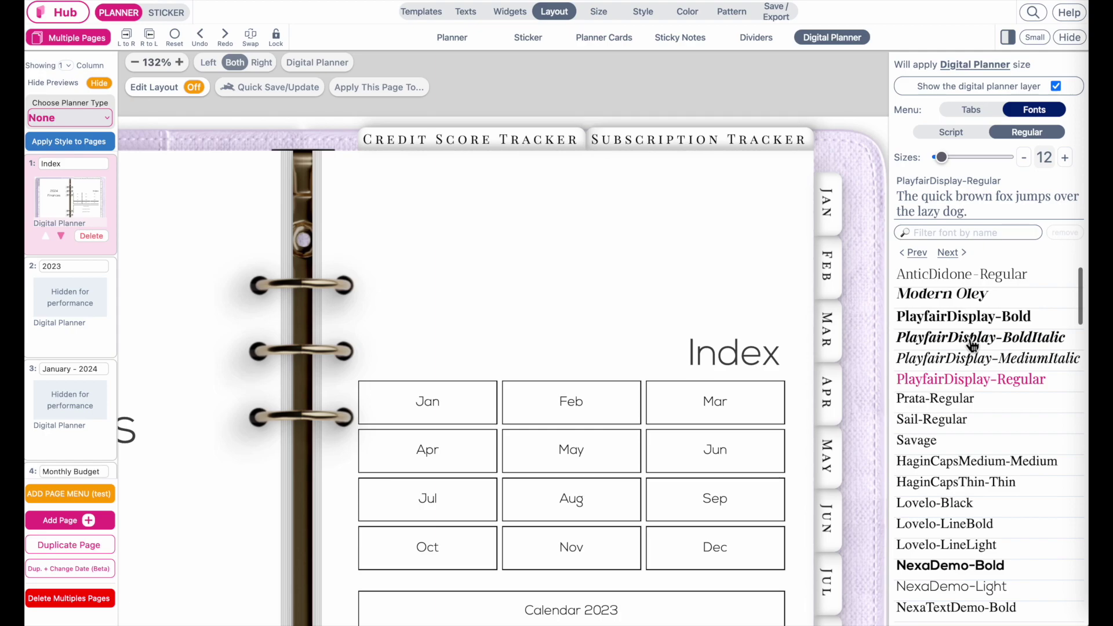
{"action": "scroll", "coordinate": [728, 294], "scroll_direction": "down", "scroll_amount": 3}
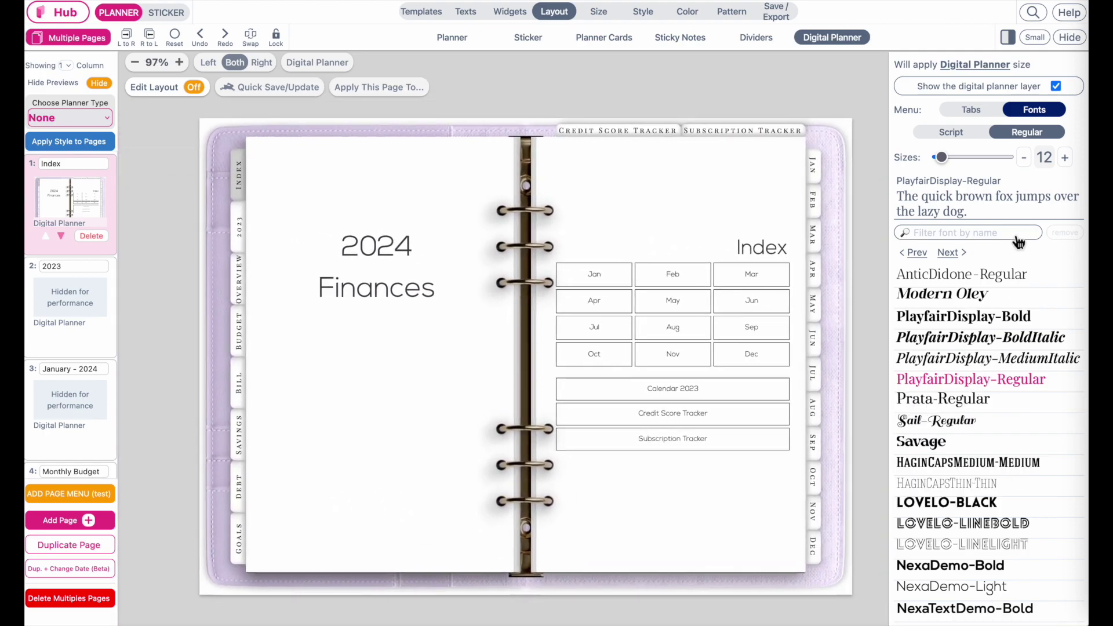
Reduce the tab font size to 11 and check the tab labels on the page
{"action": "left_click", "coordinate": [1026, 158]}
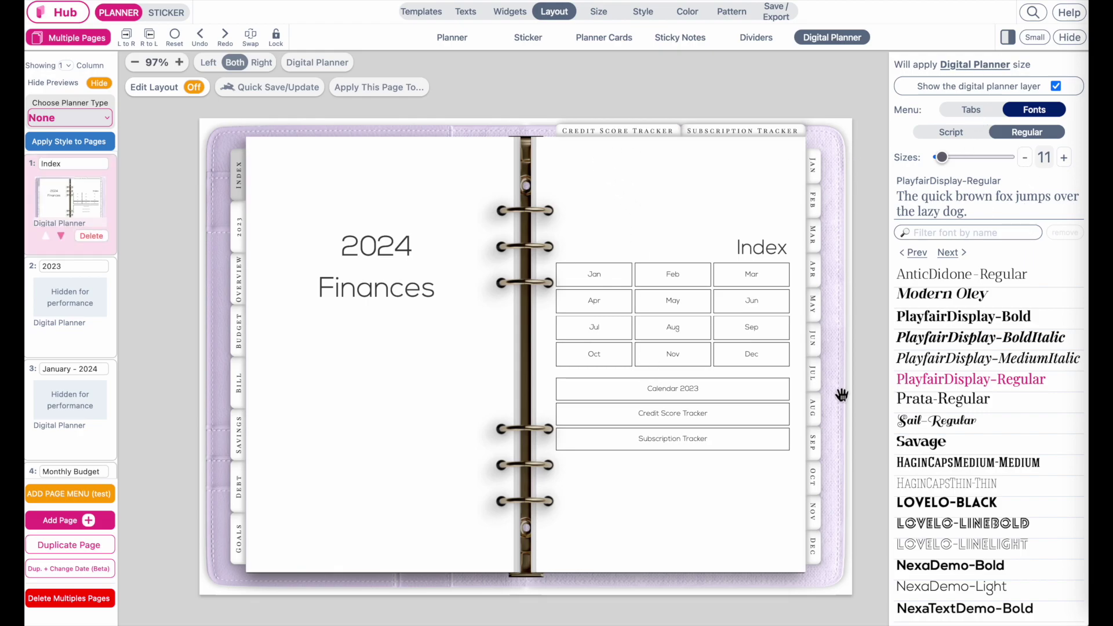
{"action": "scroll", "coordinate": [831, 265], "scroll_direction": "down", "scroll_amount": 3}
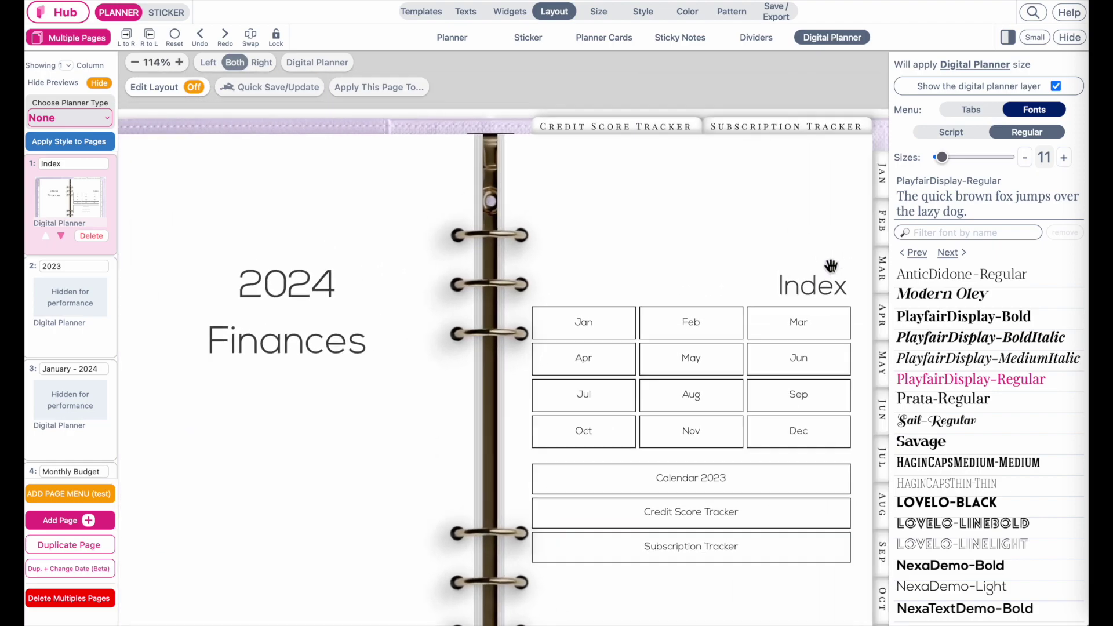
{"action": "scroll", "coordinate": [825, 263], "scroll_direction": "down", "scroll_amount": 1}
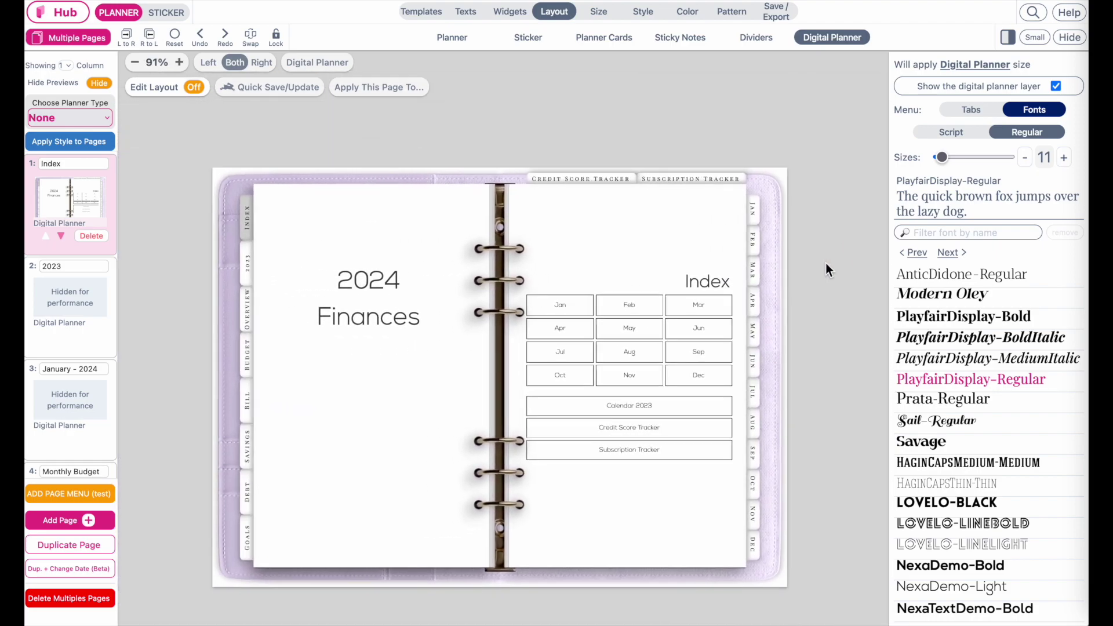
Compare the planner background and tab styling on the January - 2024 page with the Index page, ending on Index
{"action": "left_click", "coordinate": [77, 290]}
{"action": "left_click", "coordinate": [69, 415]}
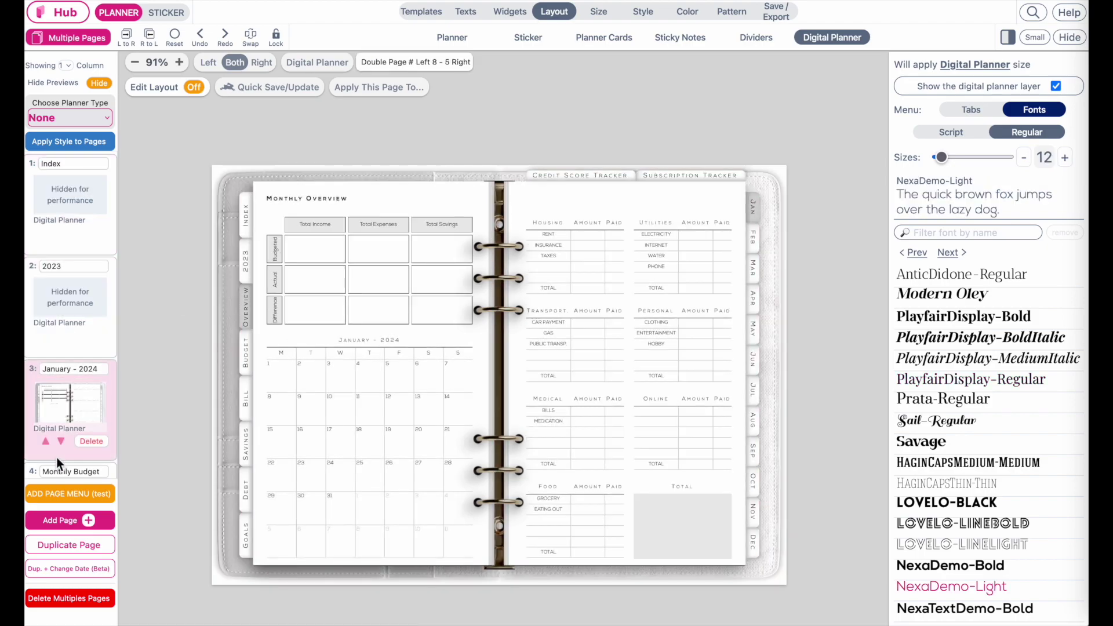
{"action": "left_click", "coordinate": [73, 190]}
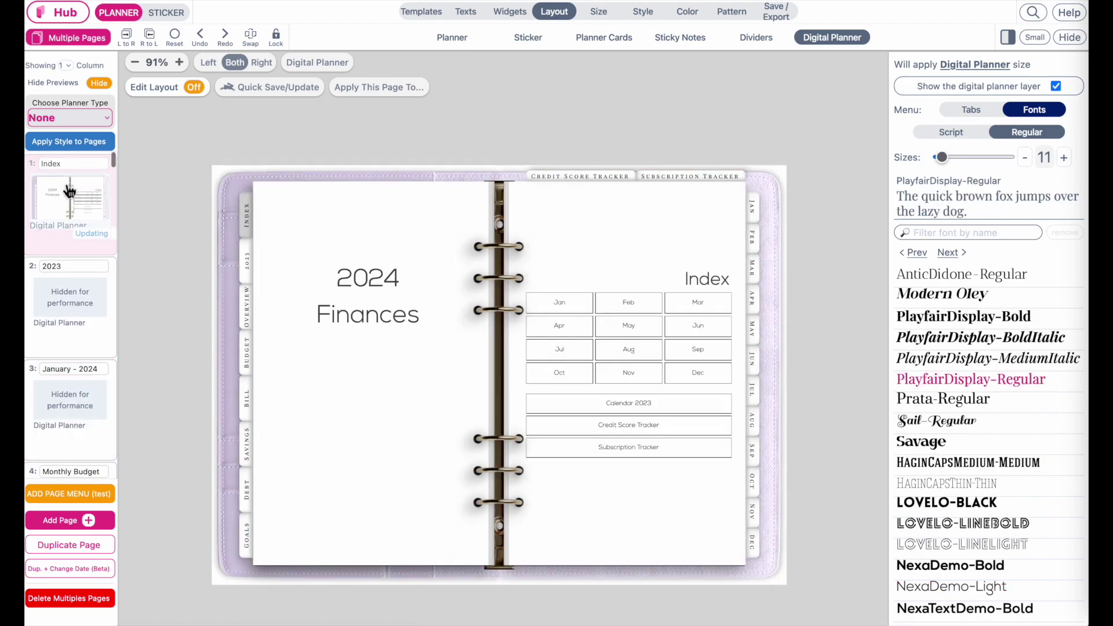
{"action": "scroll", "coordinate": [491, 348], "scroll_direction": "up", "scroll_amount": 5}
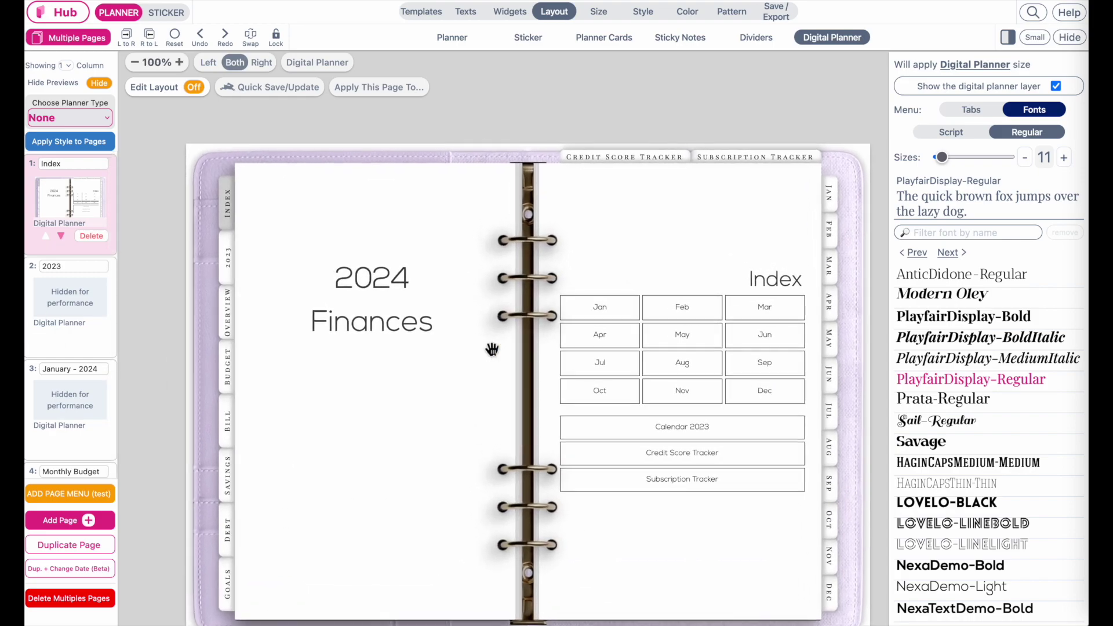
Apply the Index page's margins and digital planner tabs and background to all pages, with tabs on both sides
{"action": "left_click", "coordinate": [51, 143]}
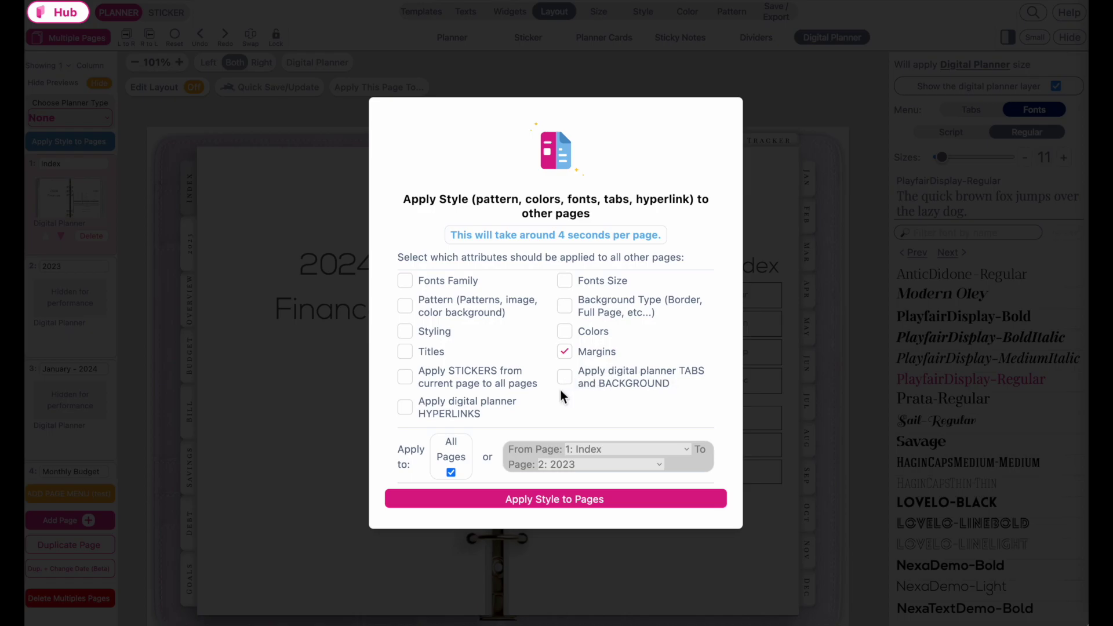
{"action": "left_click", "coordinate": [565, 378]}
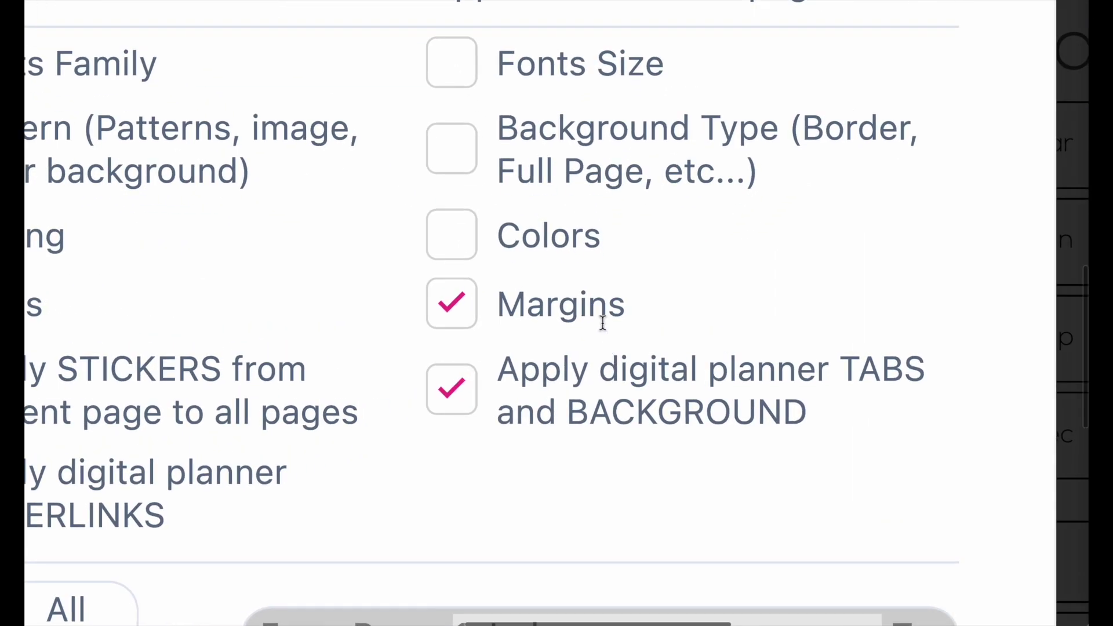
{"action": "left_click_drag", "start_coordinate": [616, 344], "coordinate": [579, 343]}
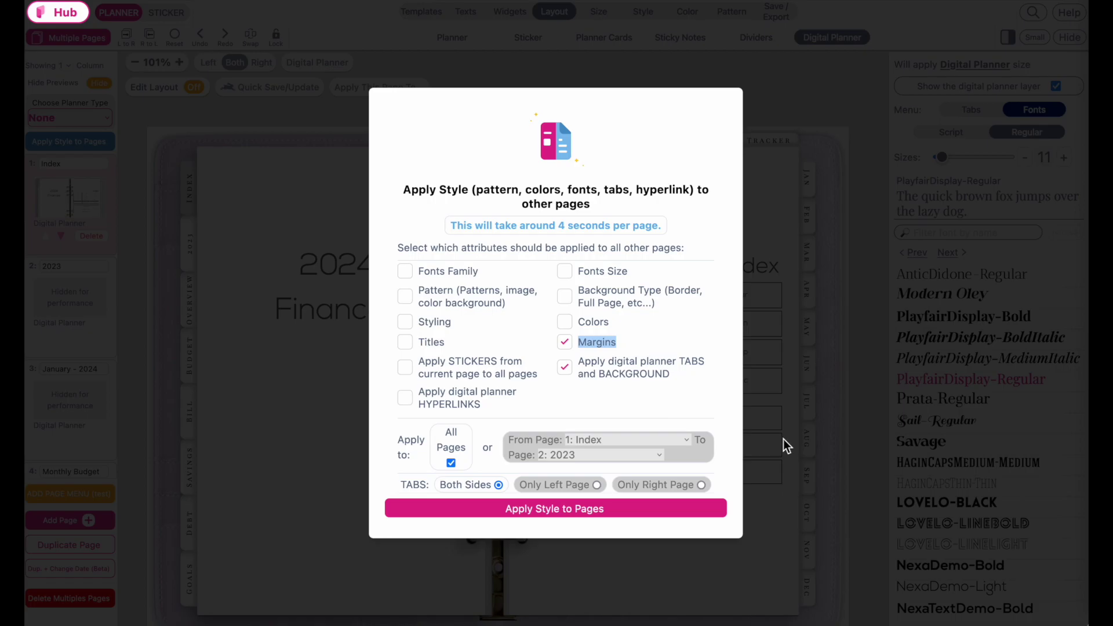
{"action": "left_click", "coordinate": [586, 391]}
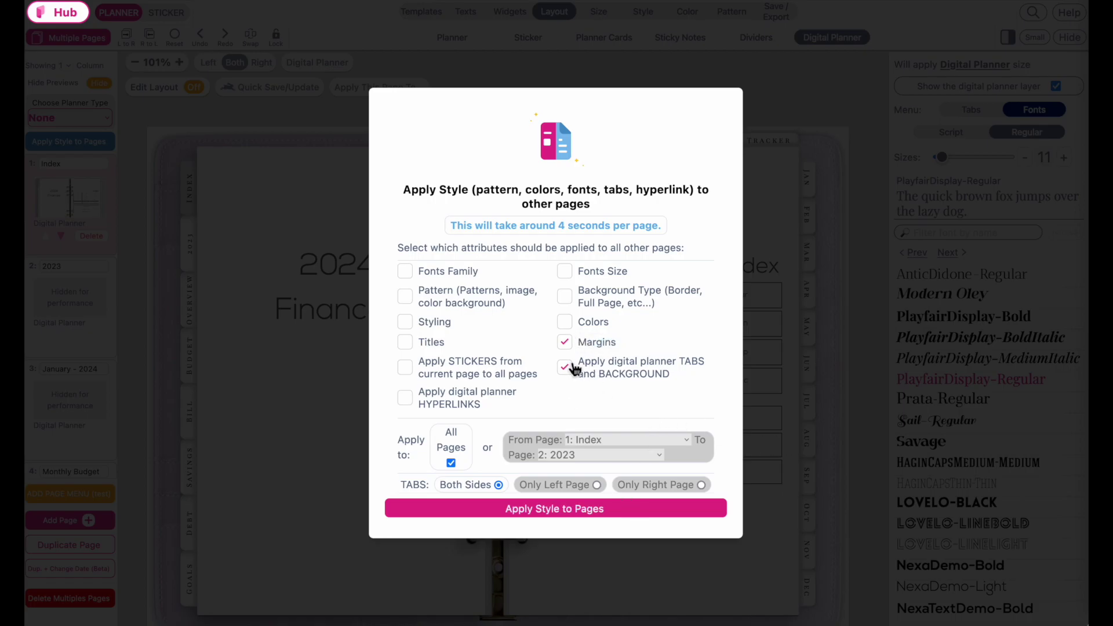
{"action": "left_click", "coordinate": [628, 513]}
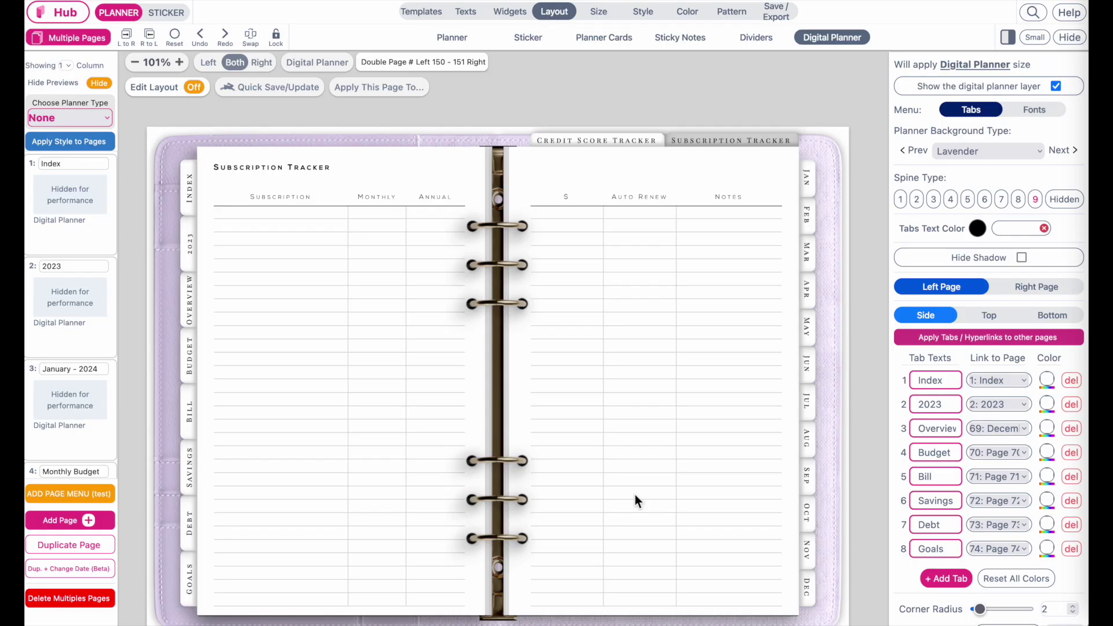
Check the planner background and tab font on the January - 2024, Monthly Budget, Debt Payment, March and April pages
{"action": "left_click", "coordinate": [55, 405]}
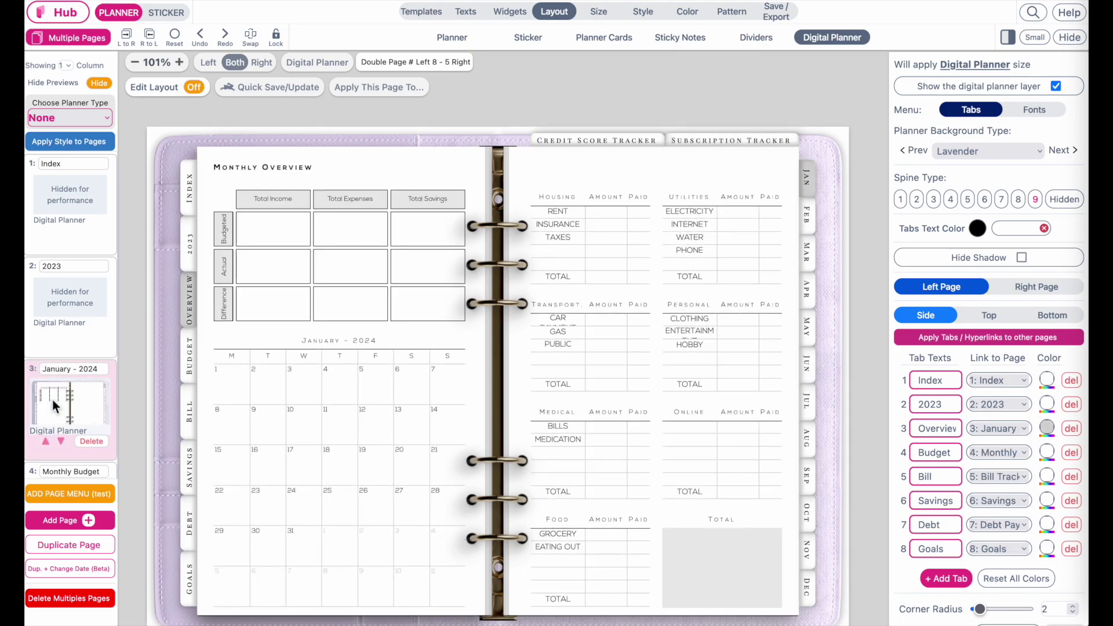
{"action": "left_click", "coordinate": [58, 328]}
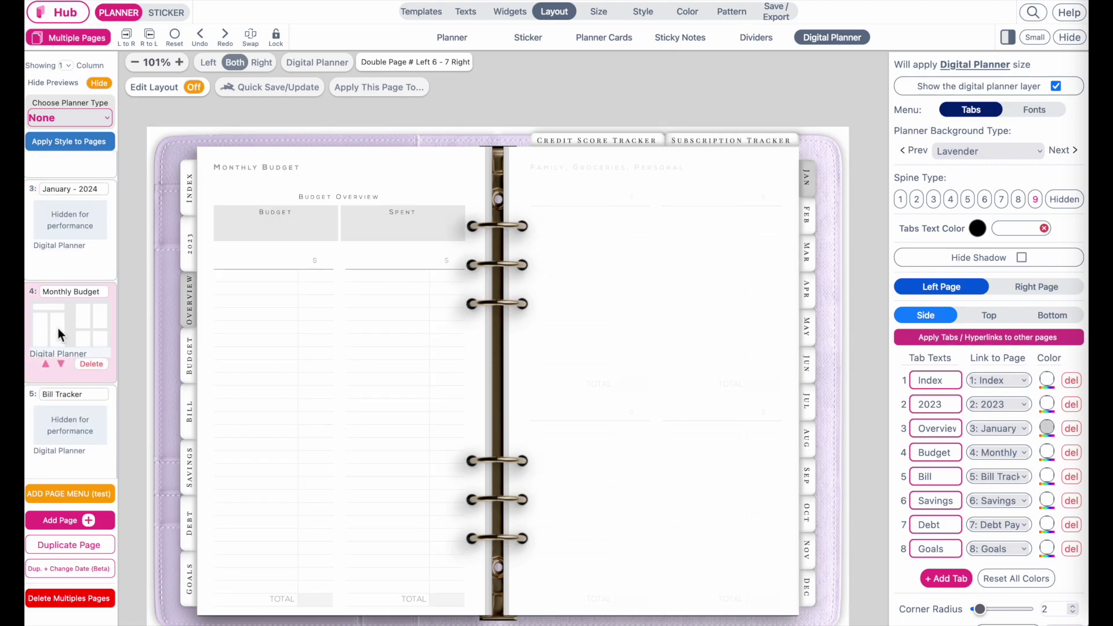
{"action": "scroll", "coordinate": [70, 377], "scroll_direction": "down", "scroll_amount": 4}
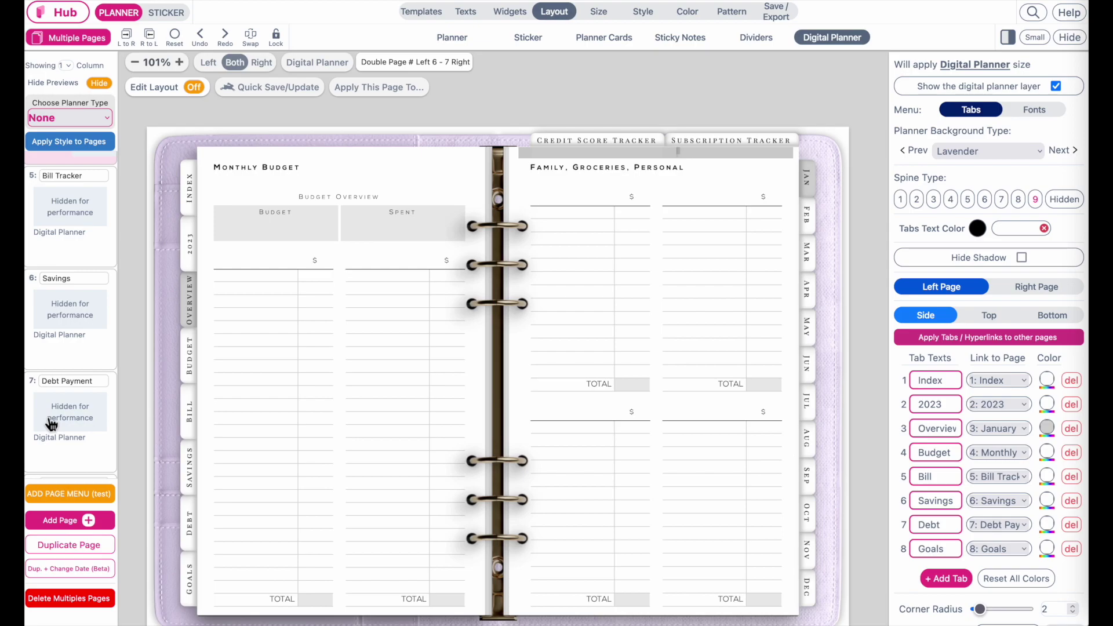
{"action": "left_click", "coordinate": [74, 415]}
{"action": "scroll", "coordinate": [72, 408], "scroll_direction": "down", "scroll_amount": 10}
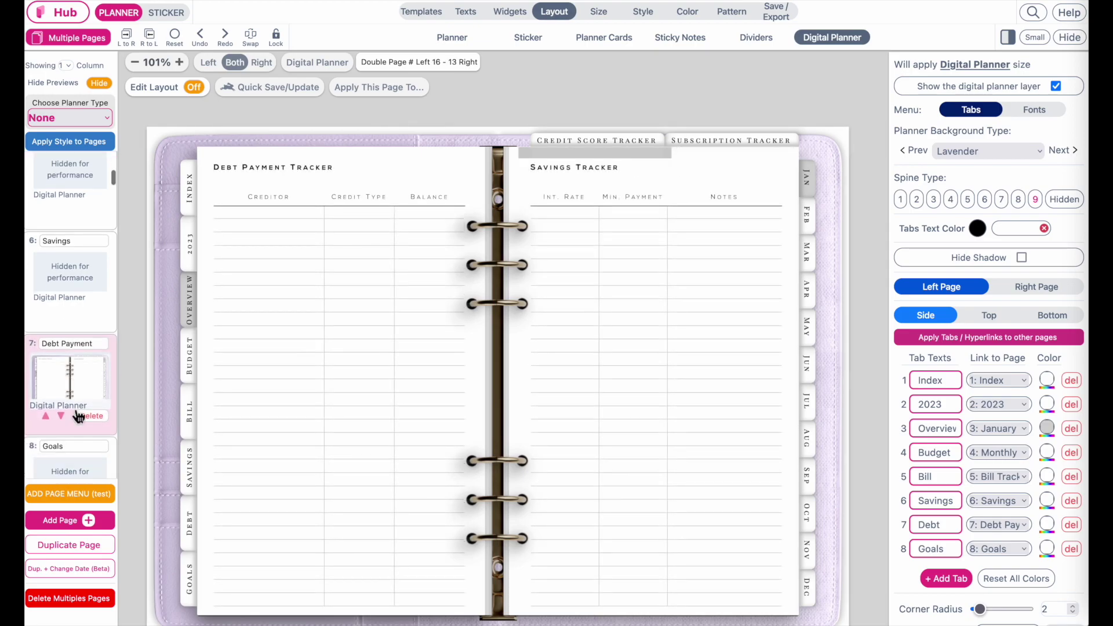
{"action": "left_click", "coordinate": [72, 369]}
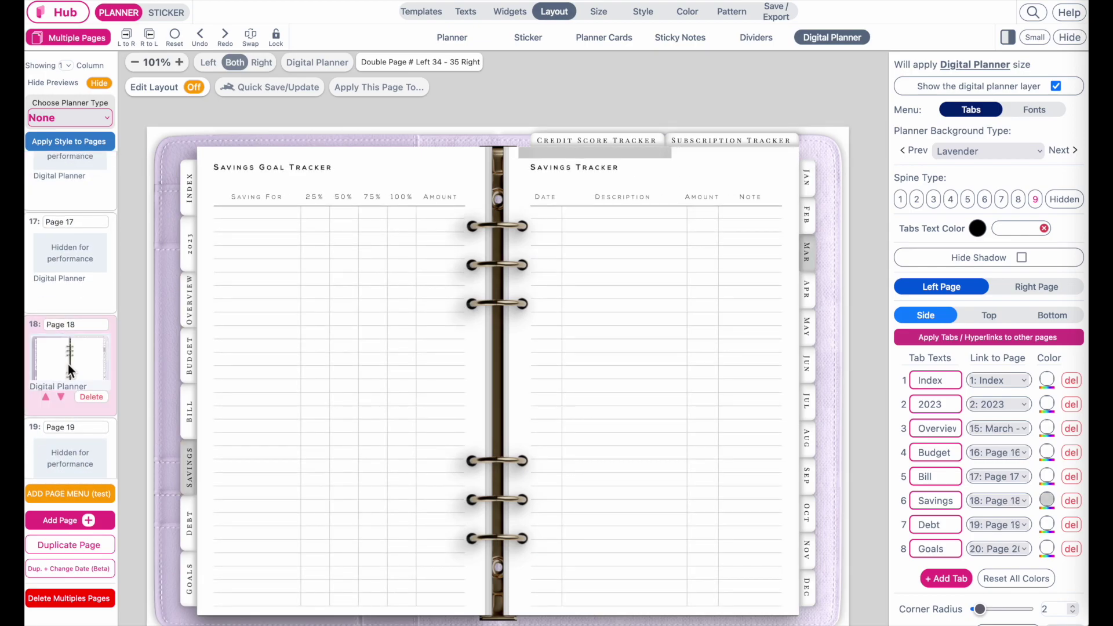
{"action": "scroll", "coordinate": [73, 371], "scroll_direction": "down", "scroll_amount": 6}
{"action": "left_click", "coordinate": [72, 371]}
{"action": "scroll", "coordinate": [64, 353], "scroll_direction": "down", "scroll_amount": 6}
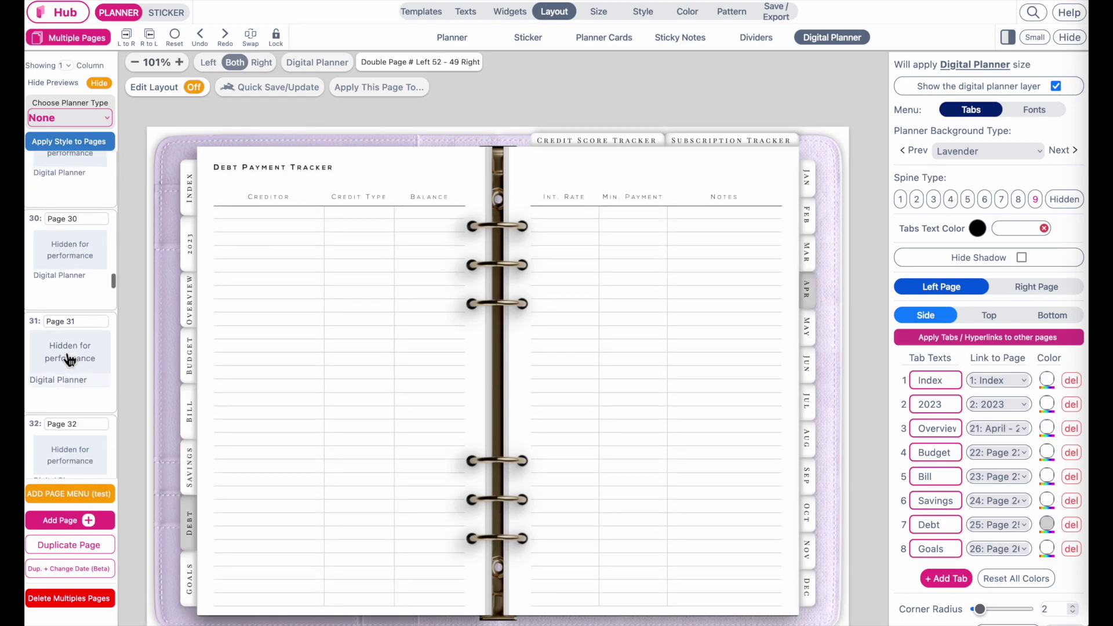
Check the planner background on pages from June - 2024 to Page 59 and inspect the Credit Score Tracker tab up close
{"action": "left_click", "coordinate": [65, 361]}
{"action": "scroll", "coordinate": [61, 353], "scroll_direction": "down", "scroll_amount": 2}
{"action": "left_click", "coordinate": [61, 353]}
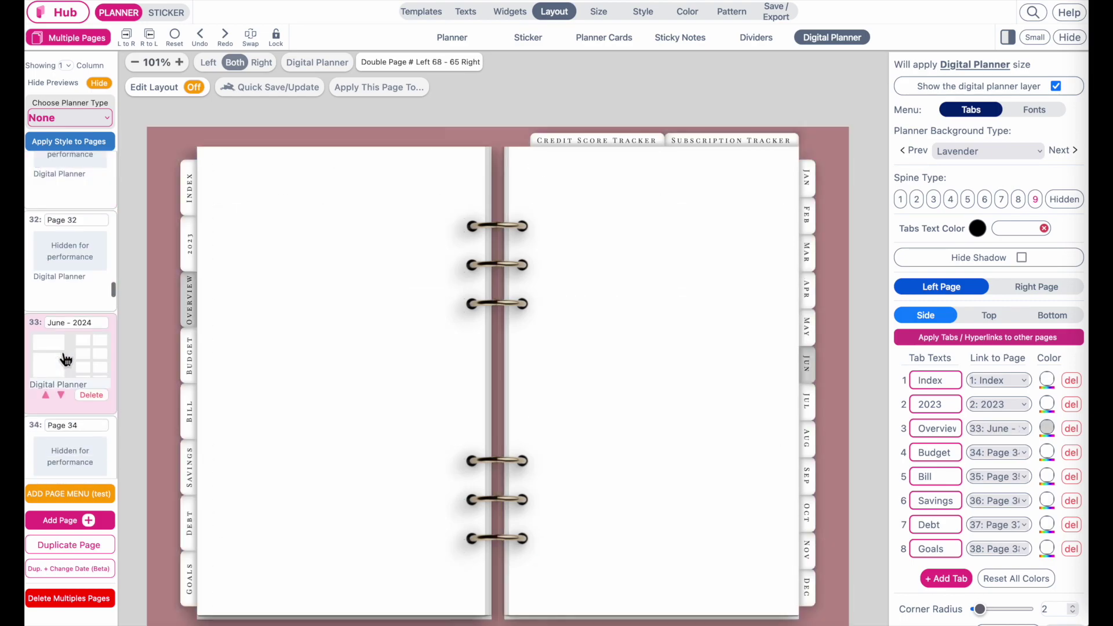
{"action": "scroll", "coordinate": [61, 354], "scroll_direction": "down", "scroll_amount": 15}
{"action": "left_click", "coordinate": [59, 374]}
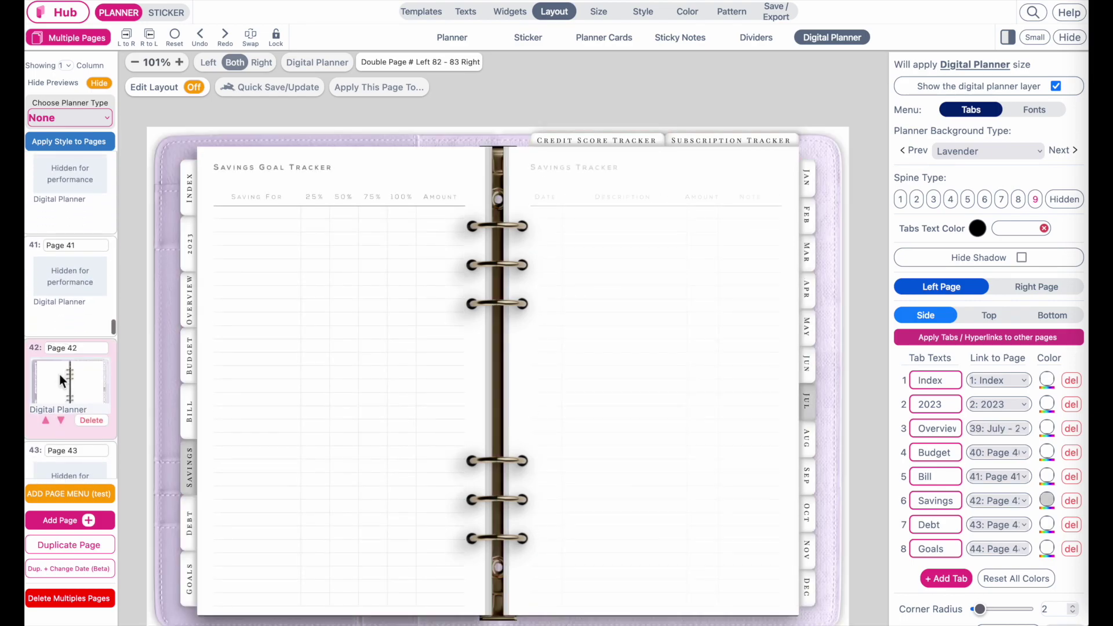
{"action": "scroll", "coordinate": [59, 374], "scroll_direction": "down", "scroll_amount": 5}
{"action": "left_click", "coordinate": [66, 400]}
{"action": "scroll", "coordinate": [63, 371], "scroll_direction": "down", "scroll_amount": 5}
{"action": "left_click", "coordinate": [57, 356]}
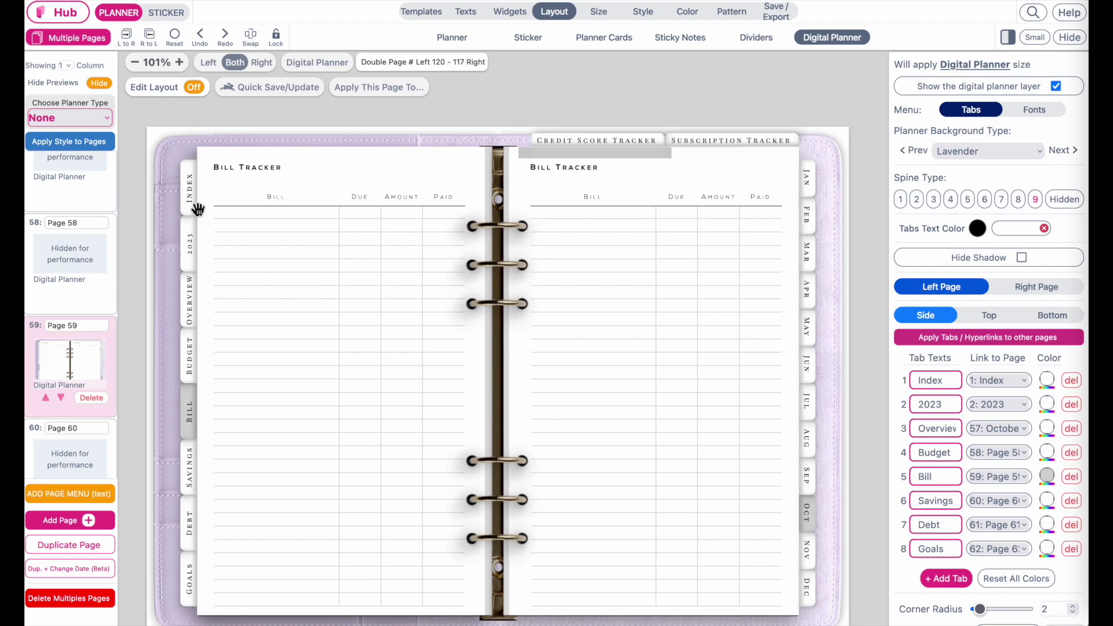
{"action": "scroll", "coordinate": [847, 162], "scroll_direction": "up", "scroll_amount": 3}
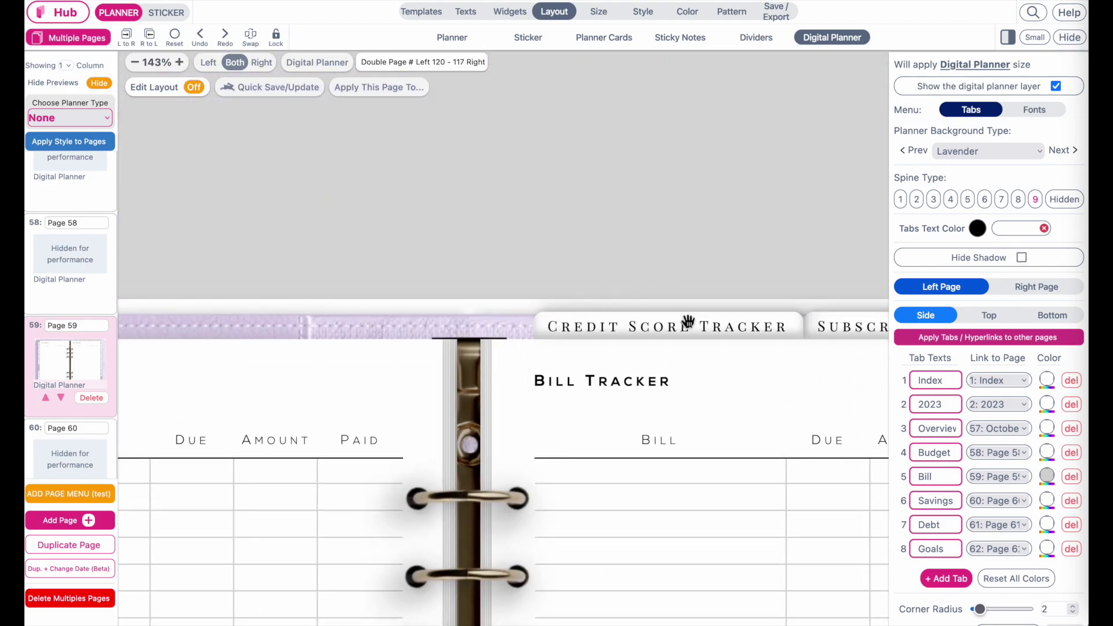
{"action": "scroll", "coordinate": [648, 310], "scroll_direction": "down", "scroll_amount": 4}
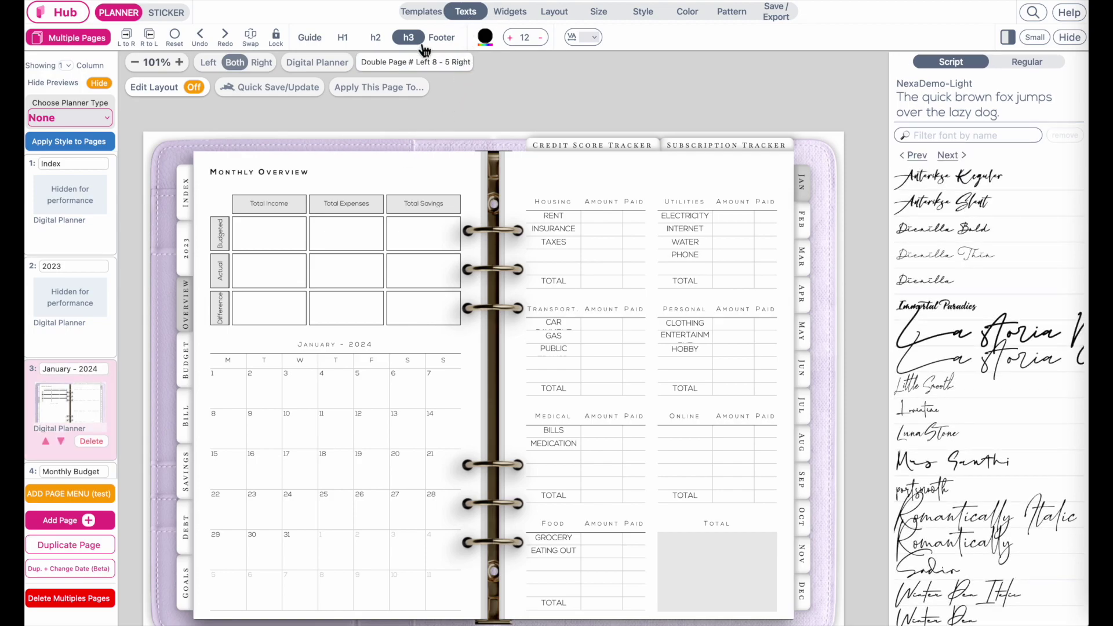
Review the H1, h2 and h3 text settings on the January - 2024 page and highlight its Monthly Overview title as H1 text
{"action": "left_click", "coordinate": [344, 38]}
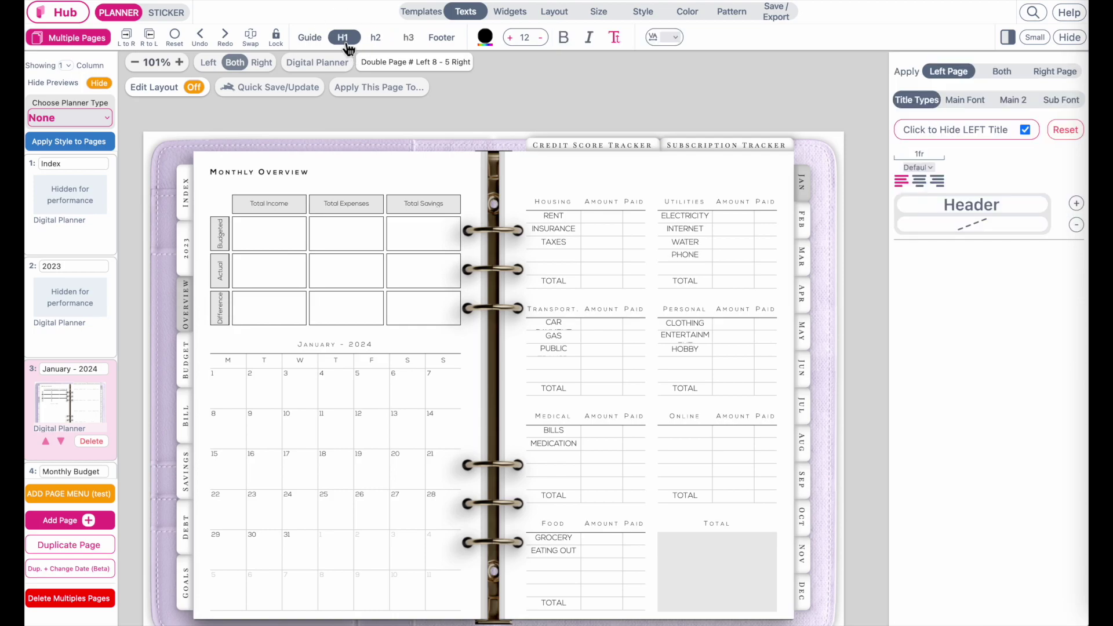
{"action": "left_click", "coordinate": [375, 37]}
{"action": "left_click", "coordinate": [412, 35]}
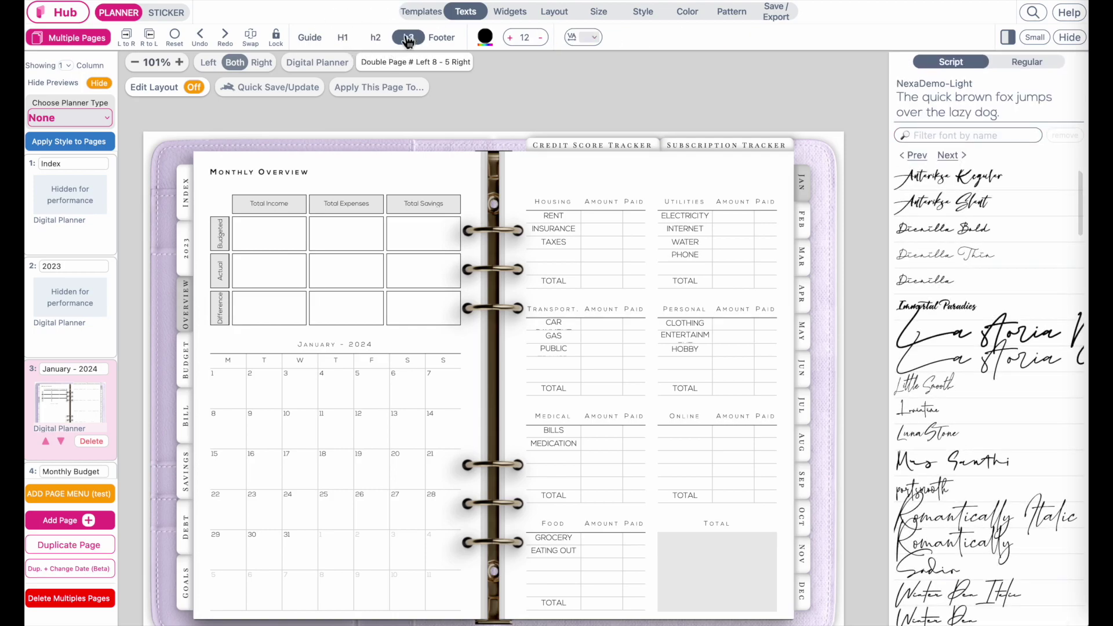
{"action": "left_click", "coordinate": [342, 37]}
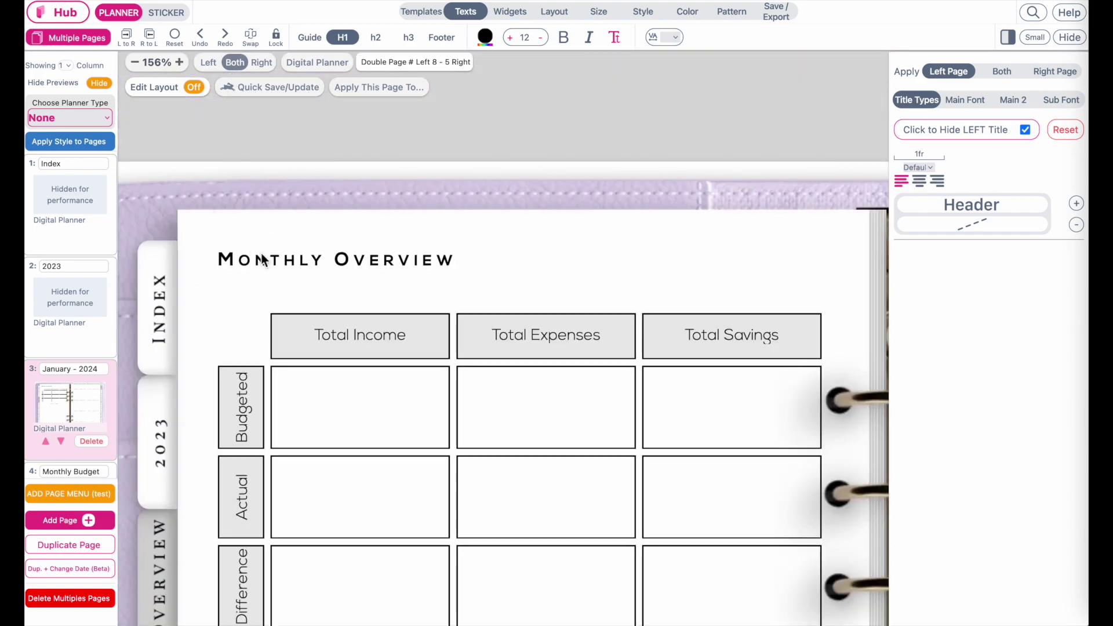
{"action": "left_click_drag", "start_coordinate": [227, 261], "coordinate": [450, 256]}
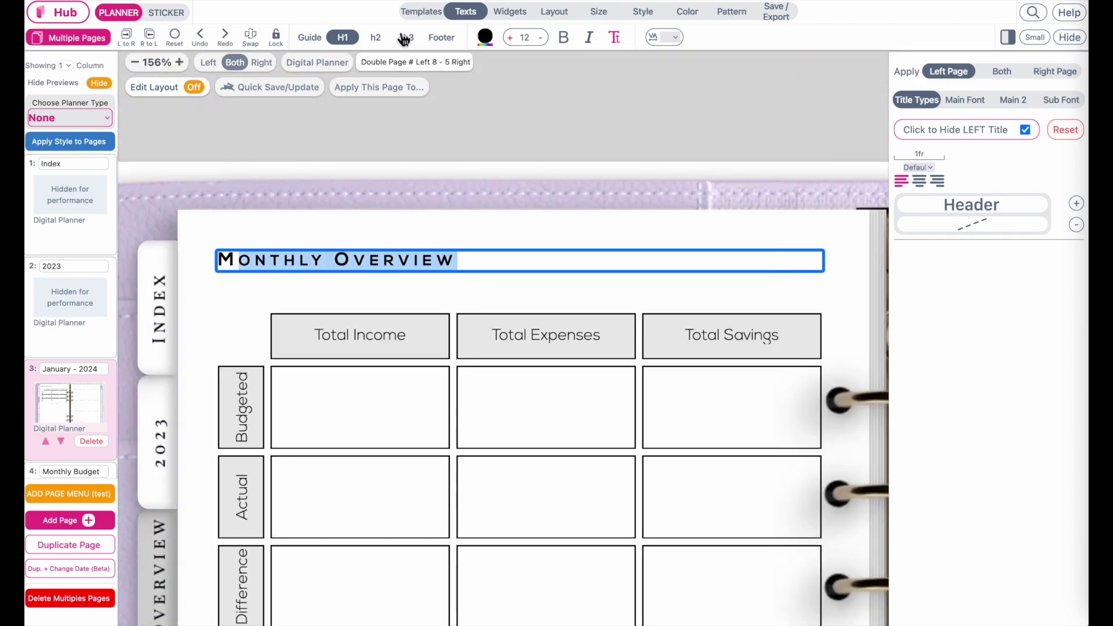
Show the h2 text settings and examine the calendar's month heading and the Housing and Utilities table headers
{"action": "left_click", "coordinate": [375, 37]}
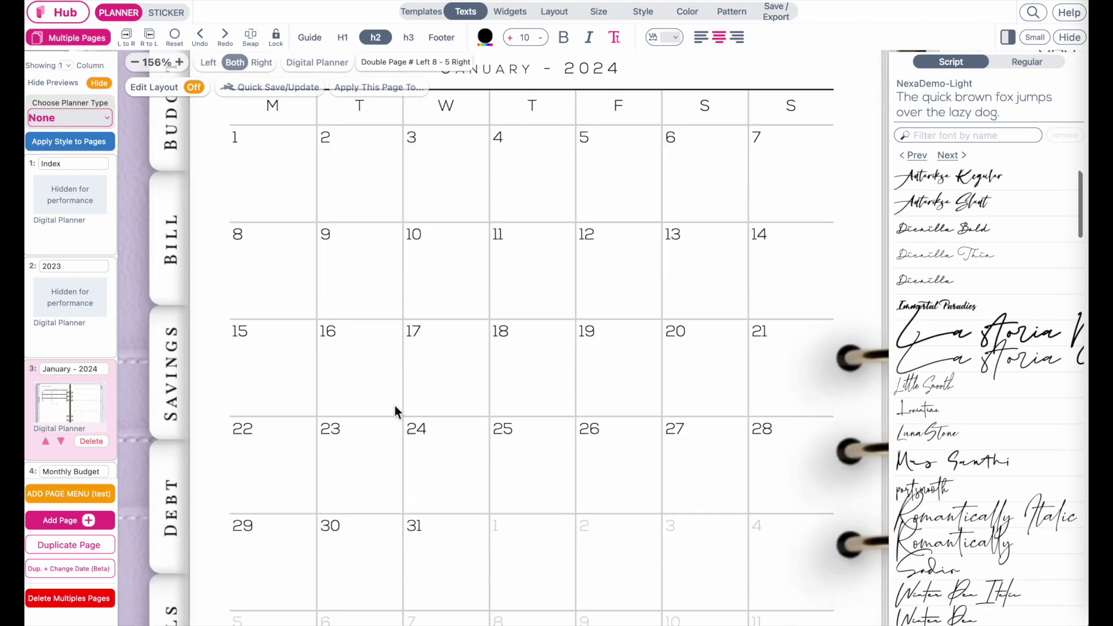
{"action": "scroll", "coordinate": [435, 299], "scroll_direction": "up", "scroll_amount": 4}
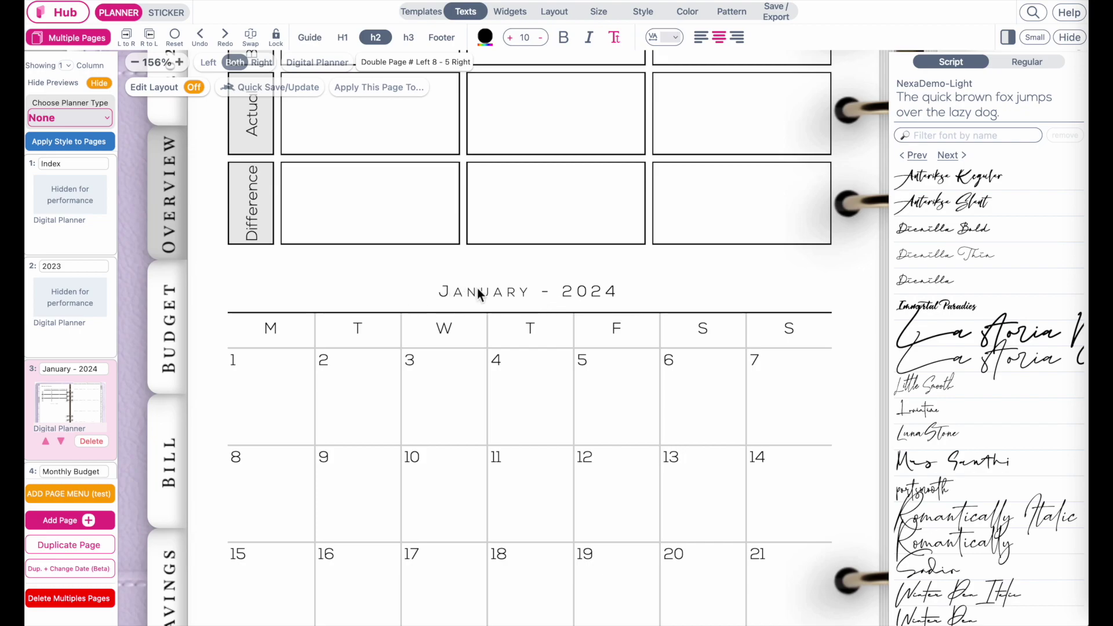
{"action": "scroll", "coordinate": [605, 293], "scroll_direction": "right", "scroll_amount": 10}
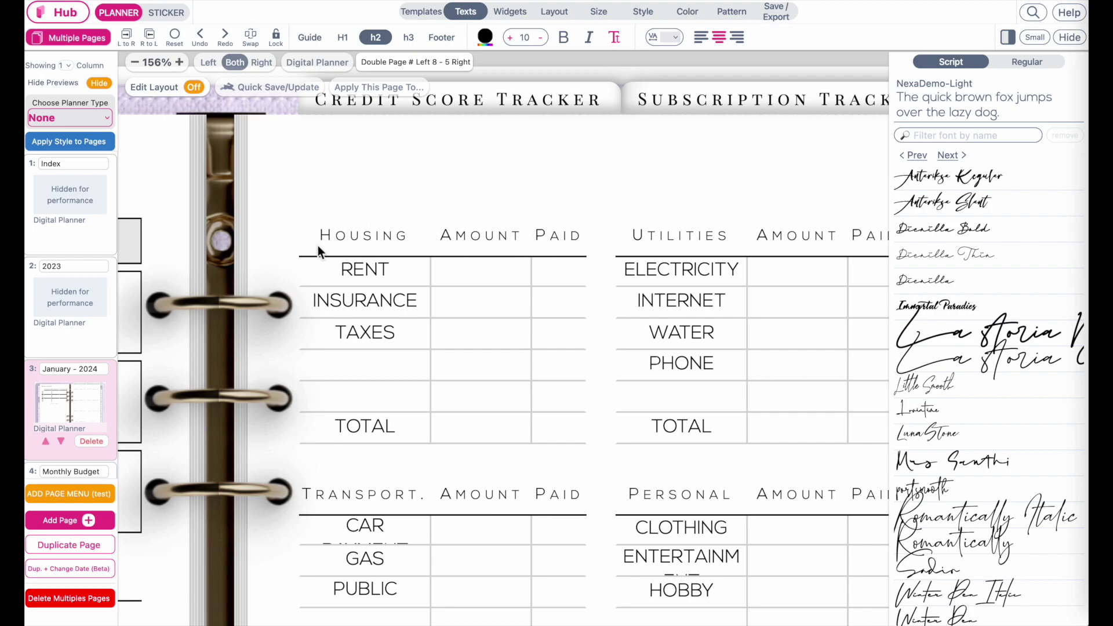
{"action": "scroll", "coordinate": [406, 239], "scroll_direction": "left", "scroll_amount": 3}
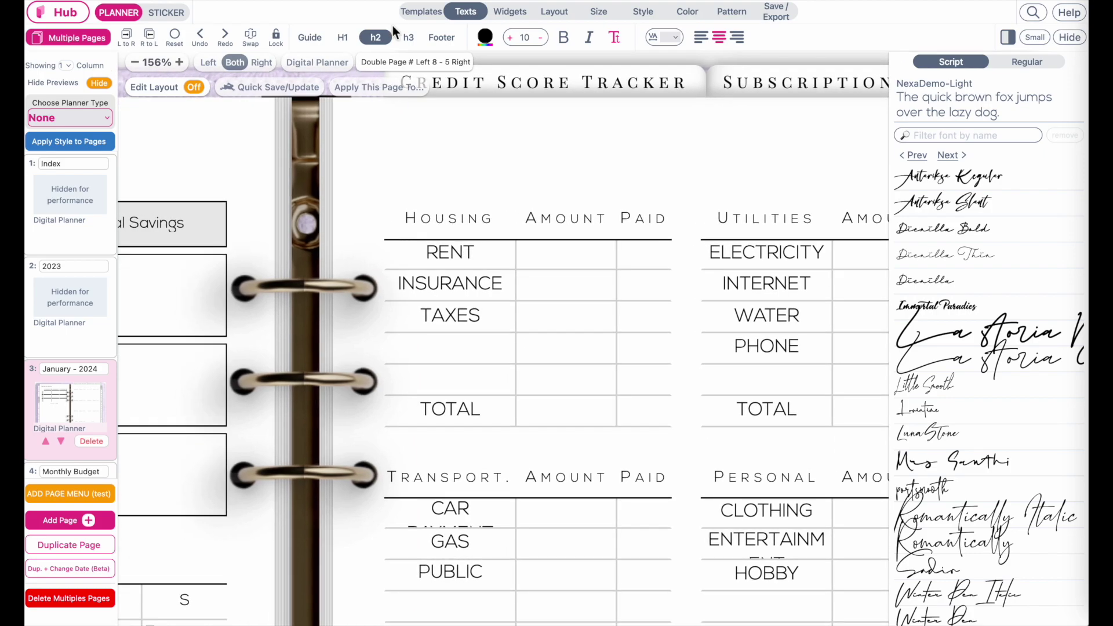
Show the h3 text settings and examine table labels such as RENT, TAXES, CAR PAYMENT and HOBBY in the finance trackers
{"action": "left_click", "coordinate": [413, 42]}
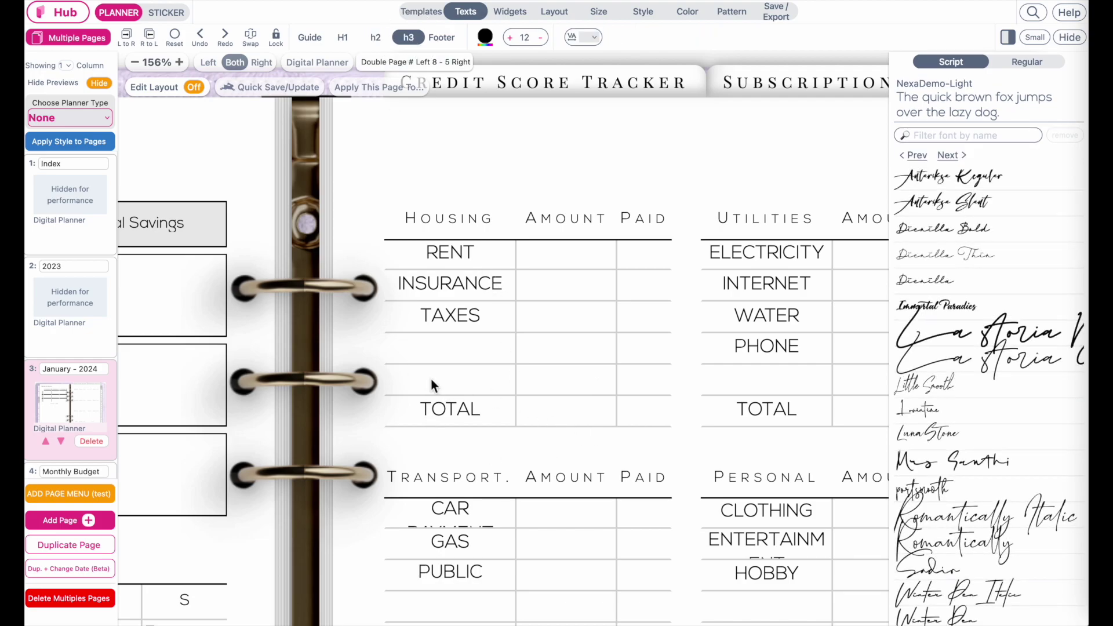
{"action": "left_click", "coordinate": [453, 259]}
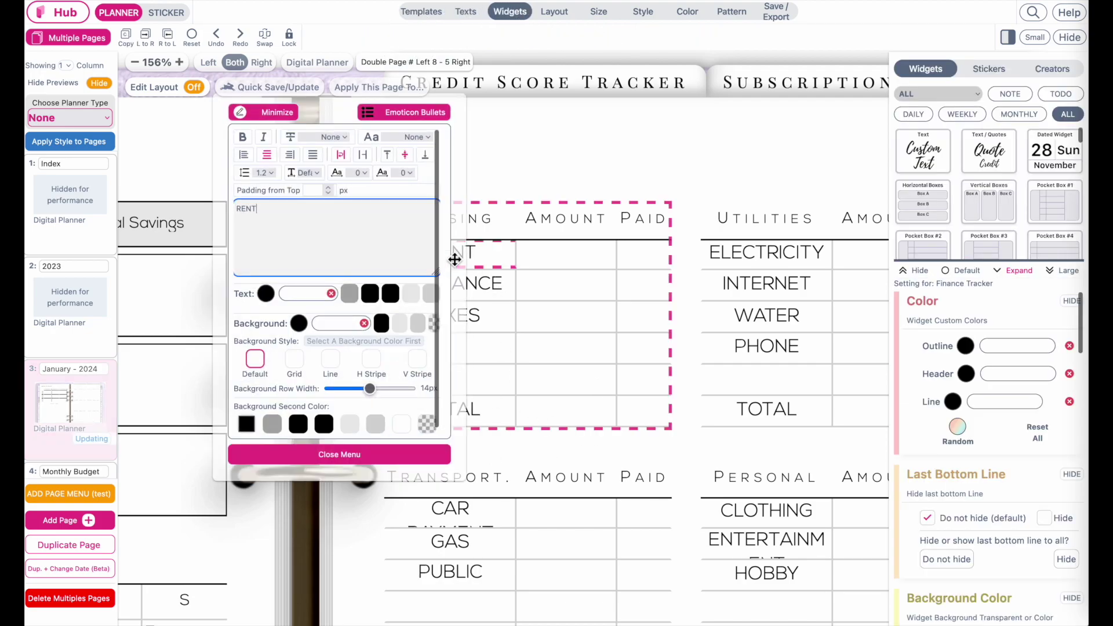
{"action": "left_click", "coordinate": [525, 248]}
{"action": "left_click", "coordinate": [564, 288]}
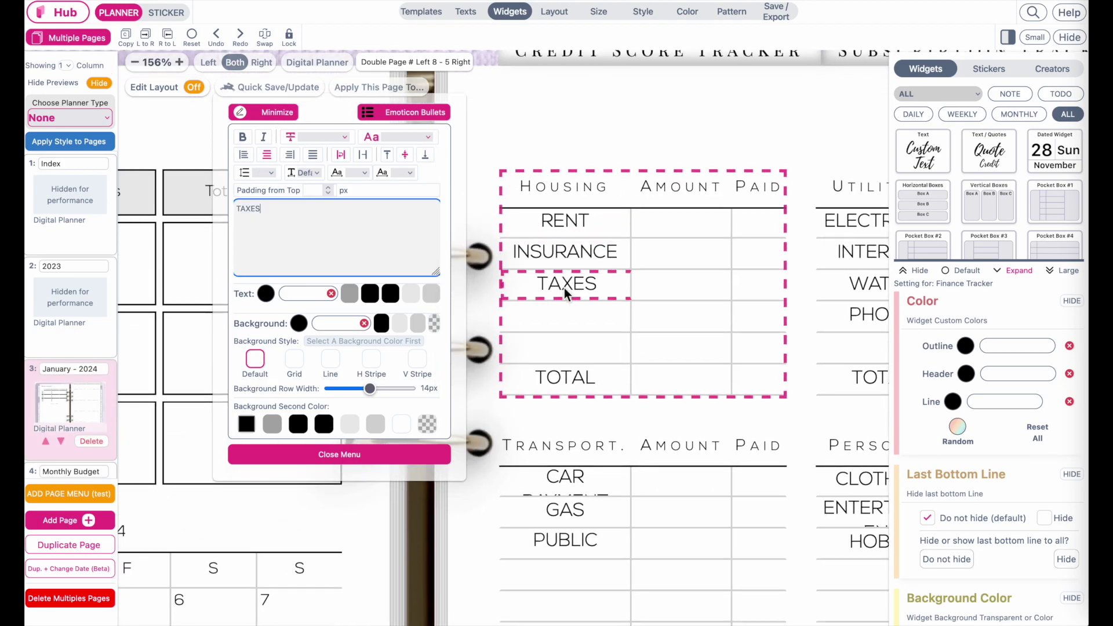
{"action": "left_click", "coordinate": [554, 381]}
{"action": "scroll", "coordinate": [555, 384], "scroll_direction": "down", "scroll_amount": 4}
{"action": "left_click", "coordinate": [527, 380]}
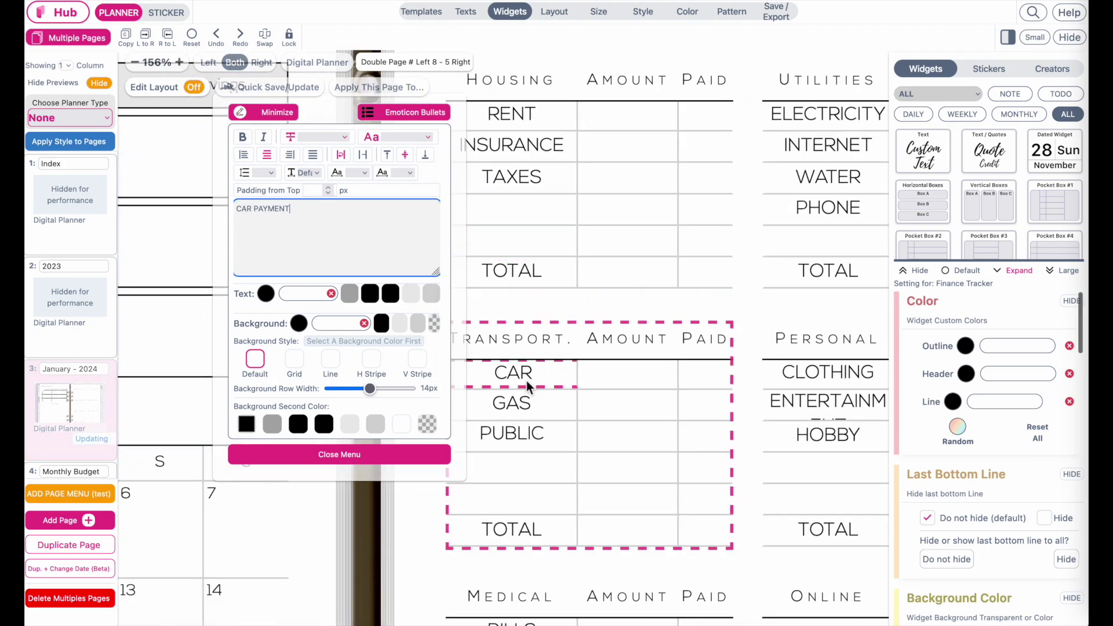
{"action": "scroll", "coordinate": [642, 403], "scroll_direction": "right", "scroll_amount": 5}
{"action": "left_click", "coordinate": [585, 400]}
{"action": "left_click", "coordinate": [597, 436]}
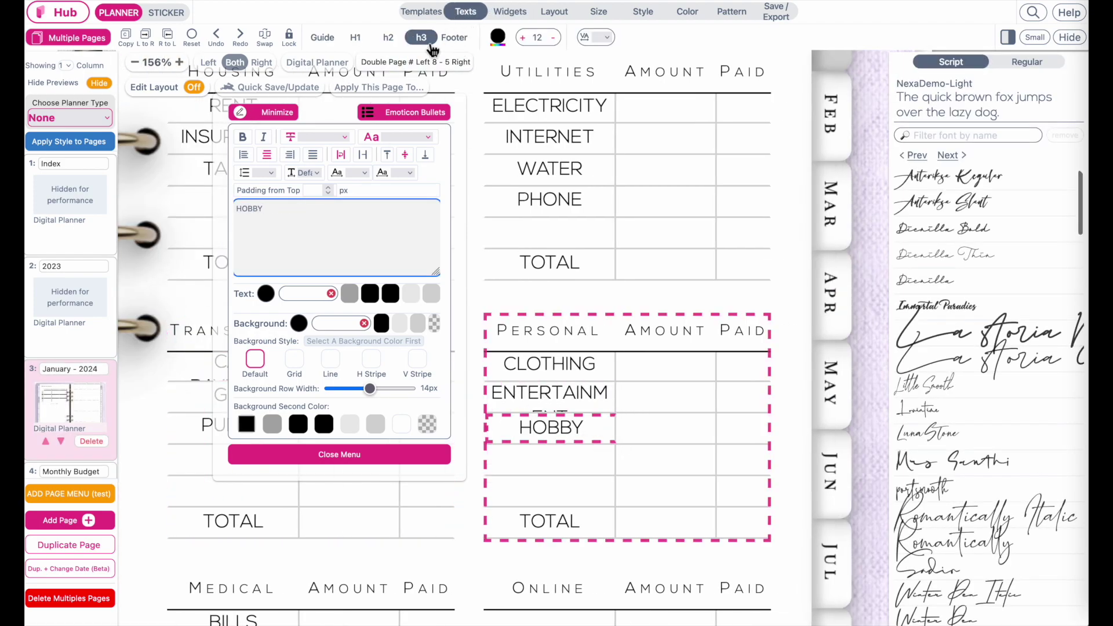
{"action": "scroll", "coordinate": [583, 317], "scroll_direction": "down", "scroll_amount": 5}
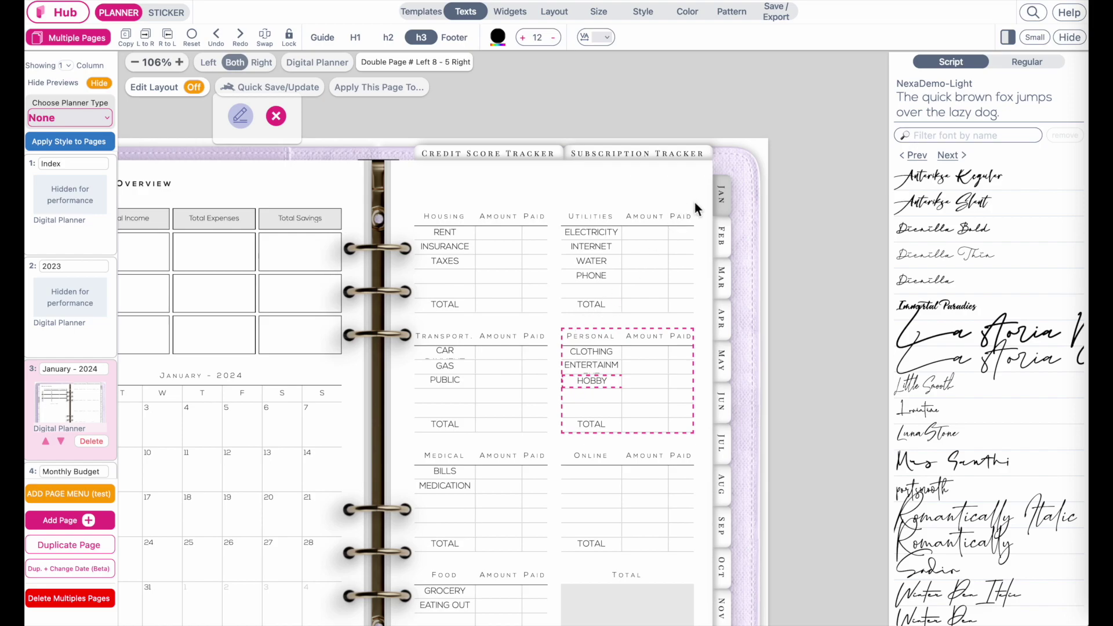
{"action": "left_click", "coordinate": [81, 142]}
{"action": "left_click", "coordinate": [565, 377]}
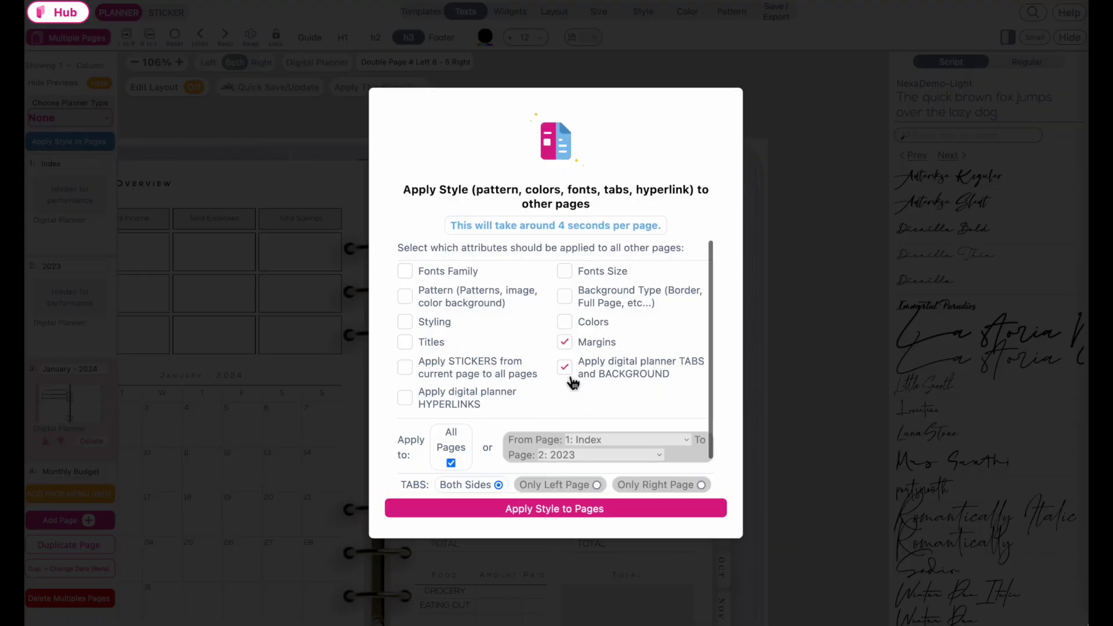
{"action": "left_click", "coordinate": [814, 539]}
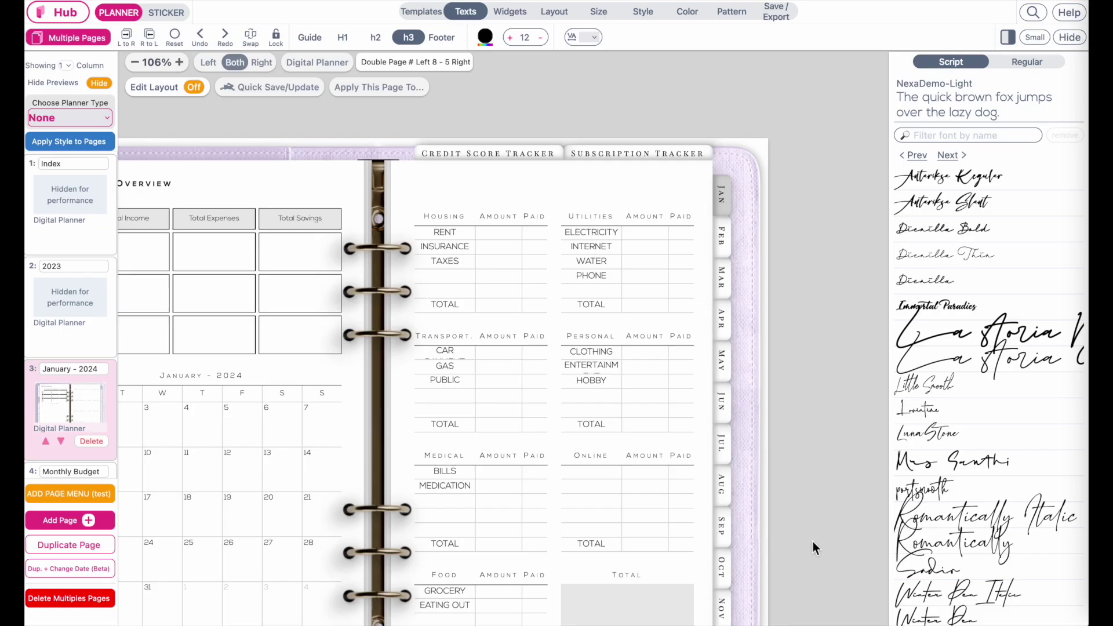
Examine the h3 entry labels in the Housing, Utilities and other finance trackers up close, selecting the ELECTRICITY label
{"action": "scroll", "coordinate": [624, 355], "scroll_direction": "up", "scroll_amount": 3}
{"action": "scroll", "coordinate": [624, 355], "scroll_direction": "right", "scroll_amount": 3}
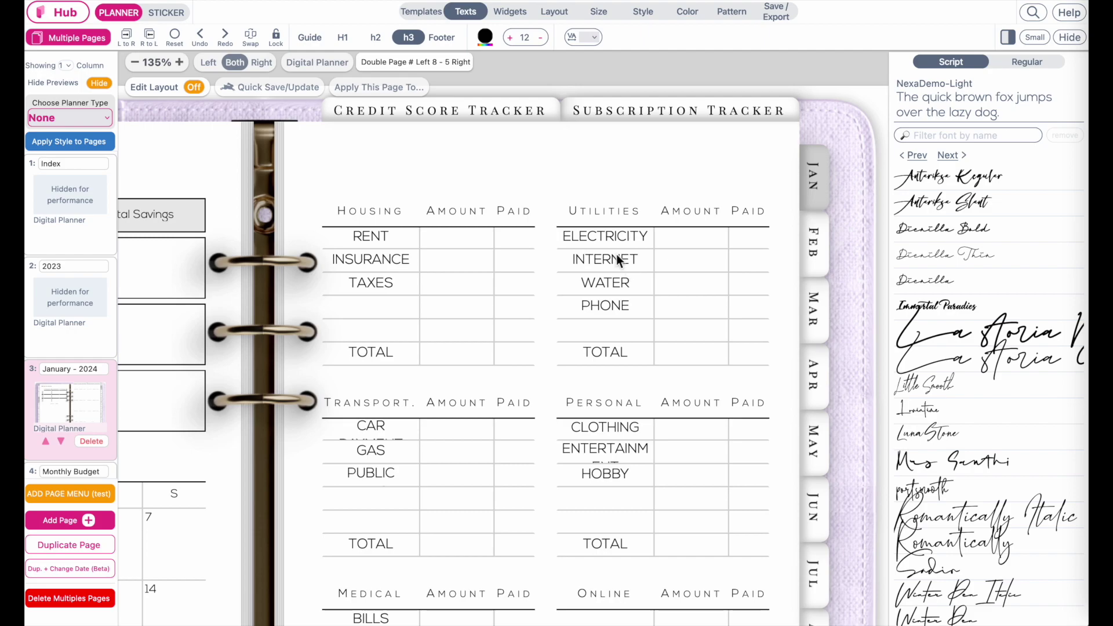
{"action": "left_click", "coordinate": [600, 243]}
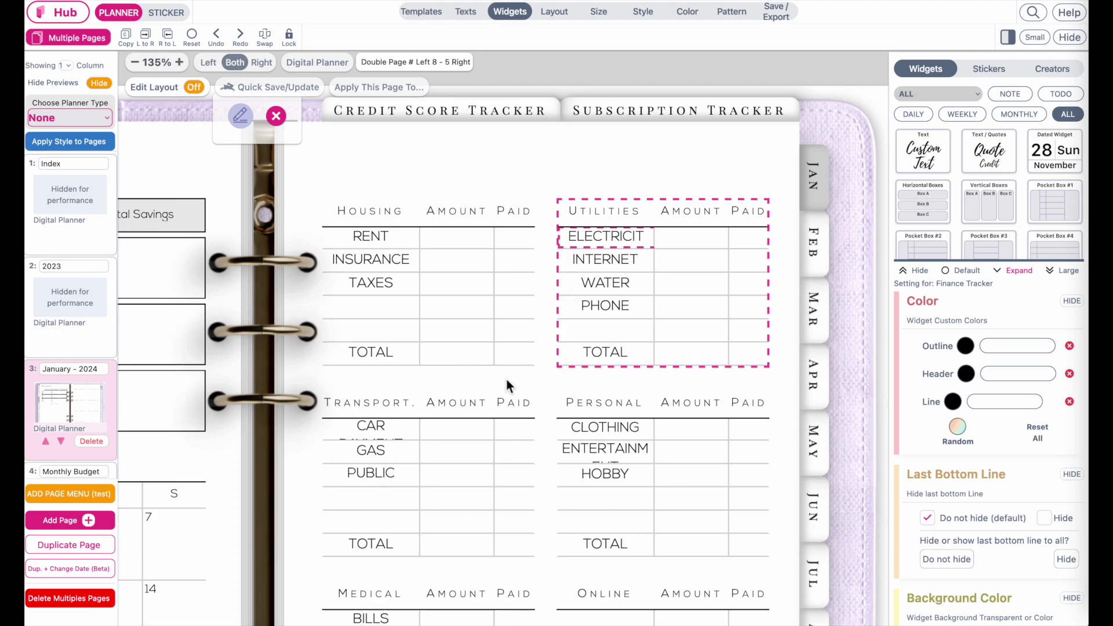
{"action": "scroll", "coordinate": [483, 520], "scroll_direction": "left", "scroll_amount": 3}
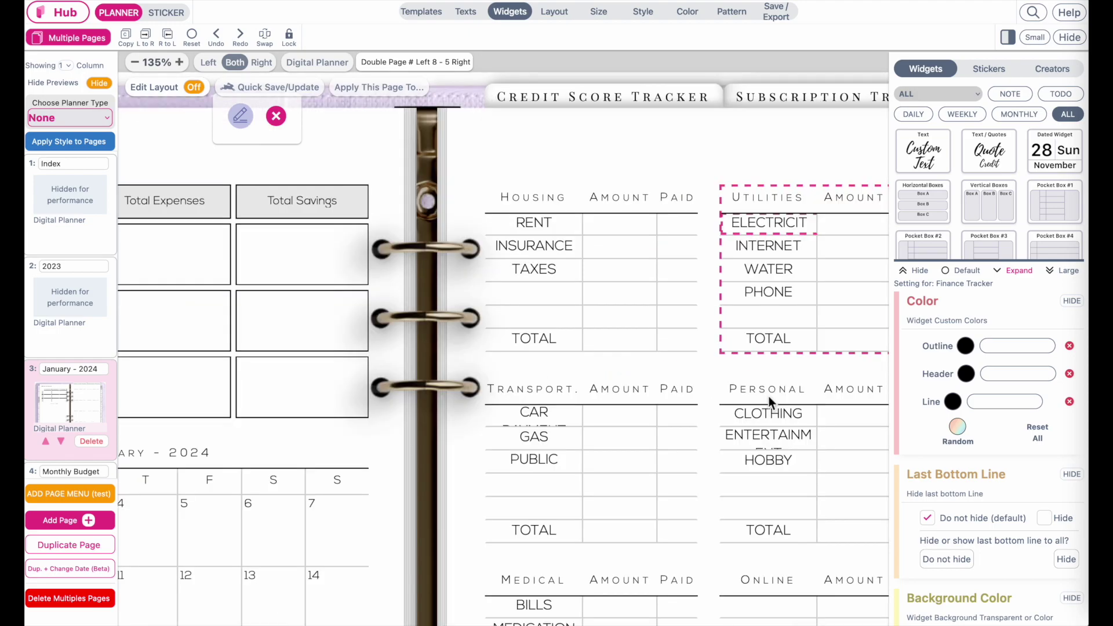
{"action": "scroll", "coordinate": [718, 457], "scroll_direction": "down", "scroll_amount": 2}
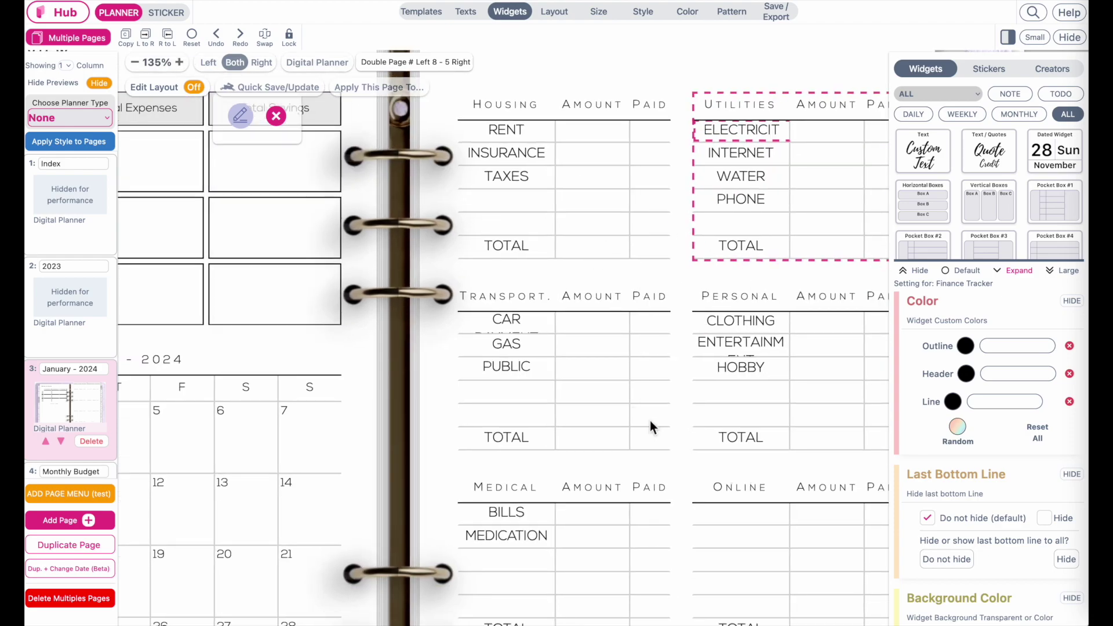
{"action": "scroll", "coordinate": [702, 492], "scroll_direction": "down", "scroll_amount": 3}
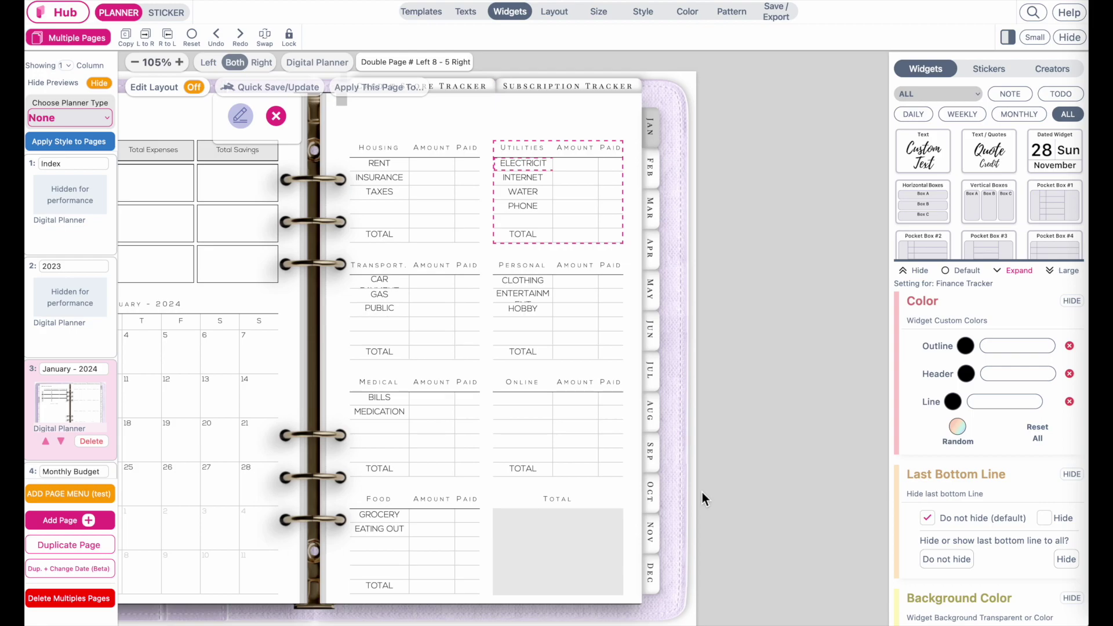
{"action": "scroll", "coordinate": [701, 492], "scroll_direction": "left", "scroll_amount": 3}
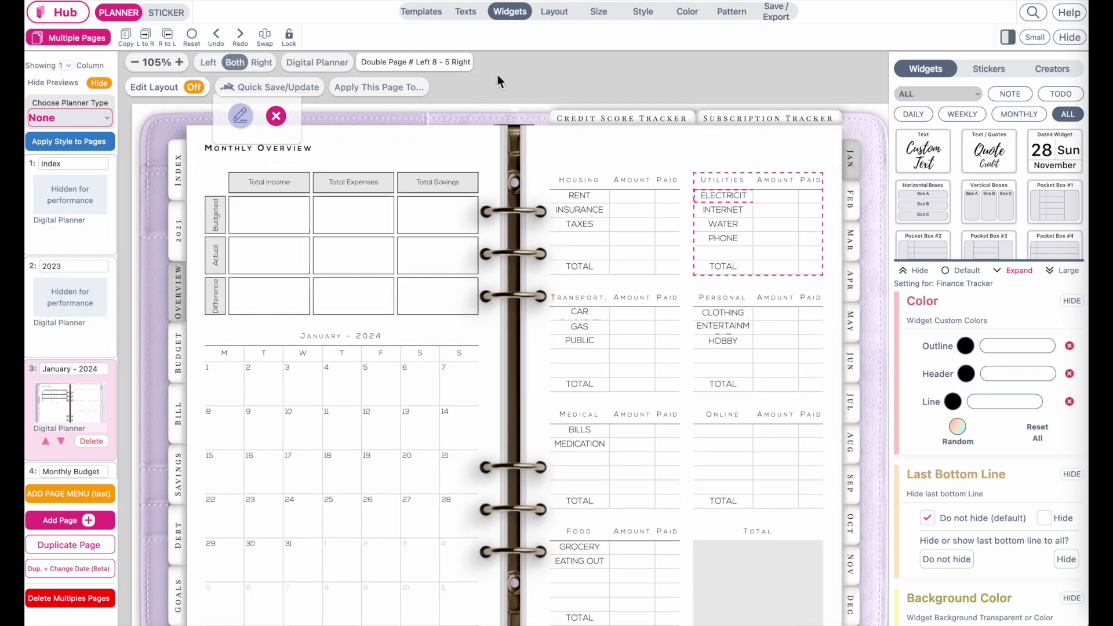
Set the H1 title's main font to PlayfairDisplay-BoldItalic for both the left and right page
{"action": "left_click", "coordinate": [466, 11]}
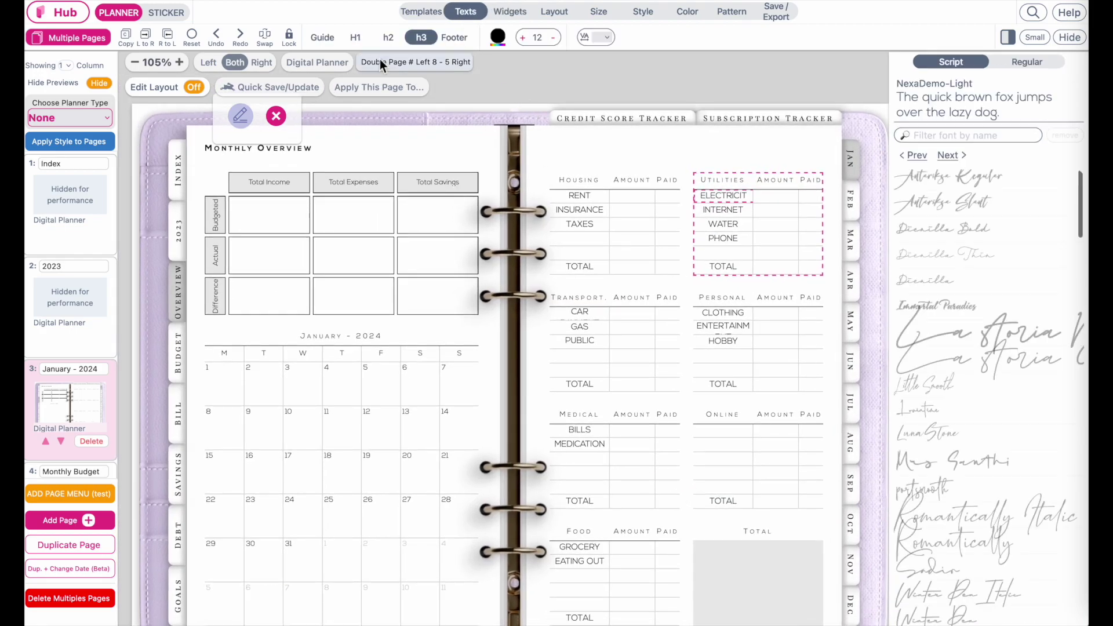
{"action": "left_click", "coordinate": [357, 38]}
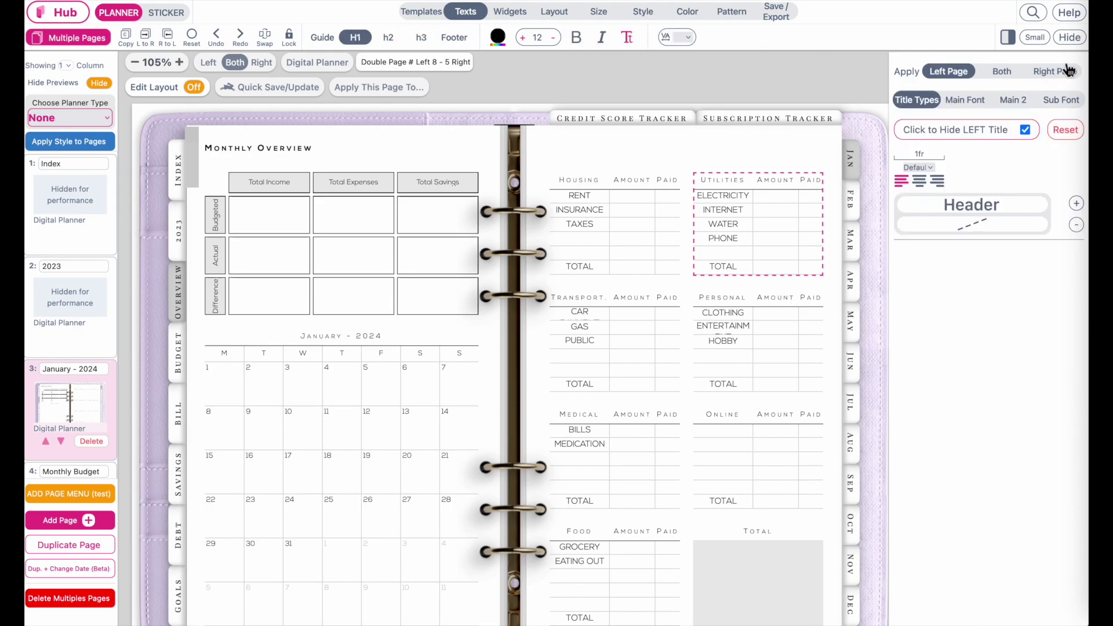
{"action": "left_click", "coordinate": [1002, 71]}
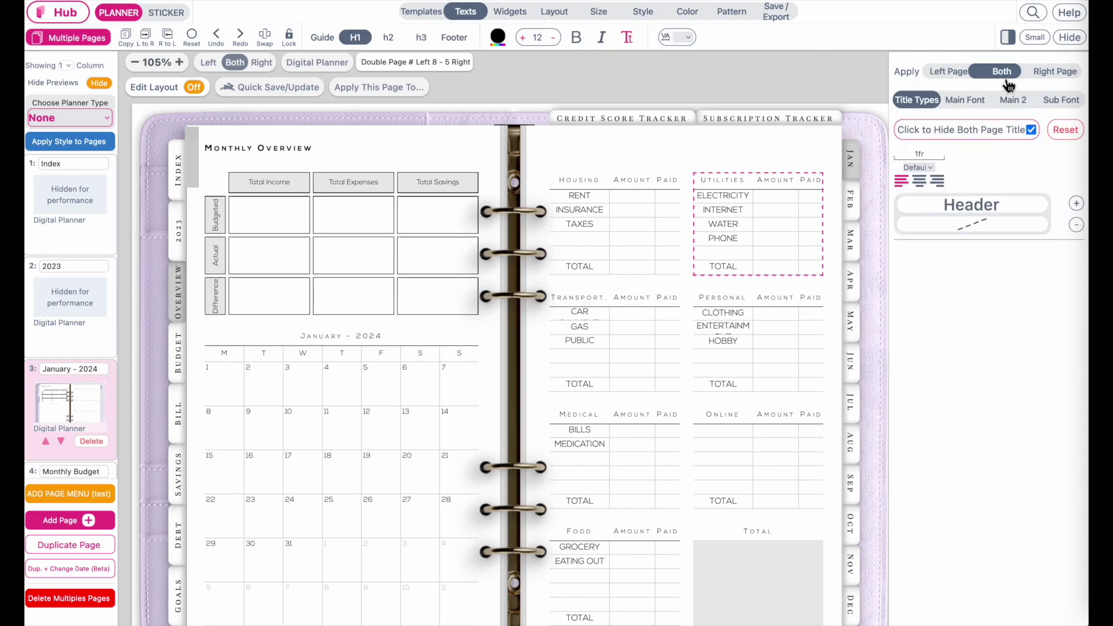
{"action": "left_click", "coordinate": [968, 104]}
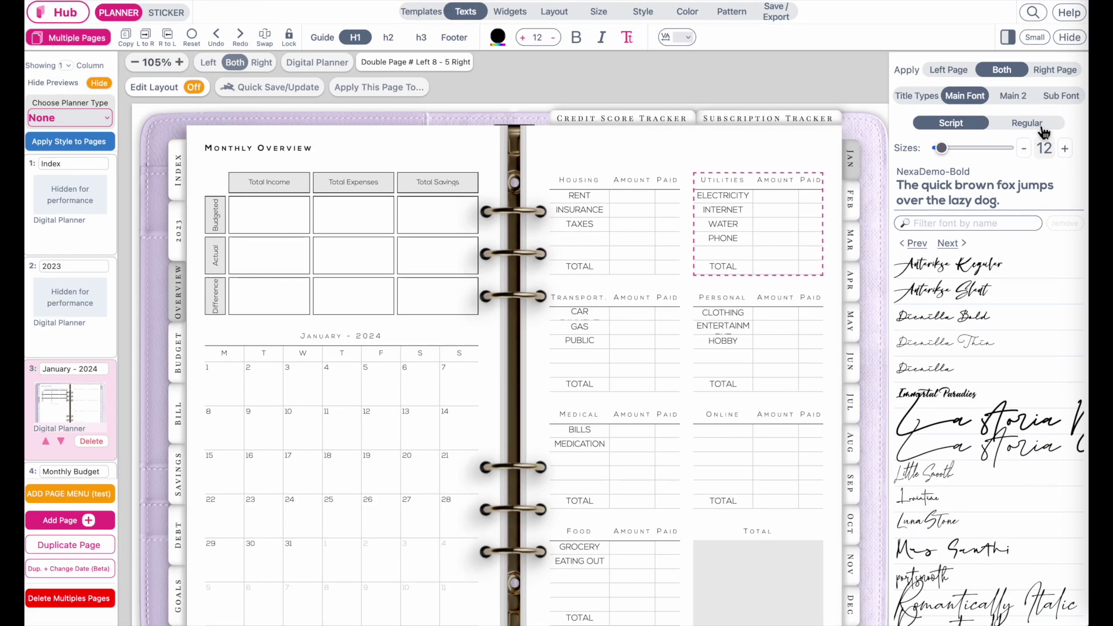
{"action": "left_click", "coordinate": [1035, 134]}
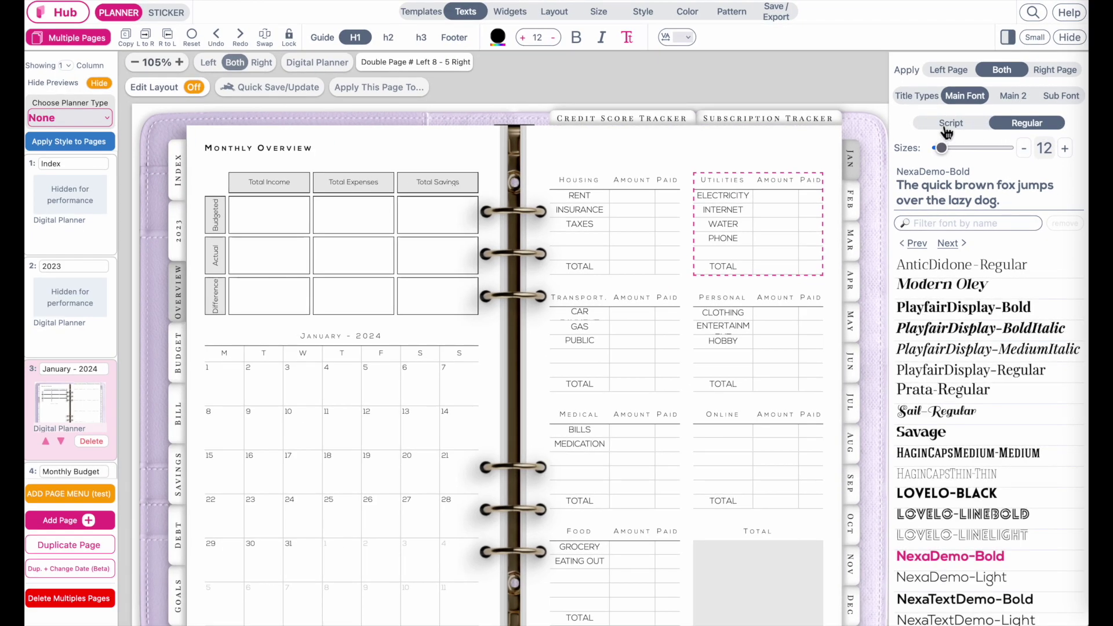
{"action": "left_click", "coordinate": [947, 124]}
{"action": "left_click", "coordinate": [1028, 123]}
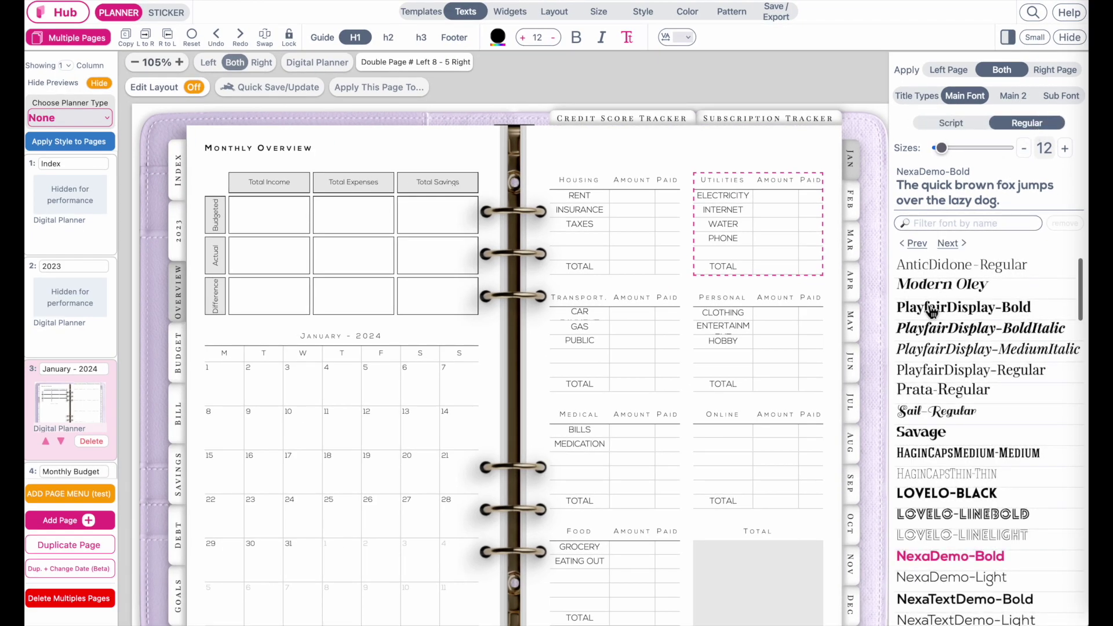
{"action": "left_click", "coordinate": [930, 290]}
{"action": "left_click", "coordinate": [936, 328]}
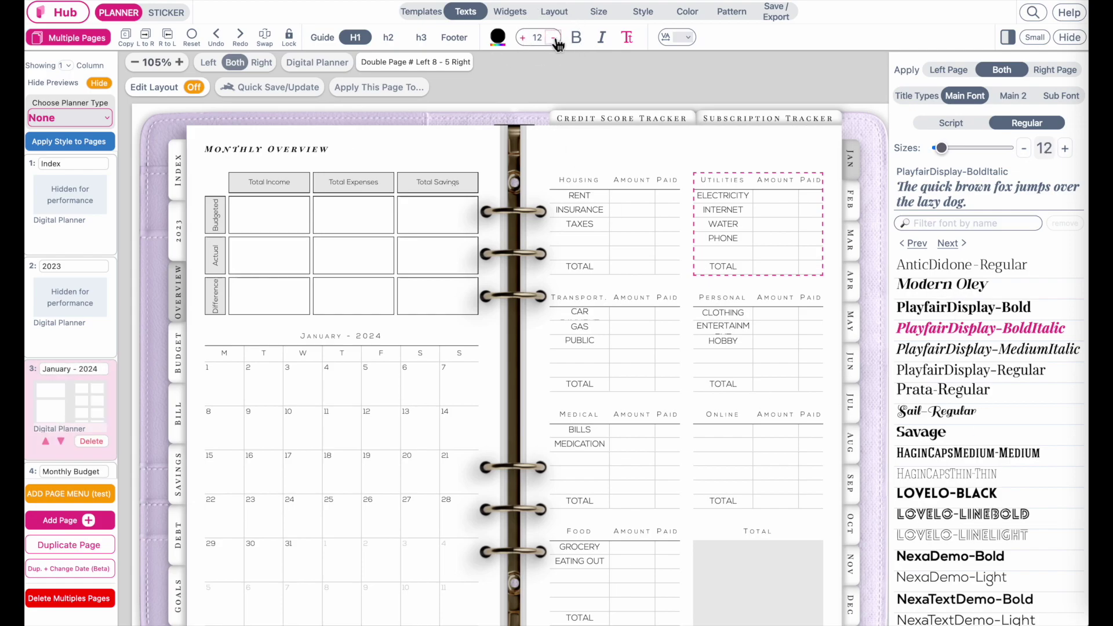
Compare the bold and italic Playfair Display fonts for the h2 texts and settle on PlayfairDisplay-Regular
{"action": "left_click", "coordinate": [397, 46]}
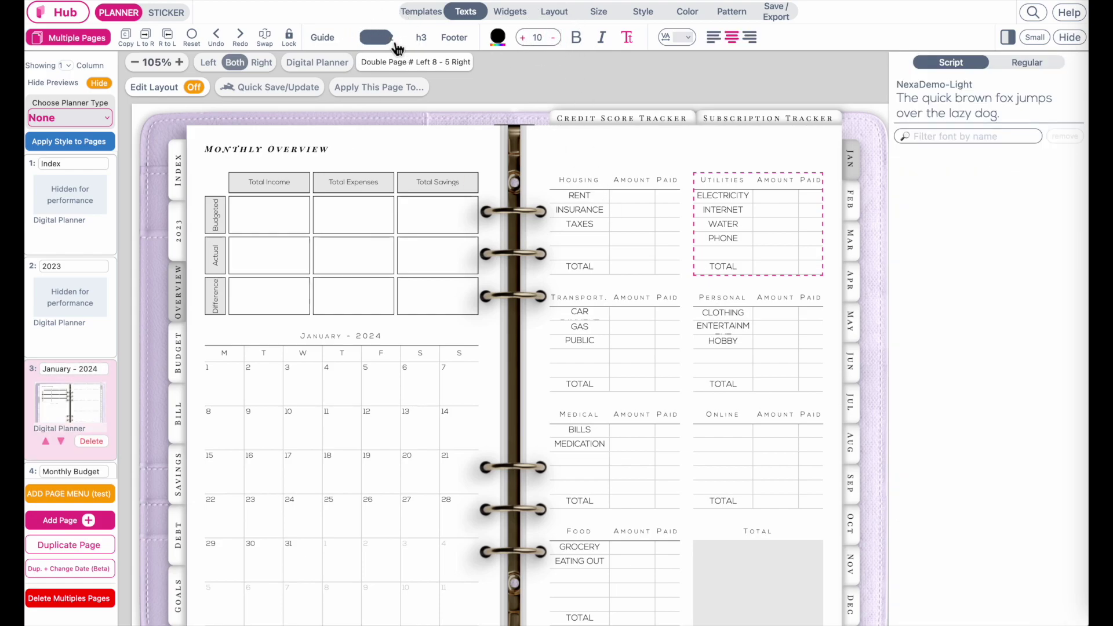
{"action": "left_click", "coordinate": [1026, 62]}
{"action": "left_click", "coordinate": [951, 223]}
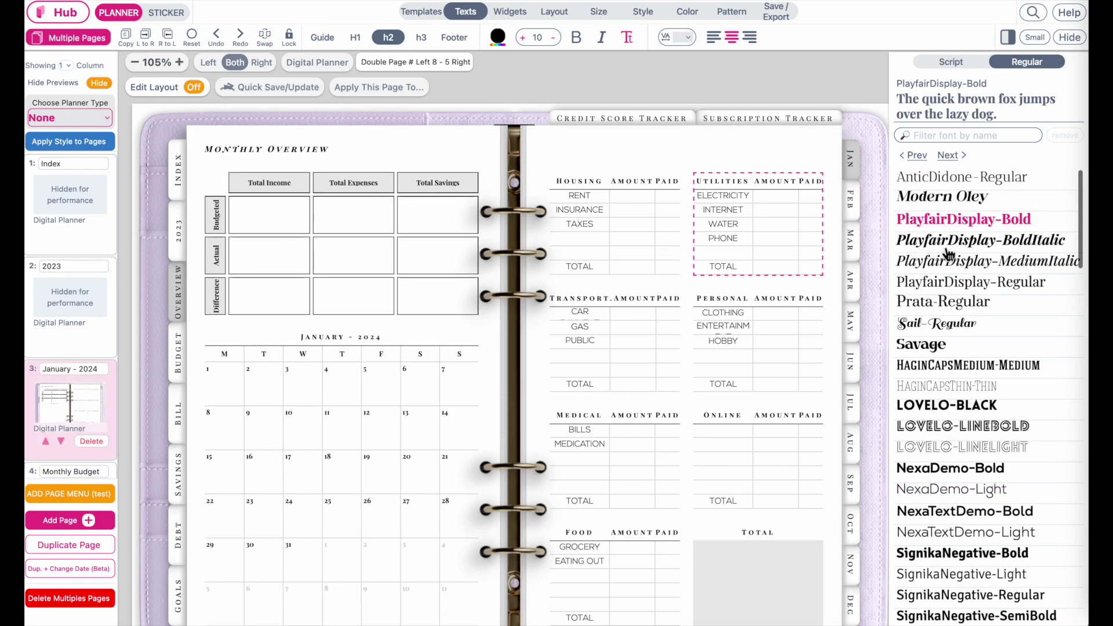
{"action": "left_click", "coordinate": [948, 242]}
{"action": "left_click", "coordinate": [939, 264]}
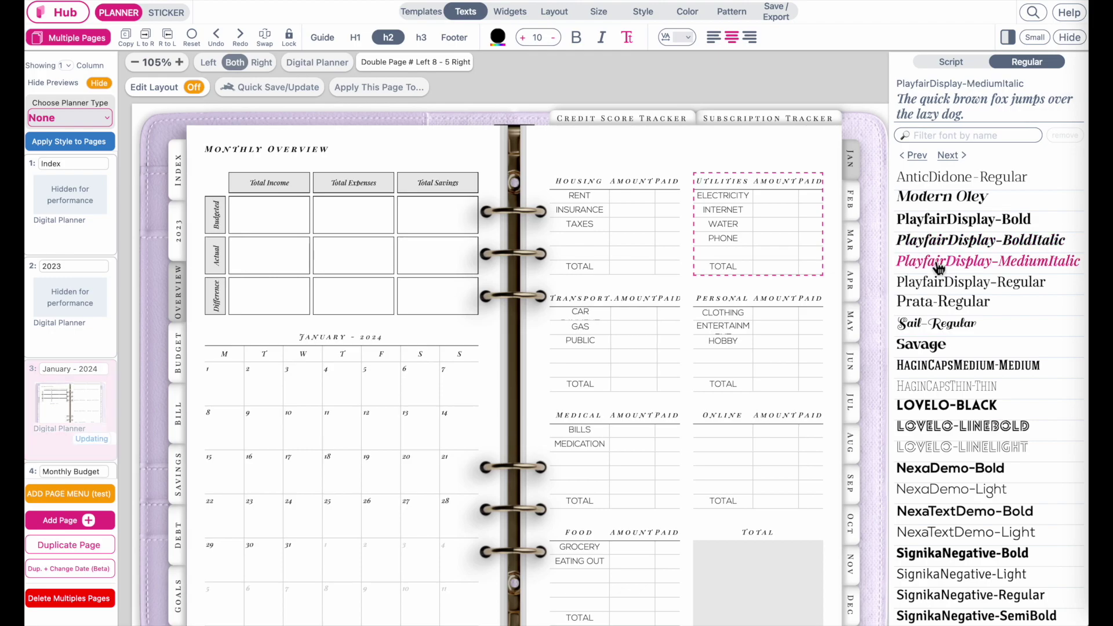
{"action": "left_click", "coordinate": [940, 243]}
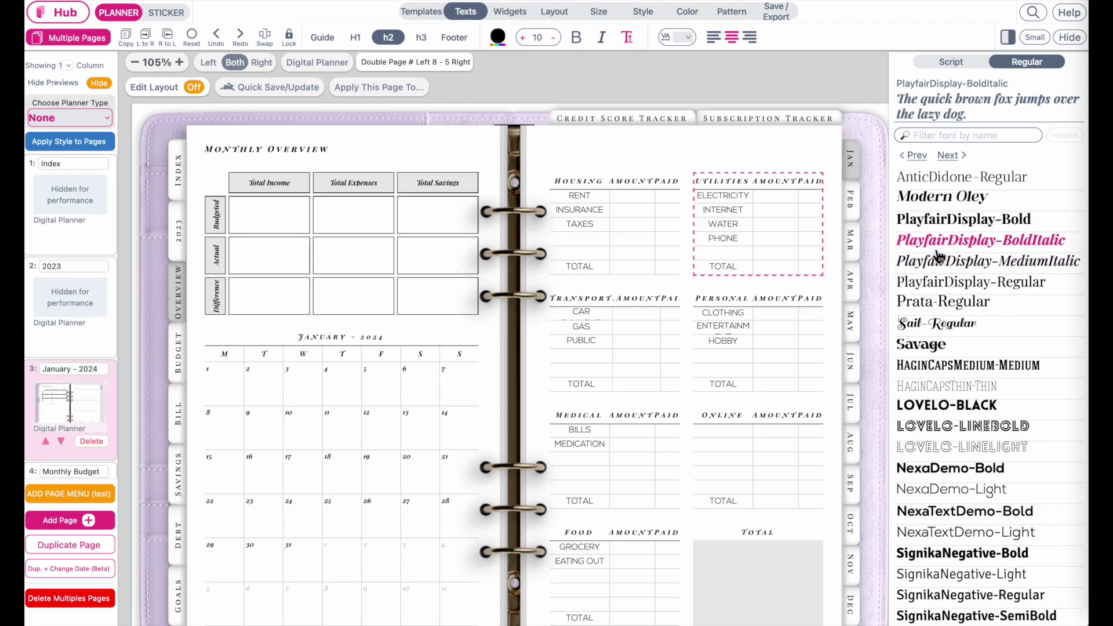
{"action": "left_click", "coordinate": [939, 283]}
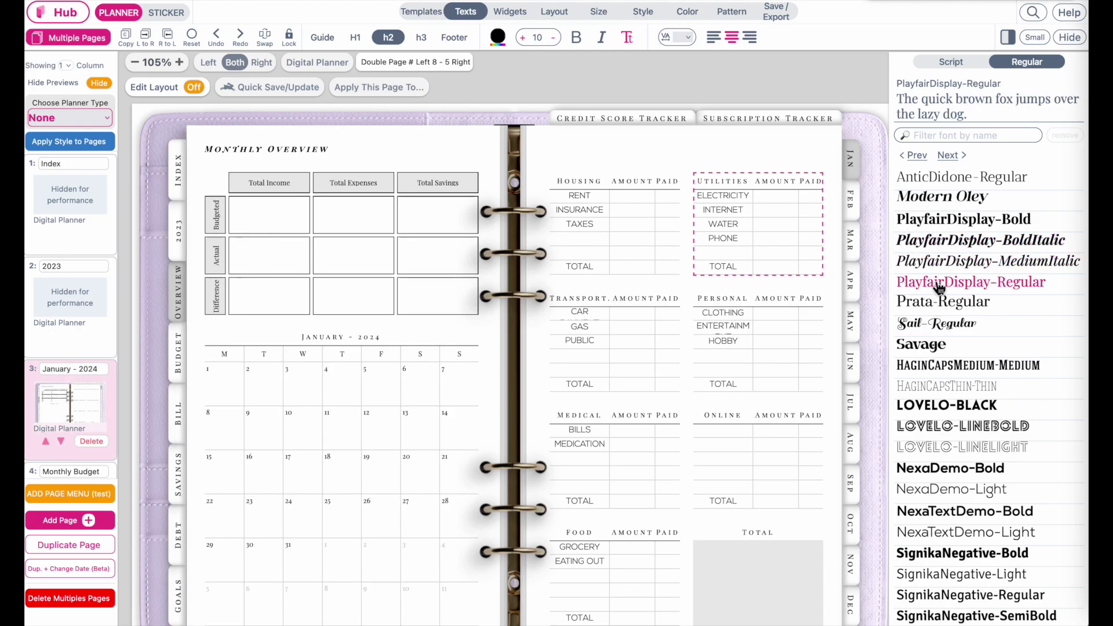
Try size 8 for the h2 texts and settle on size 9
{"action": "left_click", "coordinate": [553, 37]}
{"action": "left_click", "coordinate": [553, 38]}
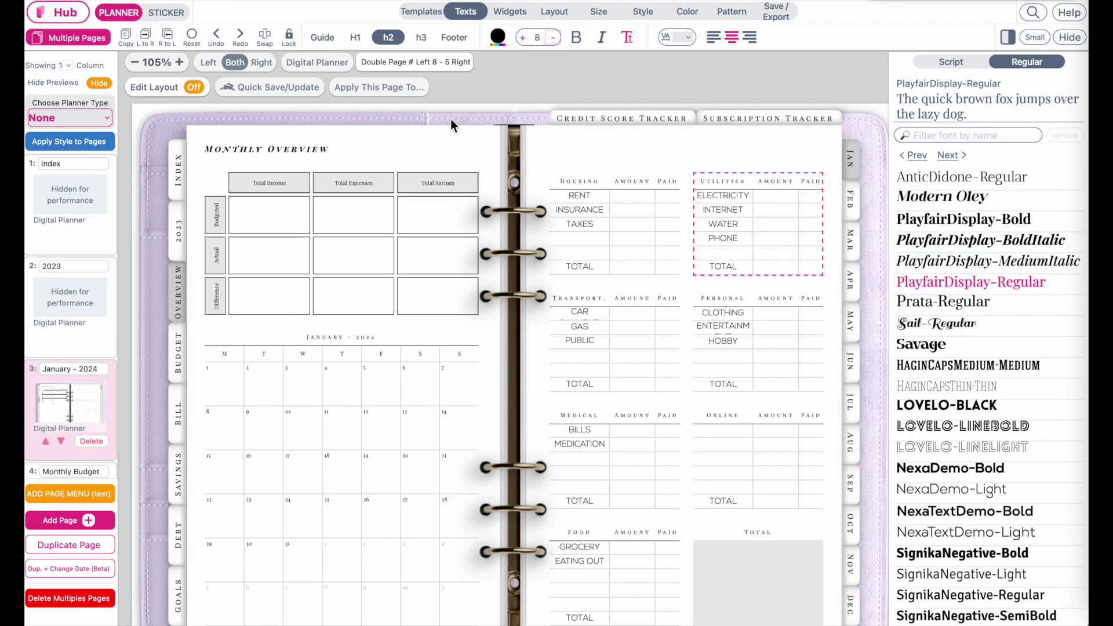
{"action": "left_click", "coordinate": [523, 37]}
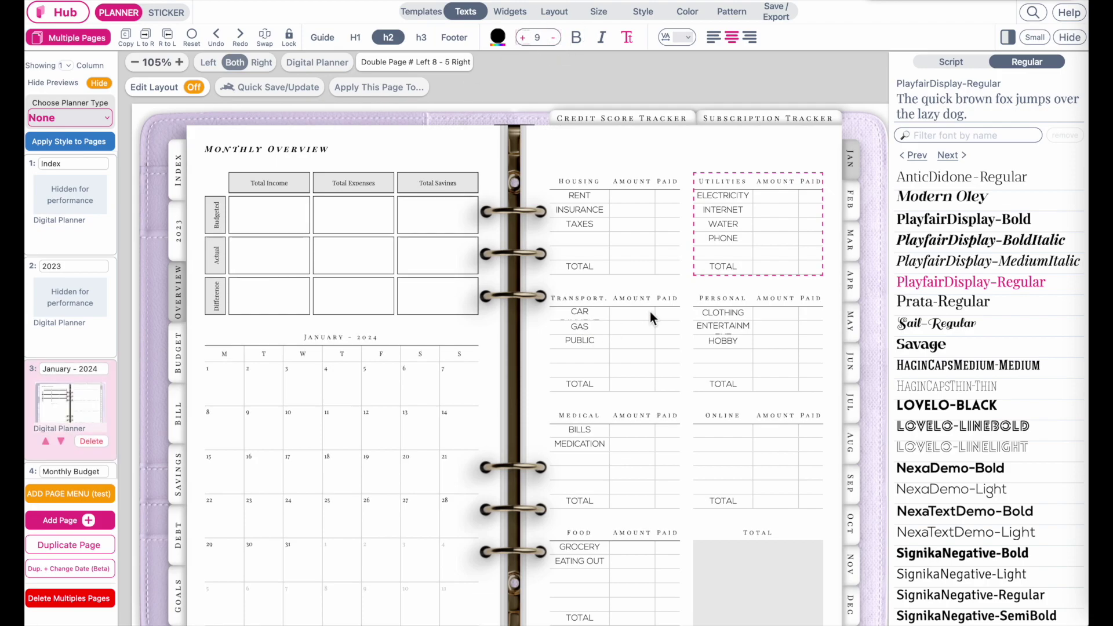
Try PlayfairDisplay-MediumItalic for the h3 texts and reduce their size to 9
{"action": "left_click", "coordinate": [423, 38]}
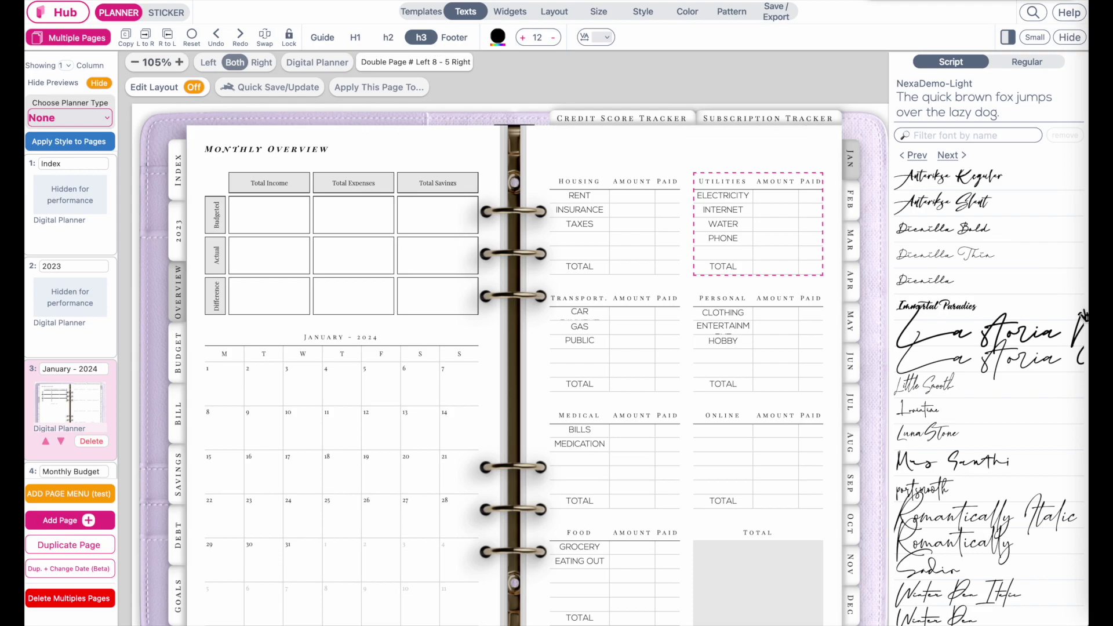
{"action": "left_click", "coordinate": [1038, 64]}
{"action": "left_click", "coordinate": [932, 262]}
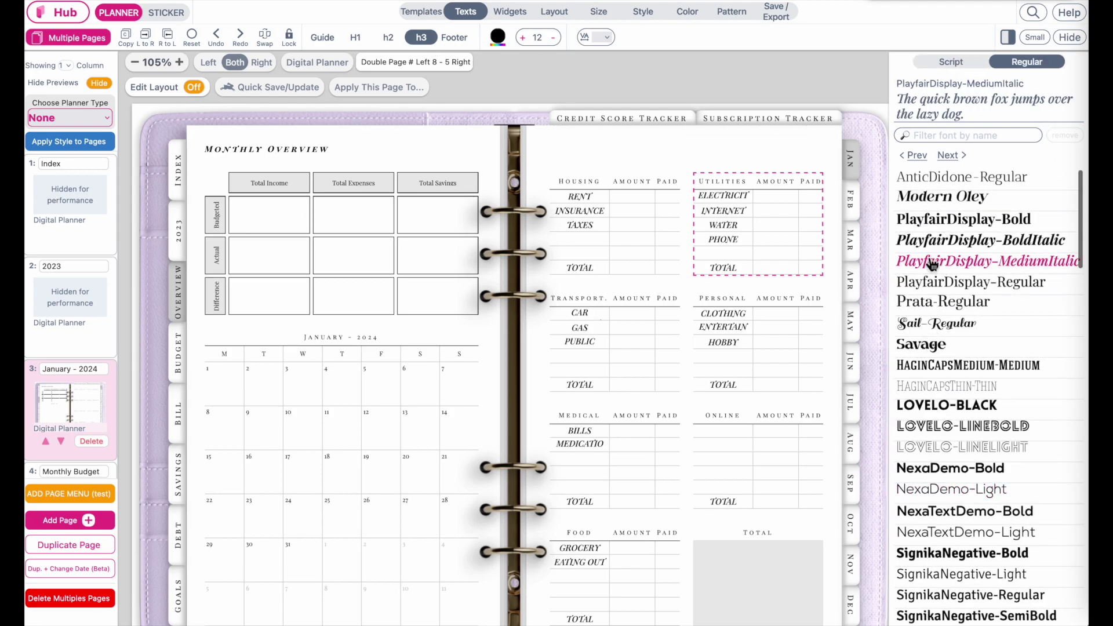
{"action": "left_click", "coordinate": [553, 37]}
{"action": "left_click", "coordinate": [554, 38]}
{"action": "left_click", "coordinate": [553, 37]}
Compare SignikaNegative-Bold and NexaTextDemo-Light for the h3 texts, settle on NexaTextDemo-Bold and set the size to 8
{"action": "scroll", "coordinate": [940, 290], "scroll_direction": "down", "scroll_amount": 5}
{"action": "left_click", "coordinate": [940, 283]}
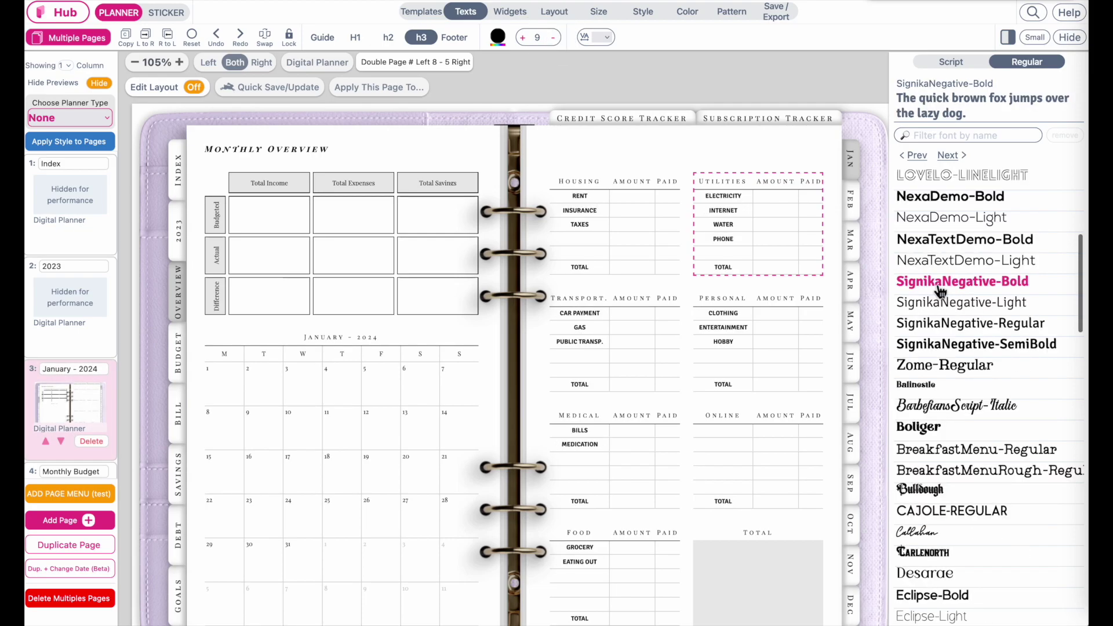
{"action": "scroll", "coordinate": [941, 290], "scroll_direction": "up", "scroll_amount": 2}
{"action": "left_click", "coordinate": [951, 303]}
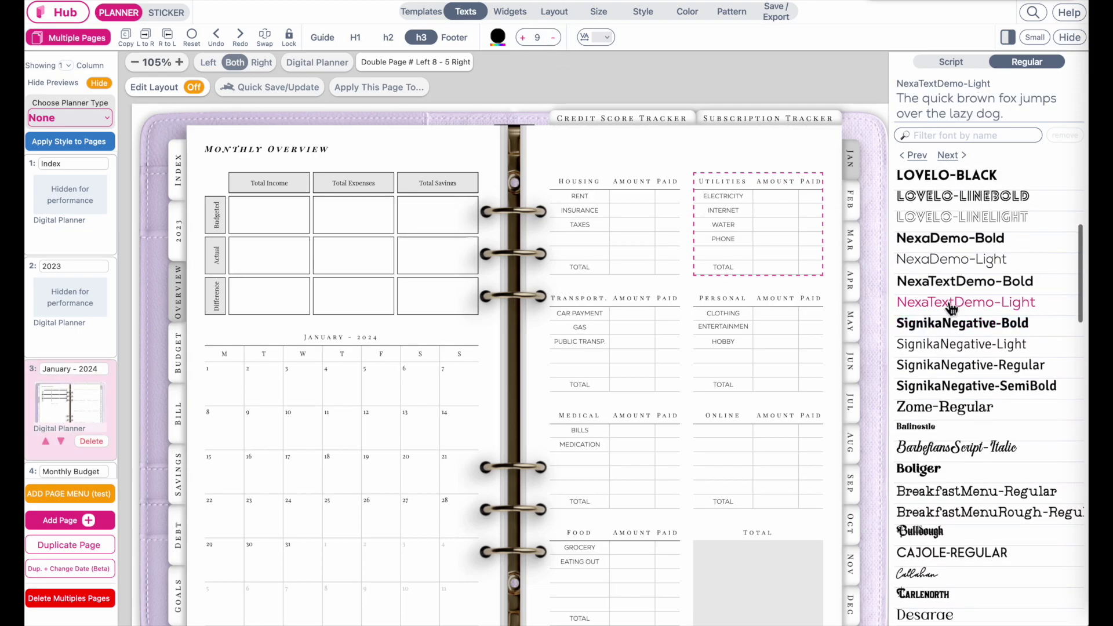
{"action": "left_click", "coordinate": [948, 268]}
{"action": "left_click", "coordinate": [951, 282]}
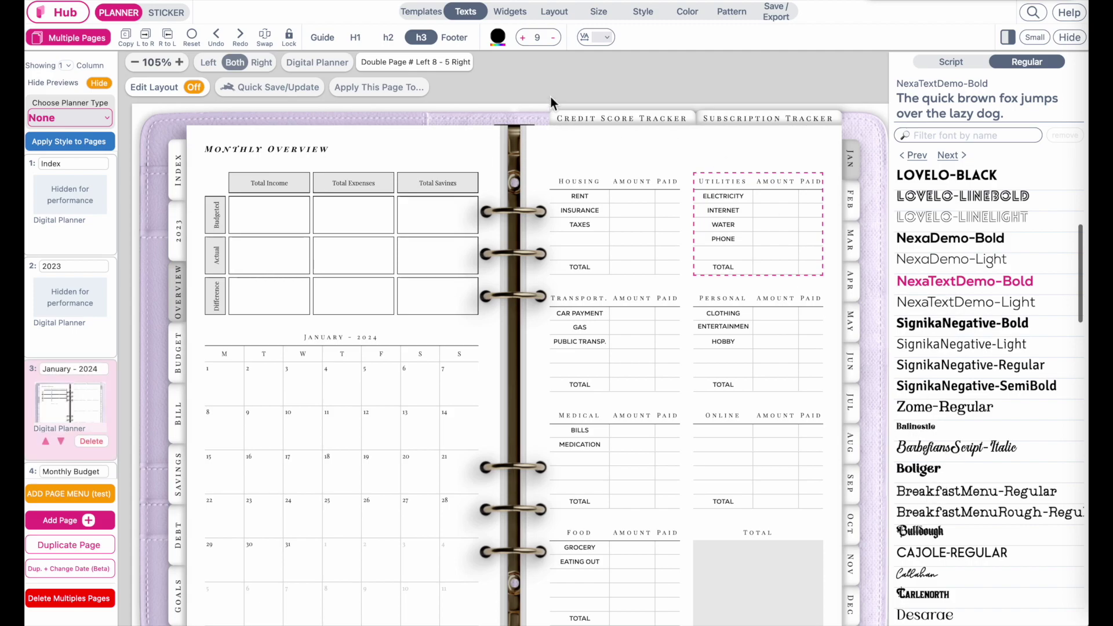
{"action": "left_click", "coordinate": [555, 38]}
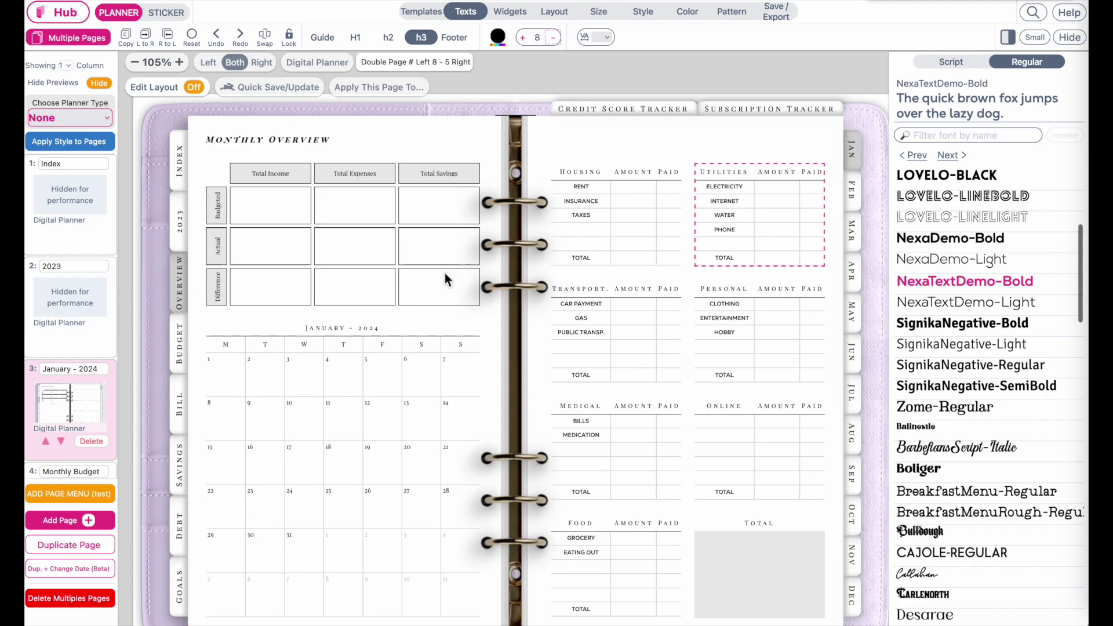
Try the Neutral styles Delicate, Jovial, Jovial Thin, Original, Classic 4 and Classic 3 on all widgets of the January - 2024 page
{"action": "left_click", "coordinate": [644, 13]}
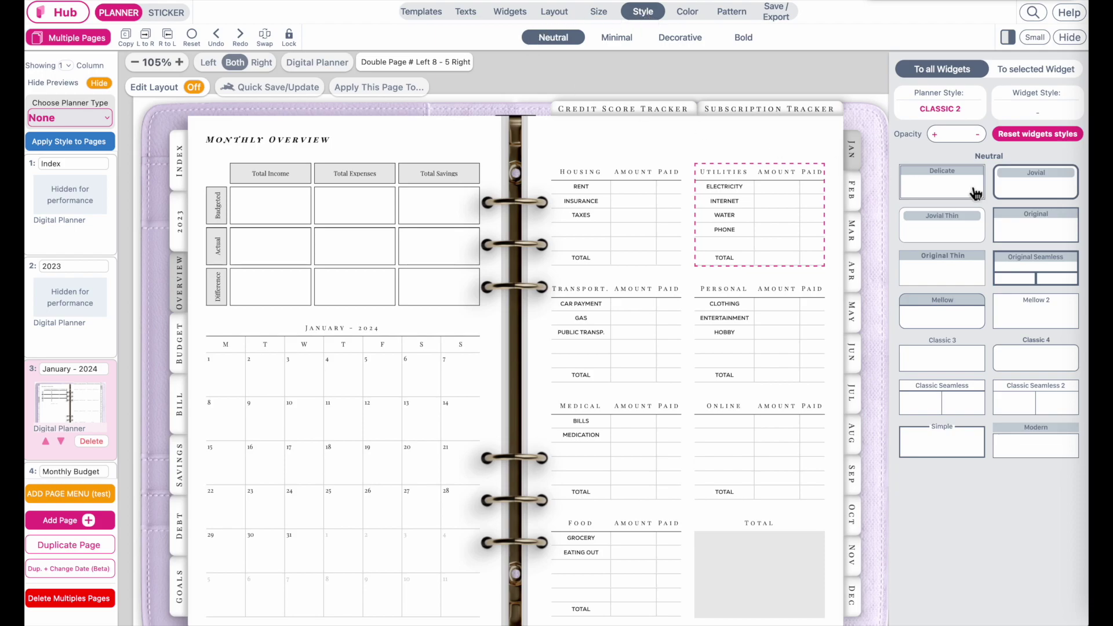
{"action": "left_click", "coordinate": [967, 193]}
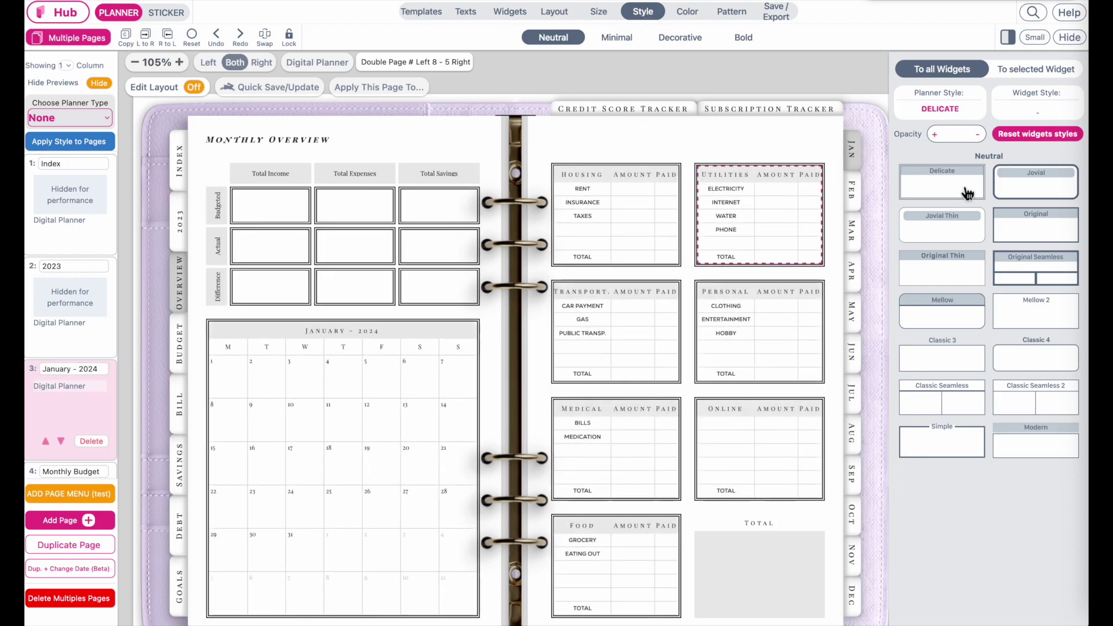
{"action": "left_click", "coordinate": [1050, 201]}
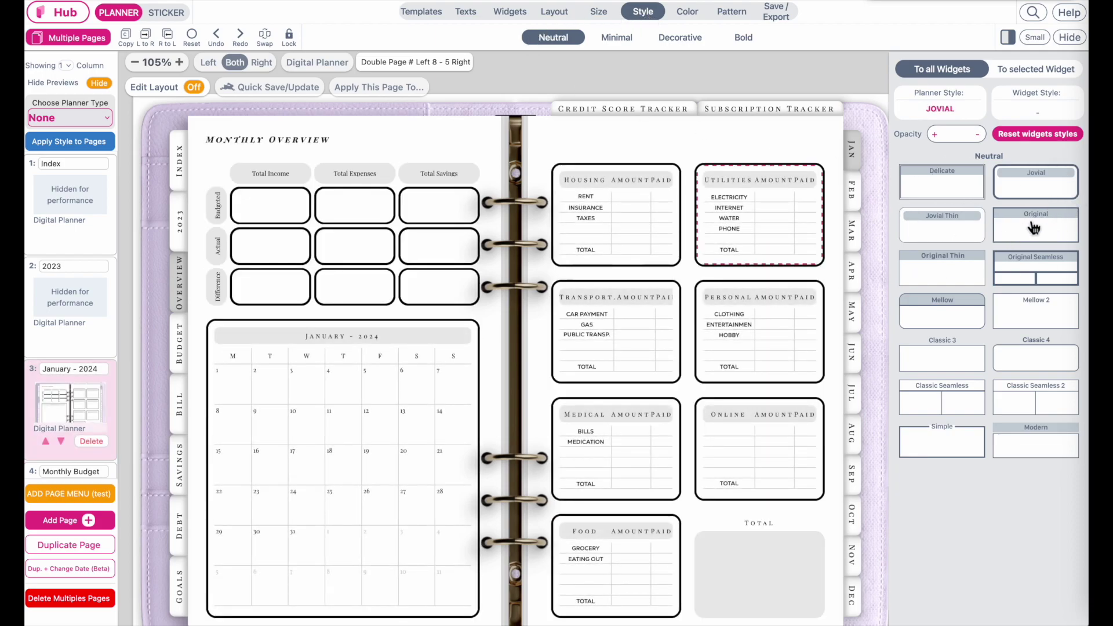
{"action": "left_click", "coordinate": [955, 237]}
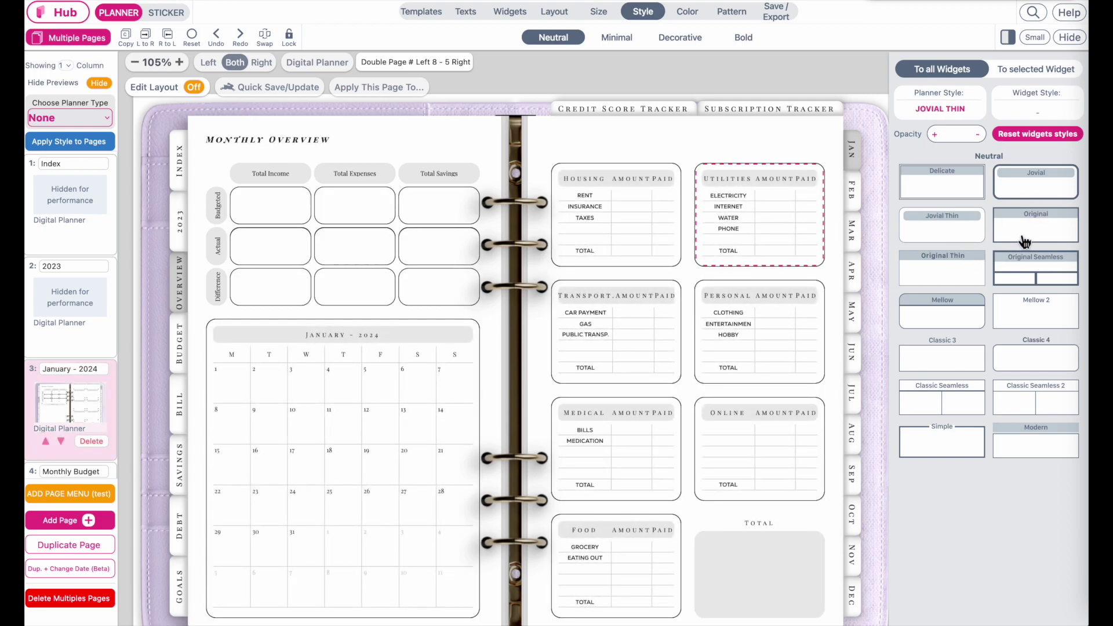
{"action": "left_click", "coordinate": [1048, 232]}
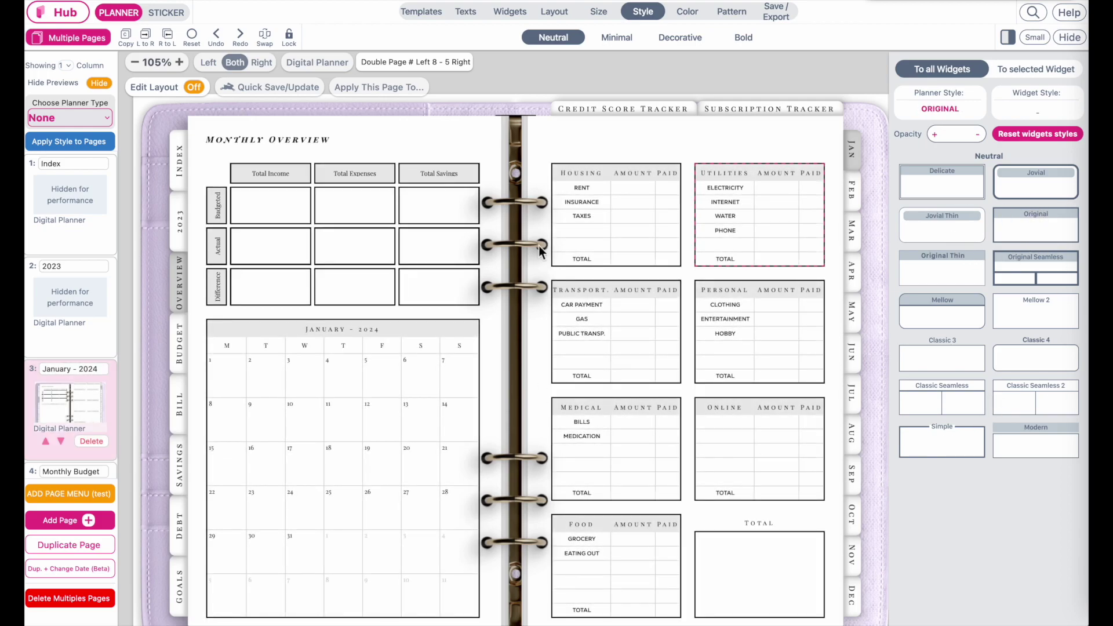
{"action": "left_click", "coordinate": [1037, 362]}
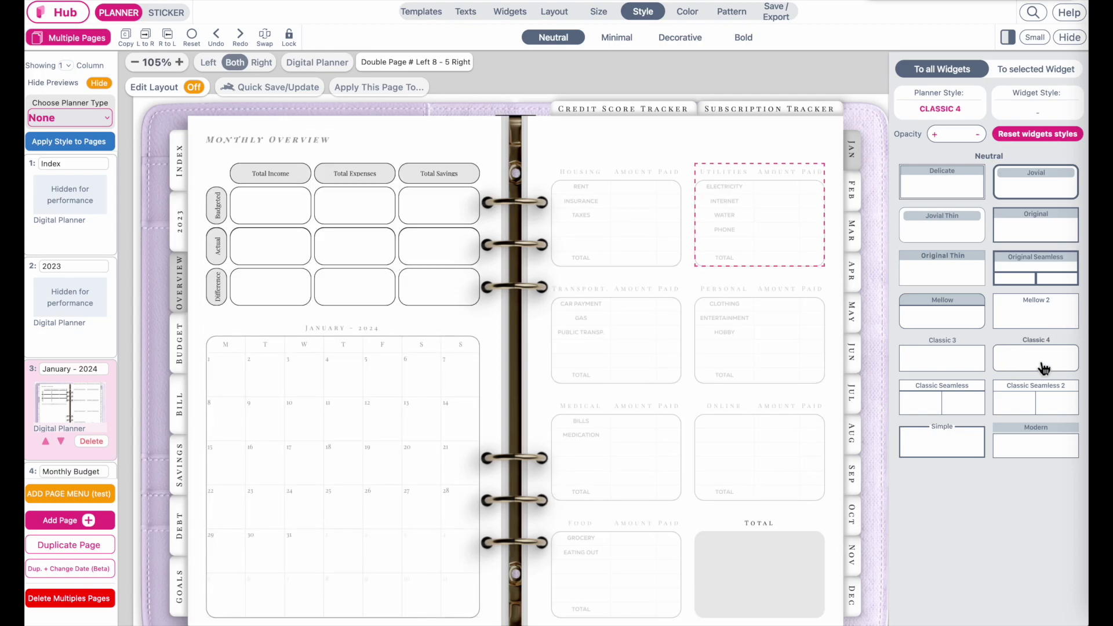
{"action": "left_click", "coordinate": [955, 364]}
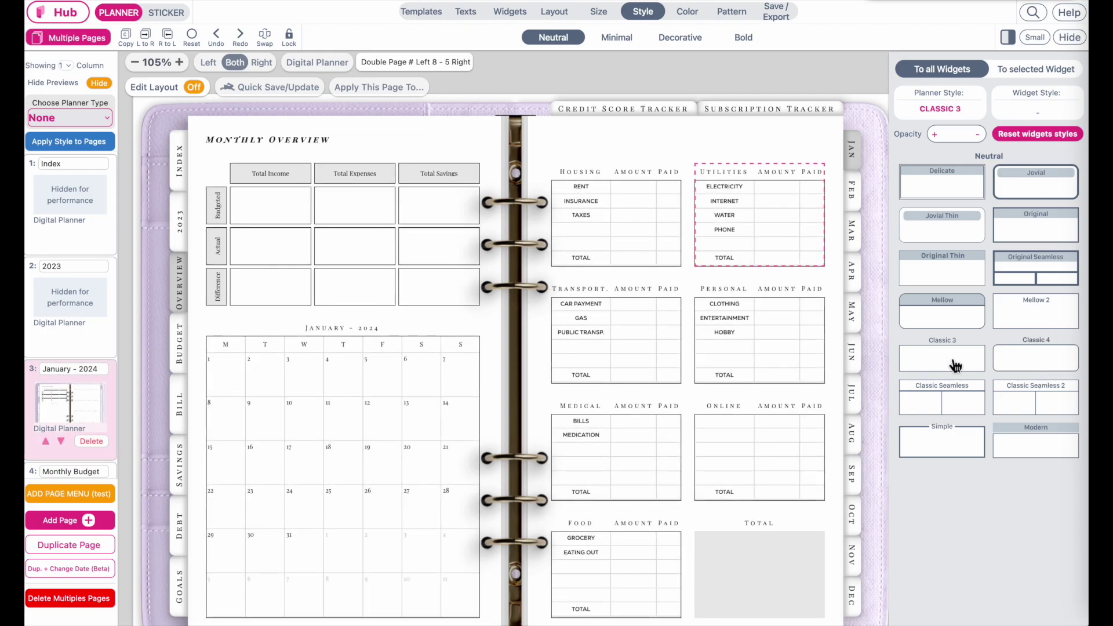
Try the Minimal style Classic on all widgets and settle on Classic 2
{"action": "left_click", "coordinate": [935, 280]}
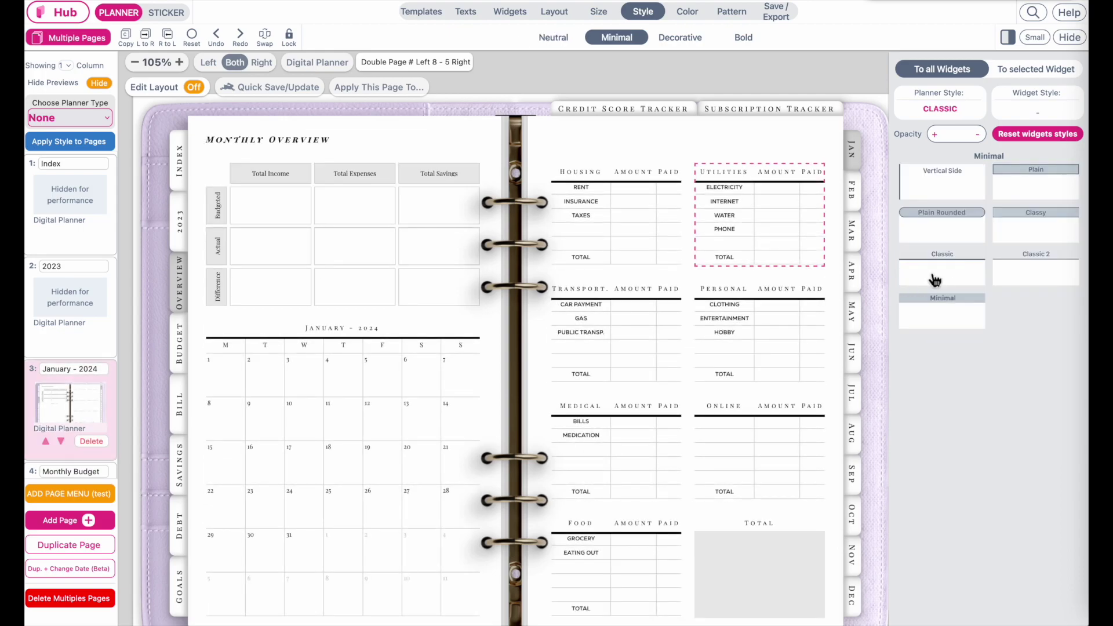
{"action": "left_click", "coordinate": [1040, 279]}
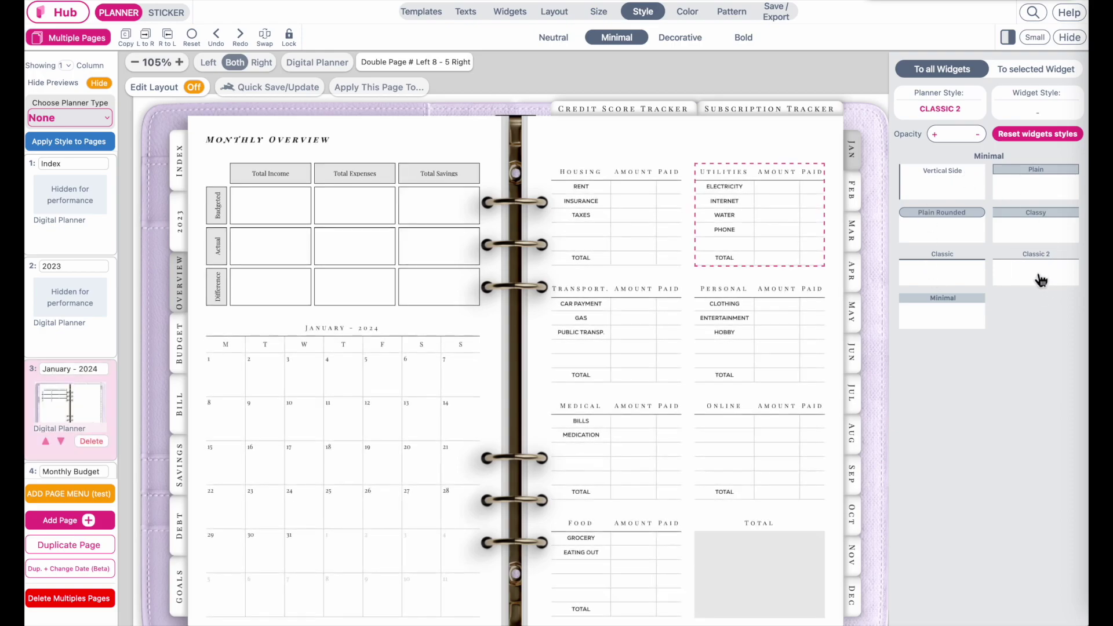
Try the Minimal styles Minimal, Classy and Plain Rounded on all widgets of the January - 2024 page
{"action": "left_click", "coordinate": [939, 315]}
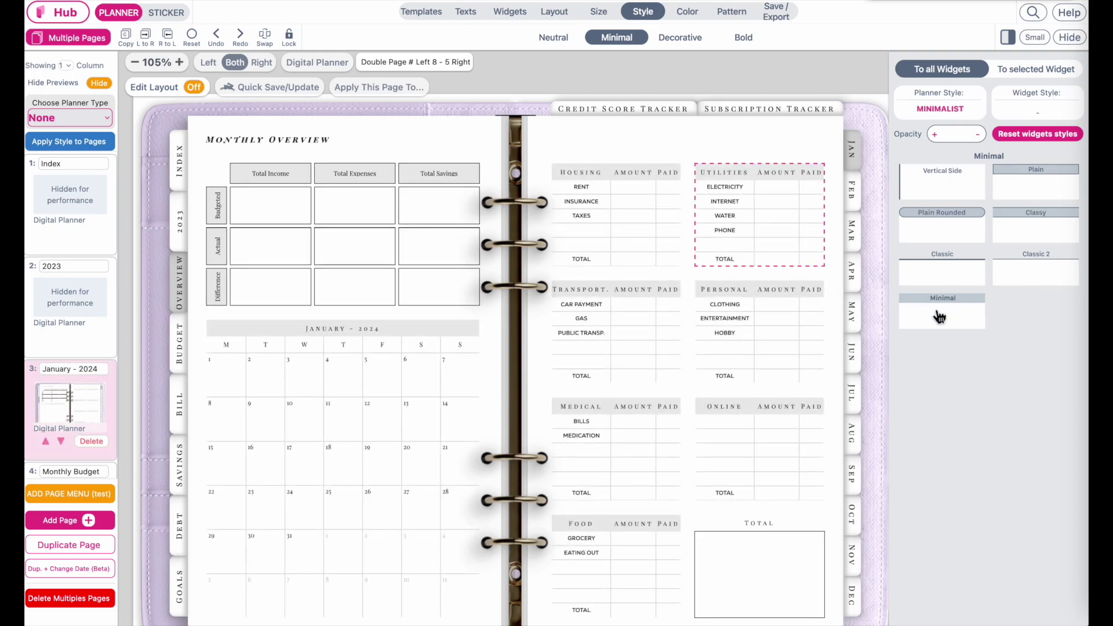
{"action": "left_click", "coordinate": [1021, 239]}
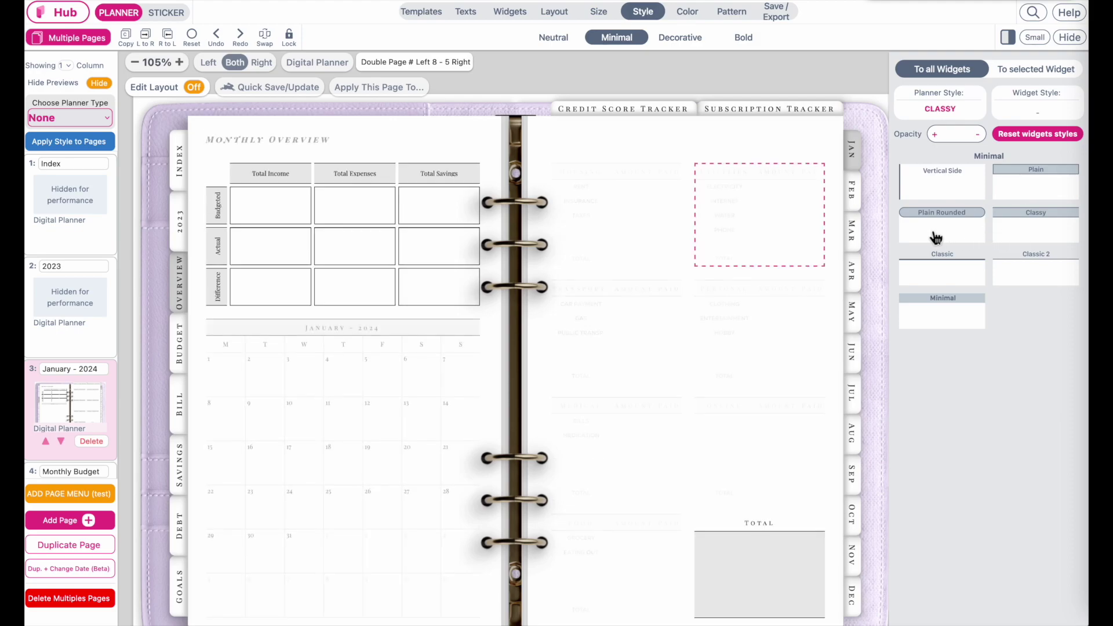
{"action": "left_click", "coordinate": [932, 238]}
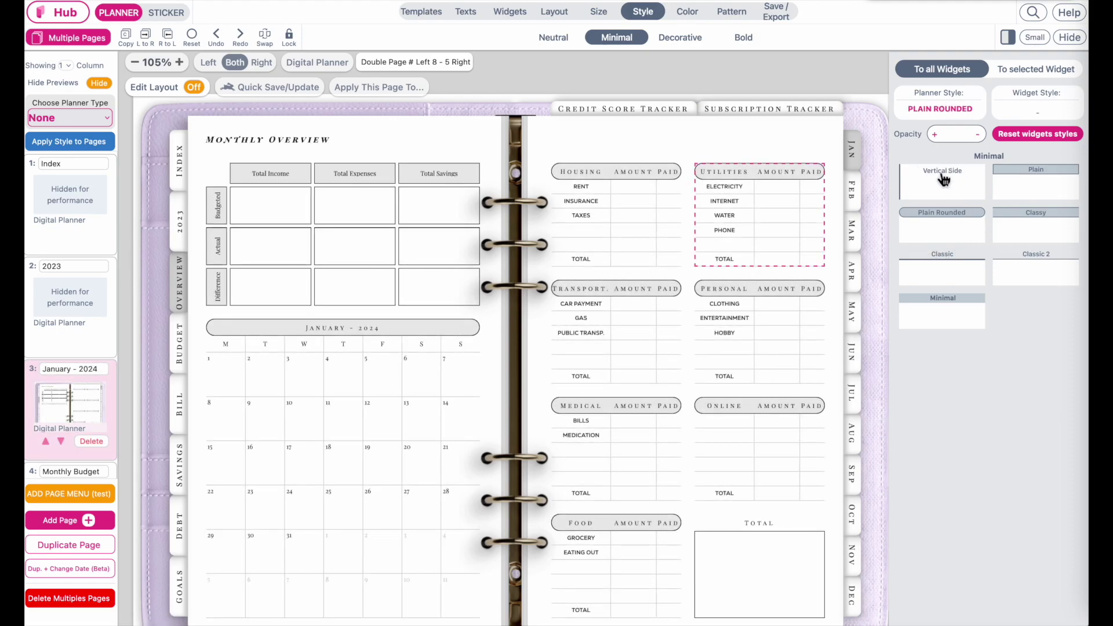
Try the Neutral style Original on all widgets and settle on Jovial Thin
{"action": "left_click", "coordinate": [555, 36]}
{"action": "left_click", "coordinate": [977, 237]}
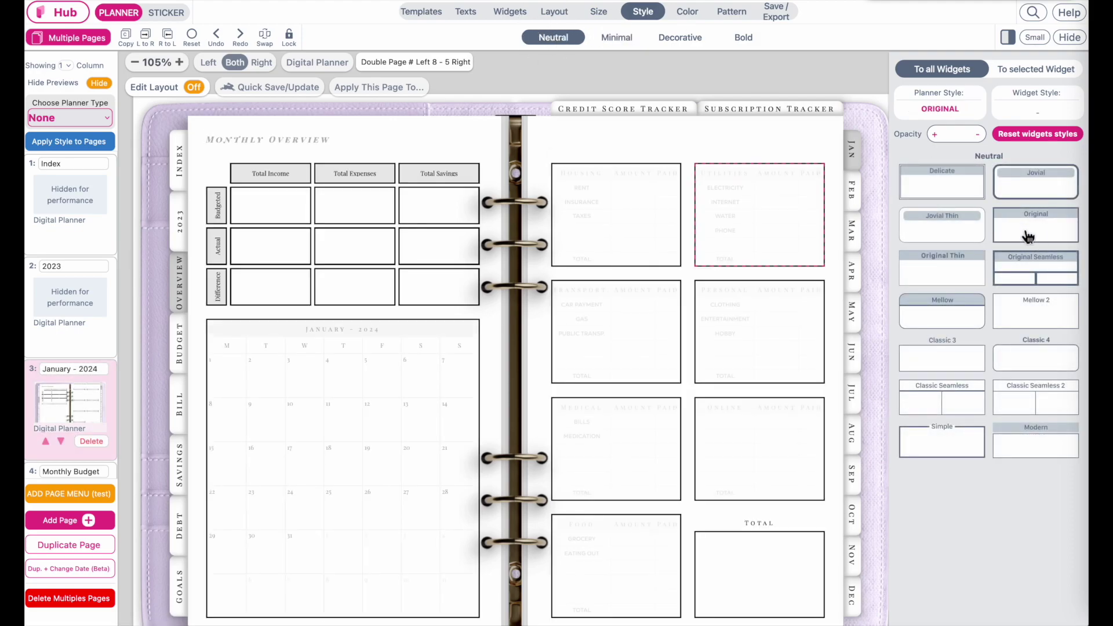
{"action": "left_click", "coordinate": [967, 240]}
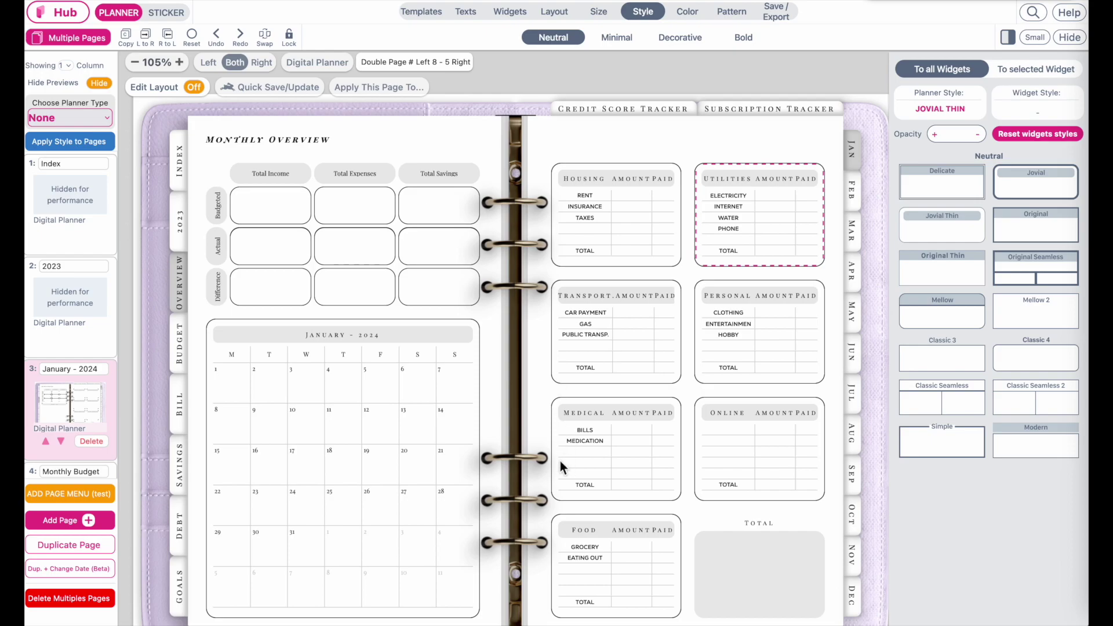
Try Turquoise, Spindrift and Licorice as the widgets' outline color and settle on the grey Aluminum (#A9A9A9)
{"action": "left_click", "coordinate": [701, 18]}
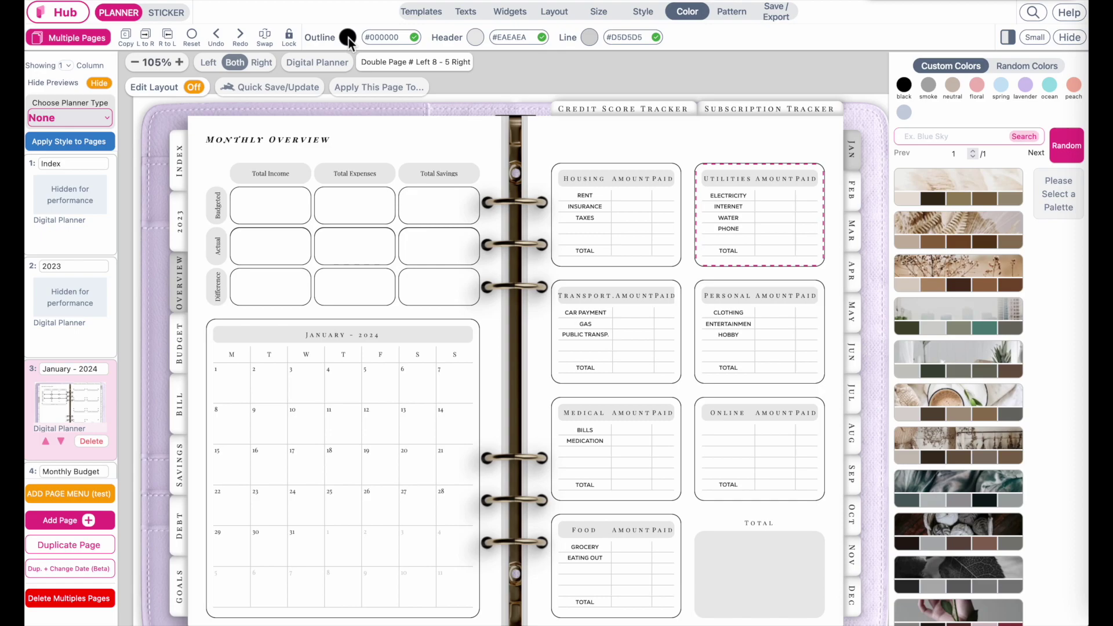
{"action": "left_click", "coordinate": [346, 37]}
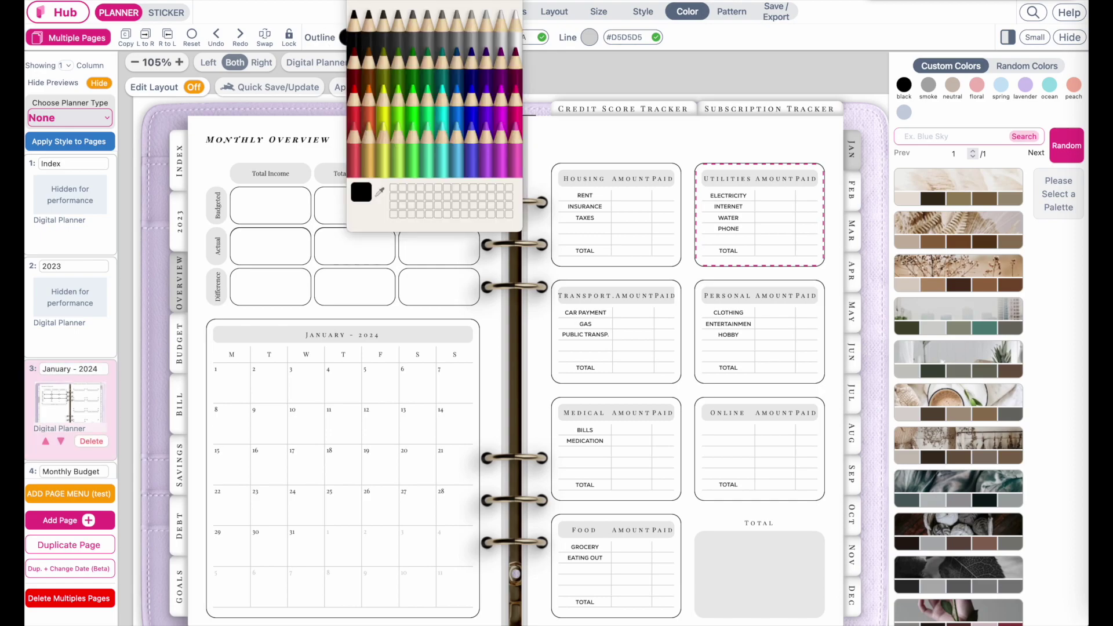
{"action": "left_click", "coordinate": [366, 261]}
{"action": "left_click", "coordinate": [424, 318]}
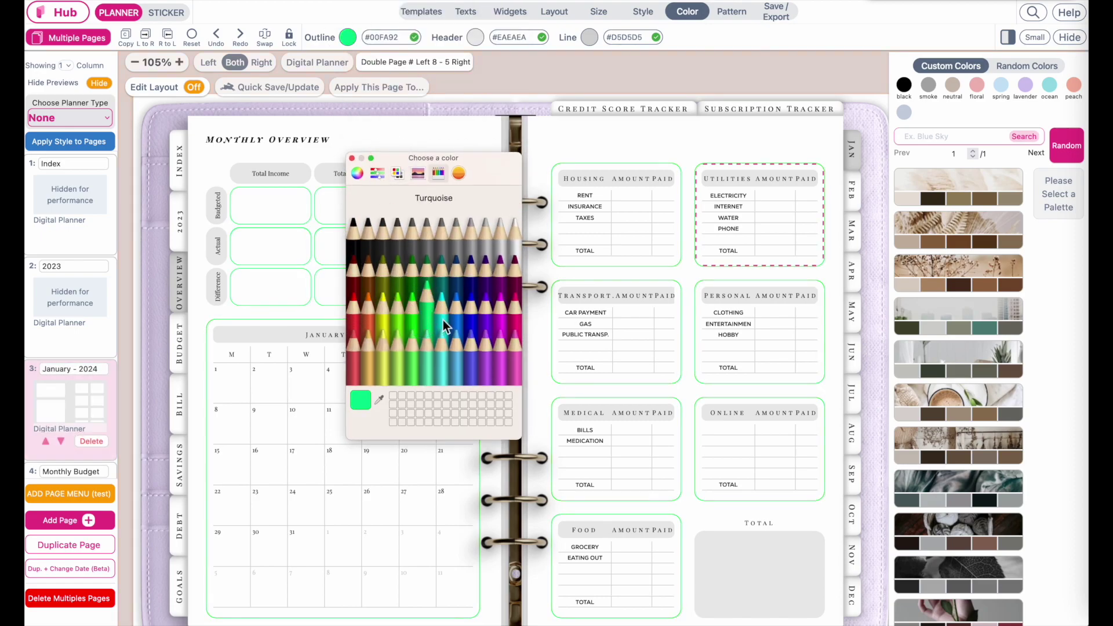
{"action": "left_click", "coordinate": [470, 316]}
{"action": "left_click", "coordinate": [456, 353]}
{"action": "left_click", "coordinate": [426, 354]}
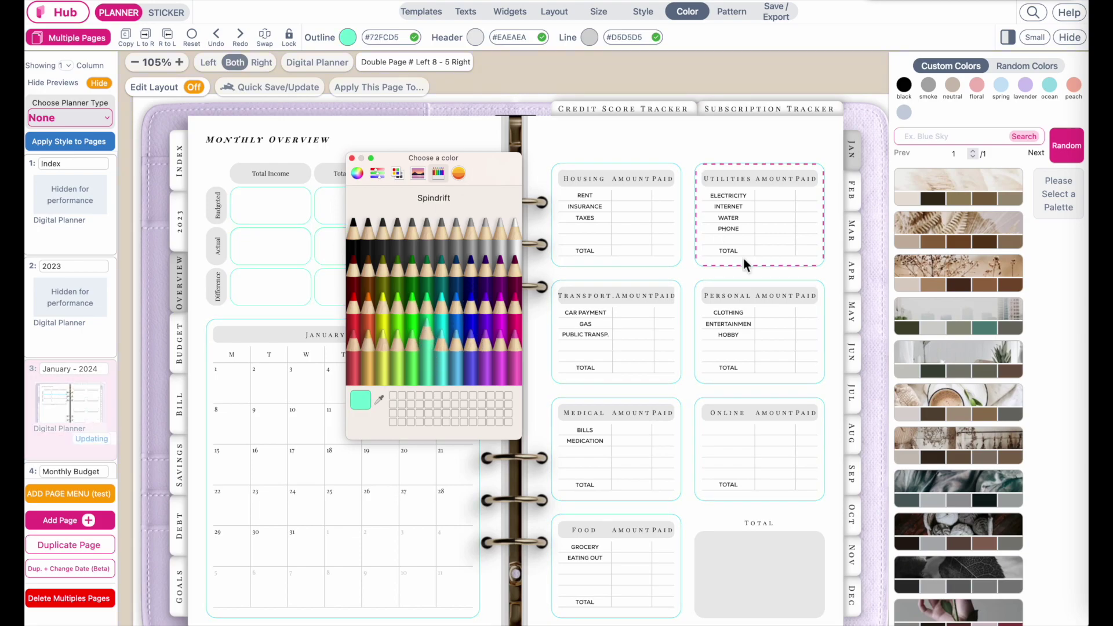
{"action": "left_click", "coordinate": [466, 303]}
{"action": "left_click", "coordinate": [399, 271]}
{"action": "left_click", "coordinate": [359, 241]}
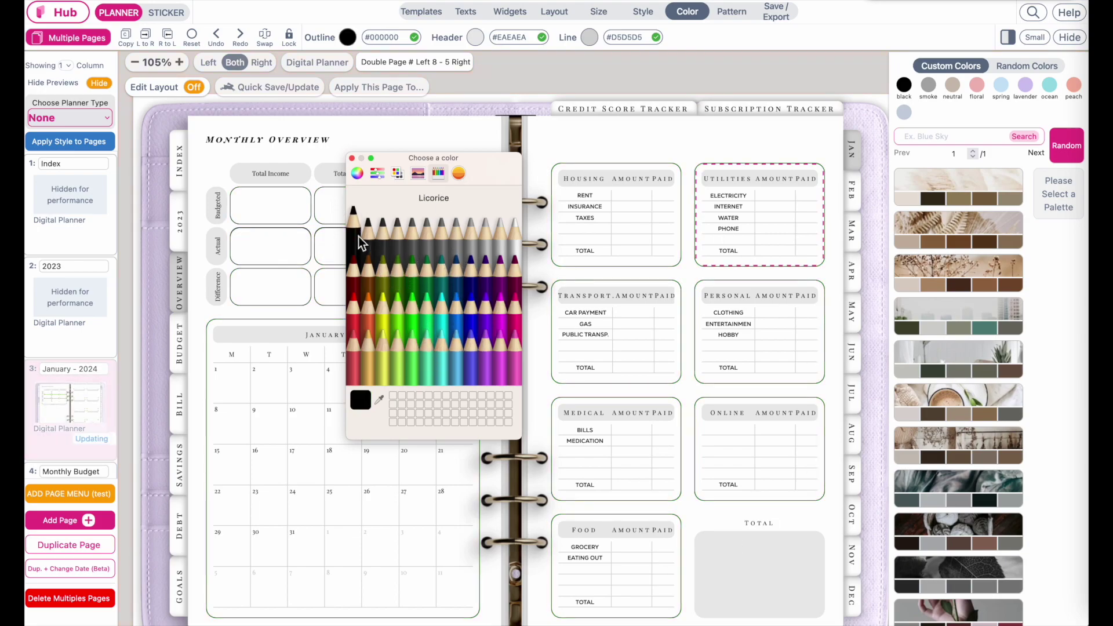
{"action": "left_click", "coordinate": [470, 241]}
{"action": "left_click", "coordinate": [457, 243]}
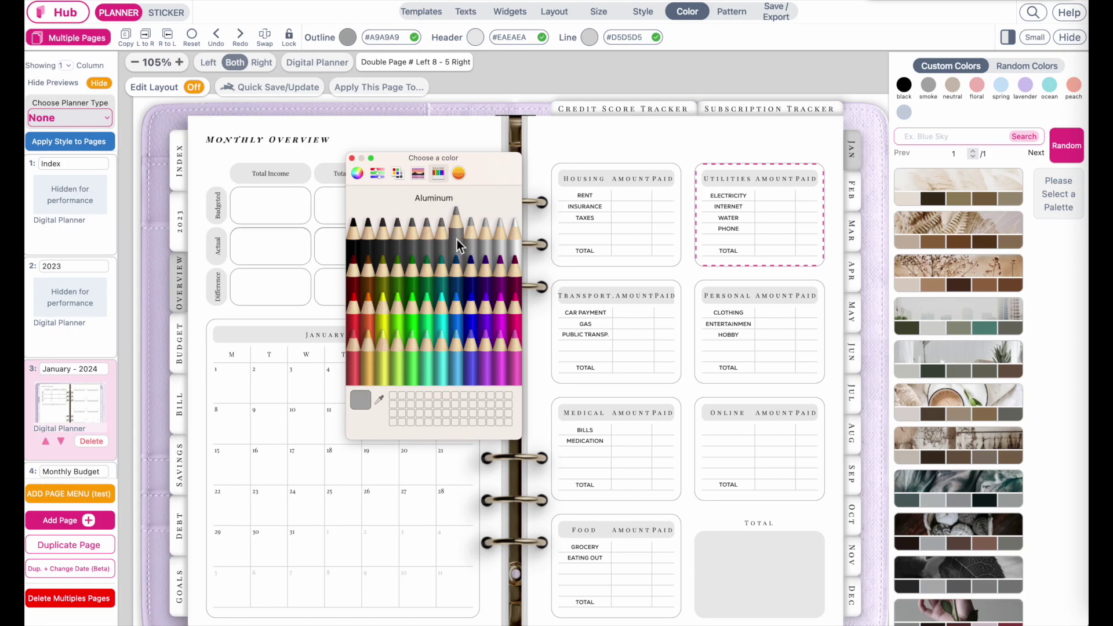
{"action": "left_click", "coordinate": [352, 158]}
Try teal, lime, green and yellow as the widgets' header color, and settle on lavender #E2DDED sampled from the planner cover with the eyedropper
{"action": "left_click", "coordinate": [474, 36]}
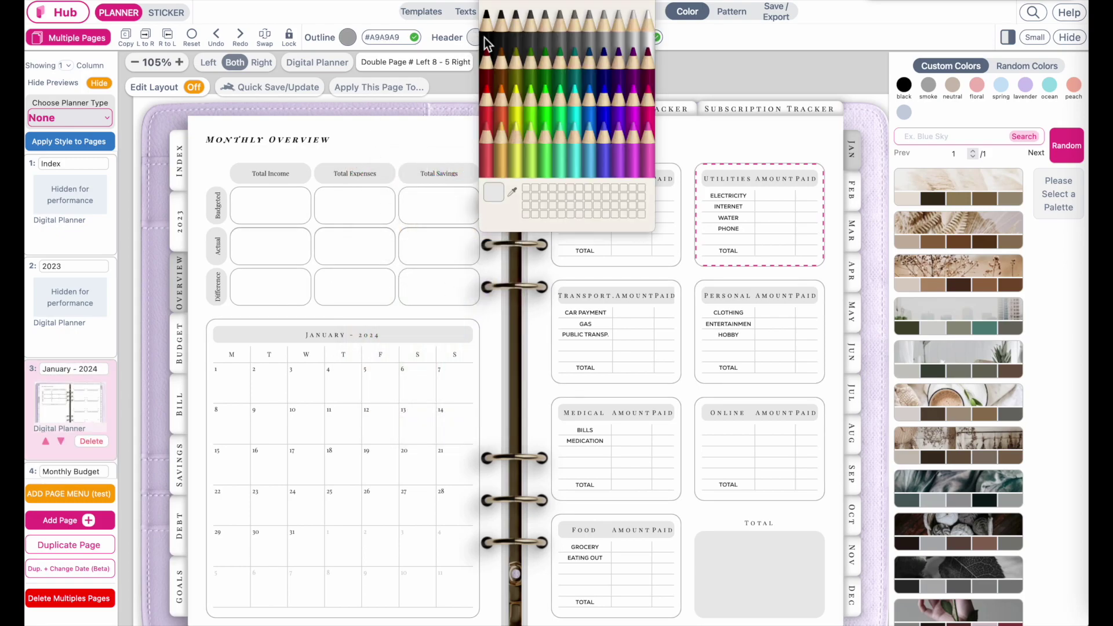
{"action": "left_click", "coordinate": [486, 322]}
{"action": "left_click", "coordinate": [429, 354]}
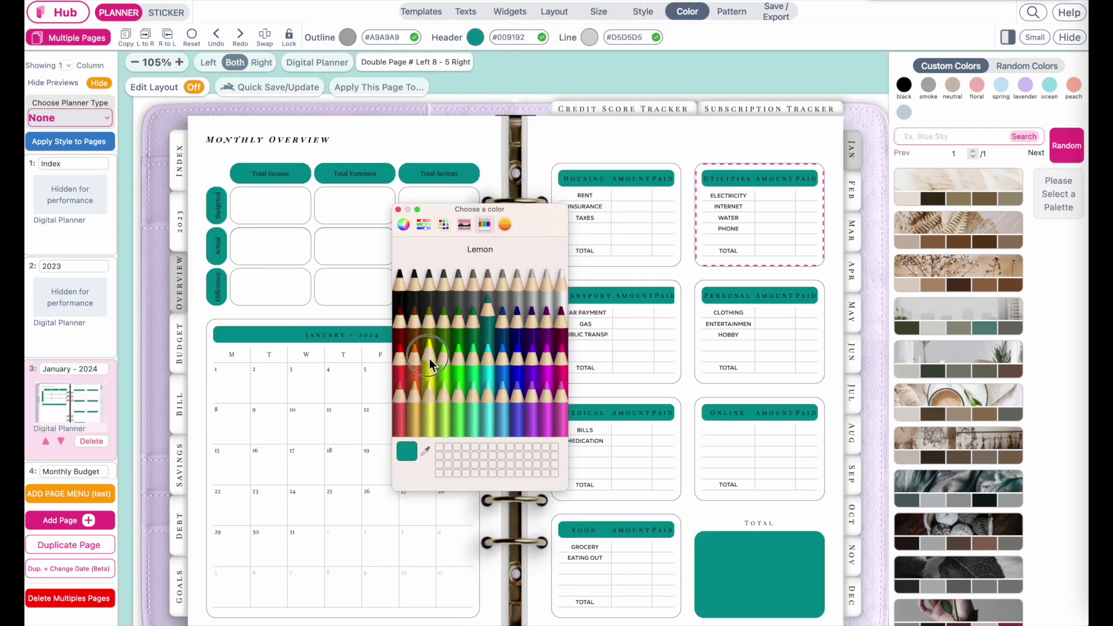
{"action": "left_click", "coordinate": [460, 388]}
{"action": "left_click", "coordinate": [515, 355]}
{"action": "left_click", "coordinate": [441, 358]}
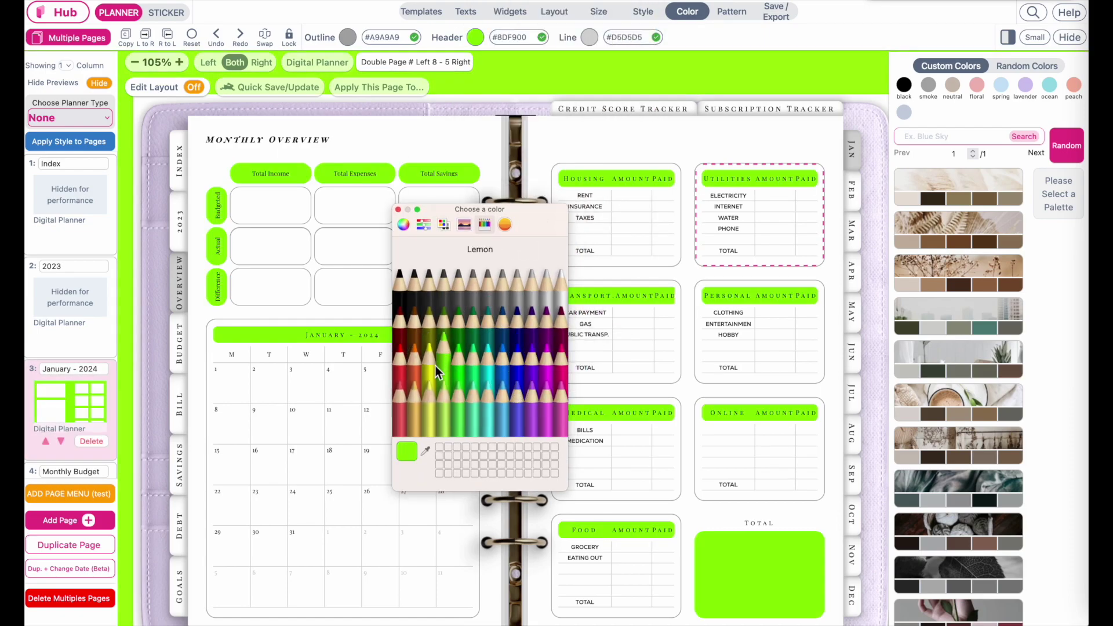
{"action": "left_click", "coordinate": [476, 367]}
{"action": "left_click", "coordinate": [502, 353]}
{"action": "left_click", "coordinate": [464, 339]}
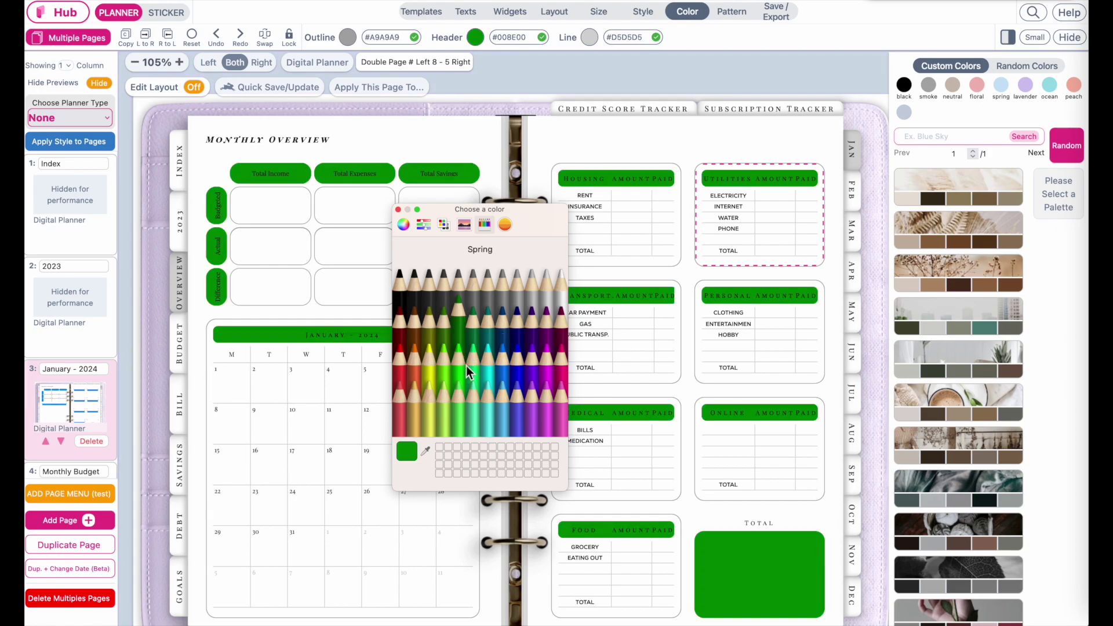
{"action": "mouse_move", "coordinate": [442, 365]}
{"action": "left_mouse_down"}
{"action": "mouse_move", "coordinate": [429, 336]}
{"action": "mouse_move", "coordinate": [439, 377]}
{"action": "mouse_move", "coordinate": [430, 378]}
{"action": "left_mouse_up"}
{"action": "left_click", "coordinate": [403, 224]}
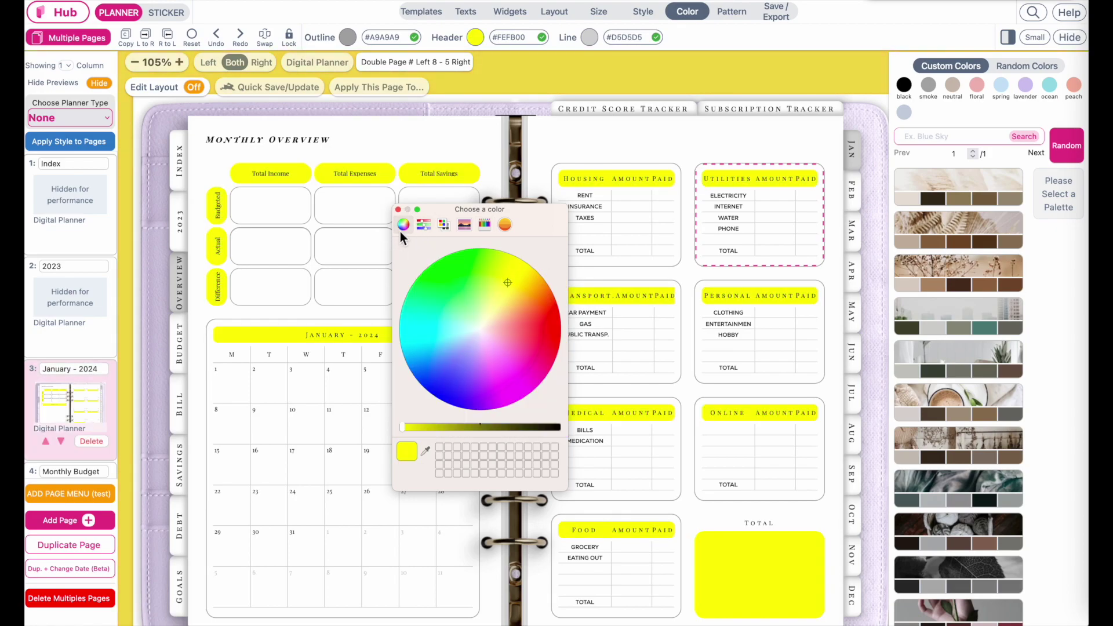
{"action": "left_click", "coordinate": [425, 450]}
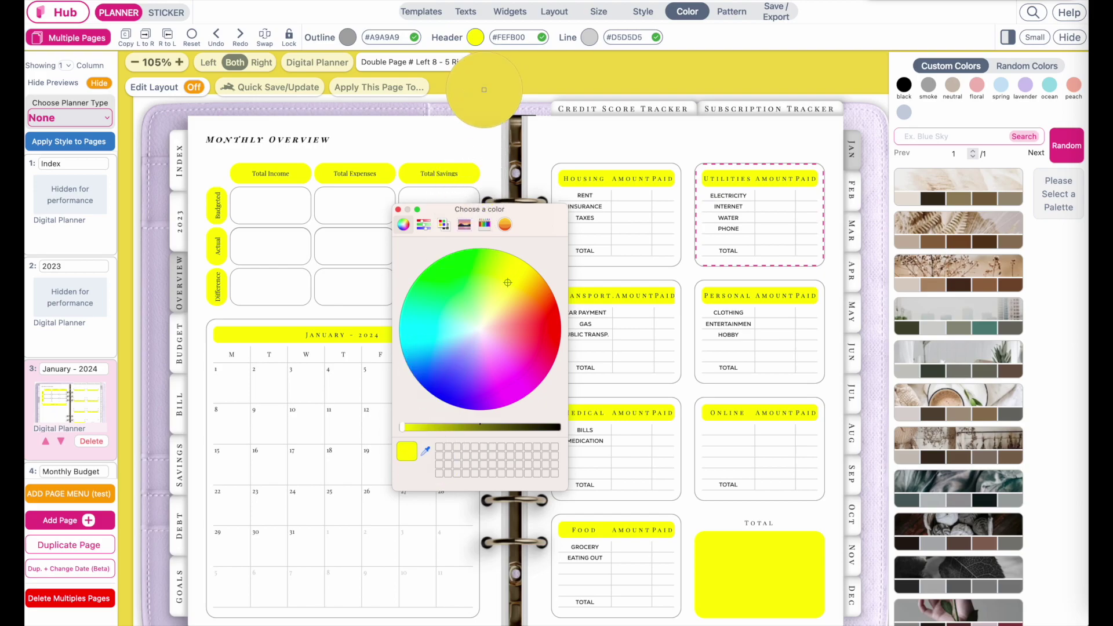
{"action": "left_click", "coordinate": [481, 113]}
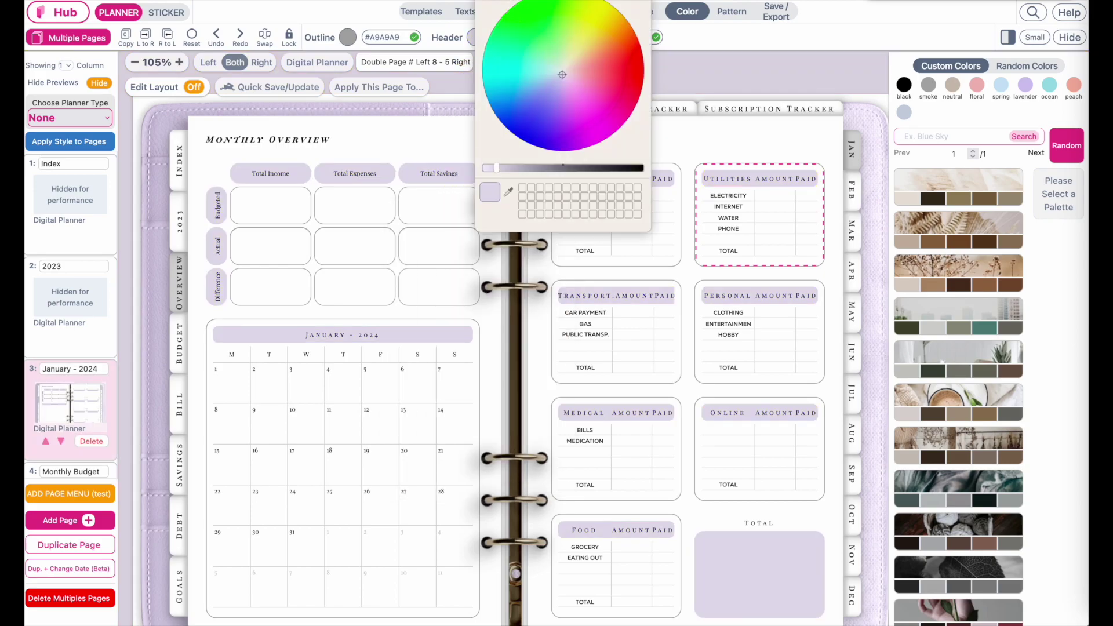
{"action": "left_click", "coordinate": [478, 46]}
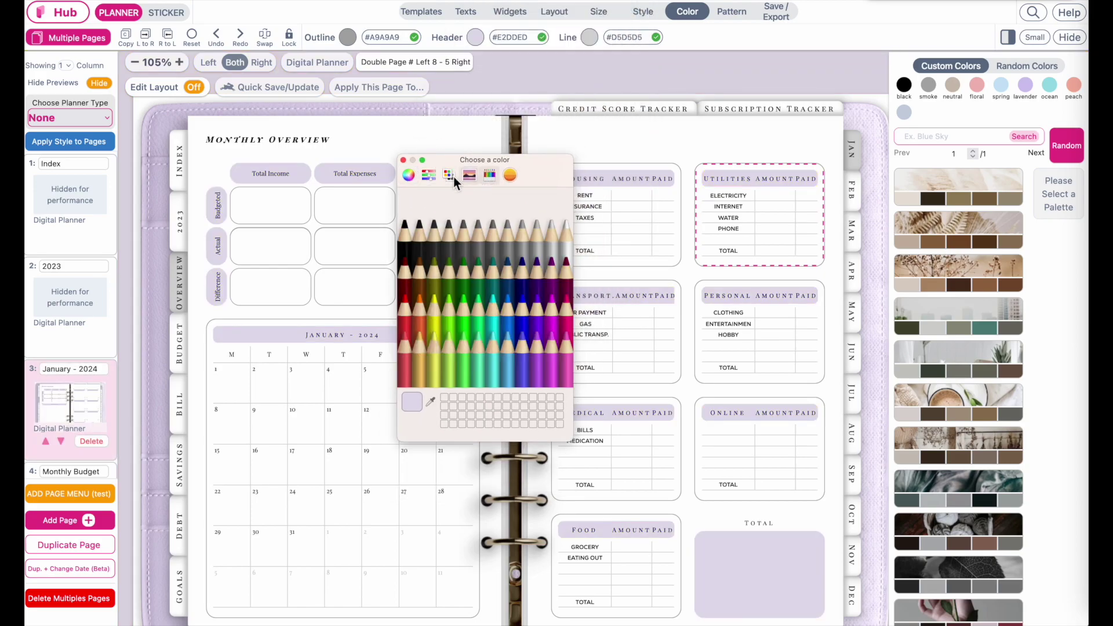
{"action": "left_click", "coordinate": [409, 176]}
{"action": "left_click", "coordinate": [430, 402]}
{"action": "left_click", "coordinate": [413, 414]}
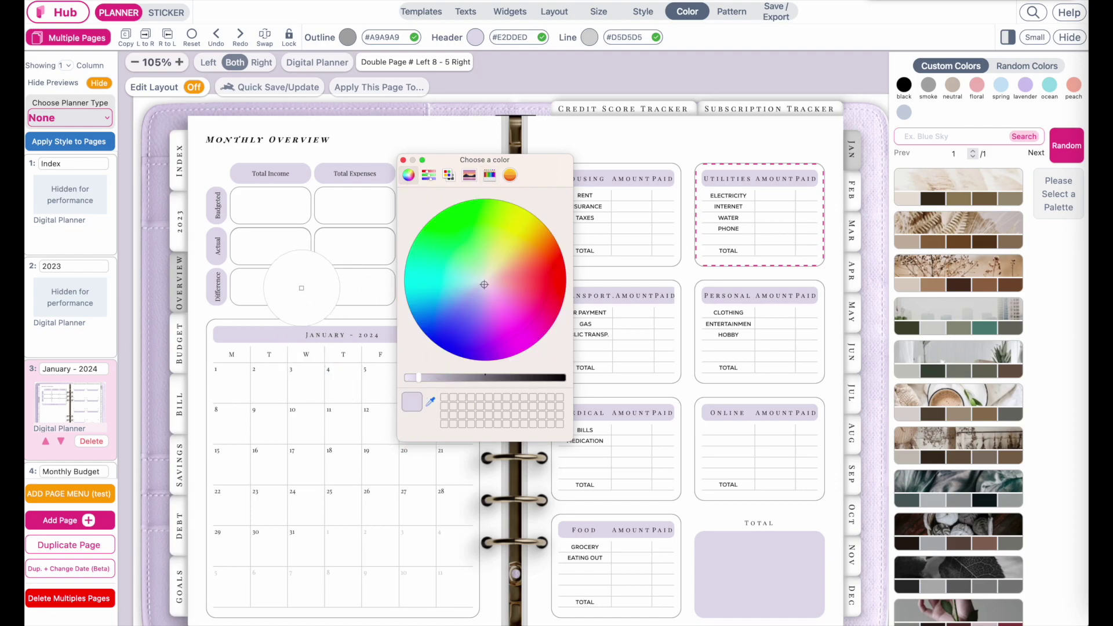
{"action": "mouse_move", "coordinate": [446, 162]}
{"action": "left_mouse_down"}
{"action": "mouse_move", "coordinate": [411, 217]}
{"action": "mouse_move", "coordinate": [526, 231]}
{"action": "mouse_move", "coordinate": [497, 118]}
{"action": "mouse_move", "coordinate": [470, 137]}
{"action": "mouse_move", "coordinate": [470, 180]}
{"action": "mouse_move", "coordinate": [459, 148]}
{"action": "left_mouse_up"}
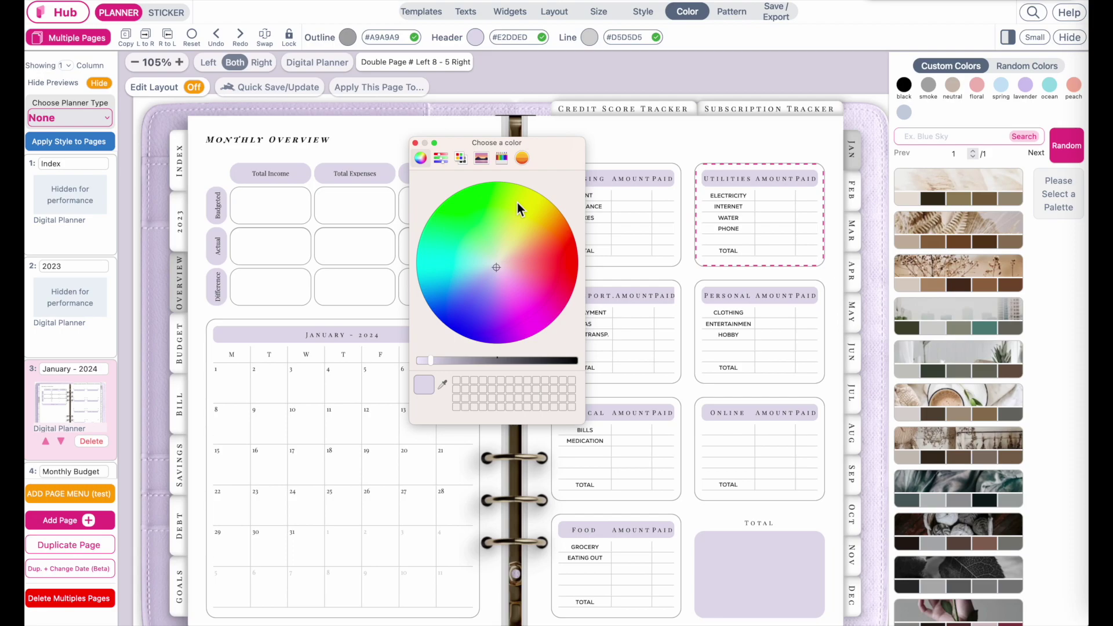
{"action": "left_click_drag", "start_coordinate": [560, 145], "coordinate": [529, 183]}
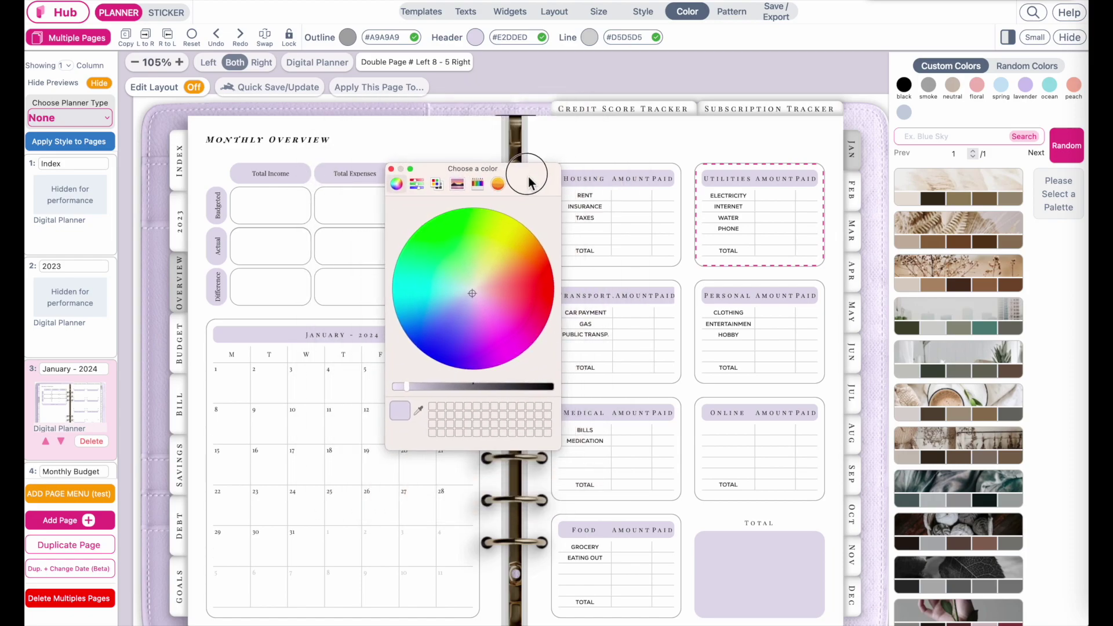
{"action": "left_click", "coordinate": [391, 168]}
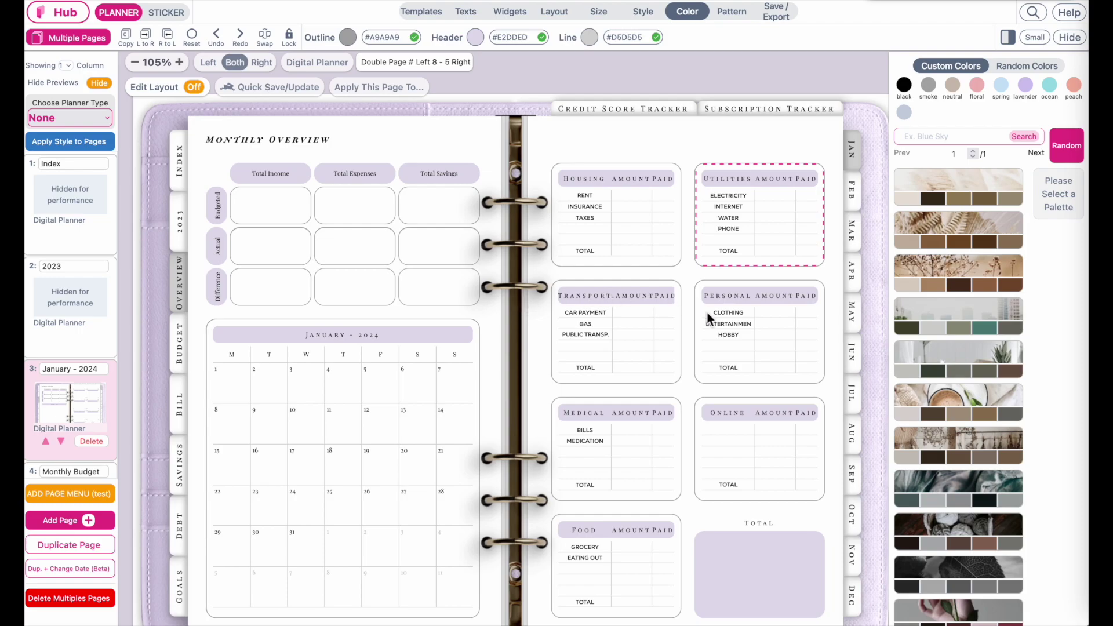
Reduce the size of the h2 texts to 8
{"action": "left_click", "coordinate": [465, 12]}
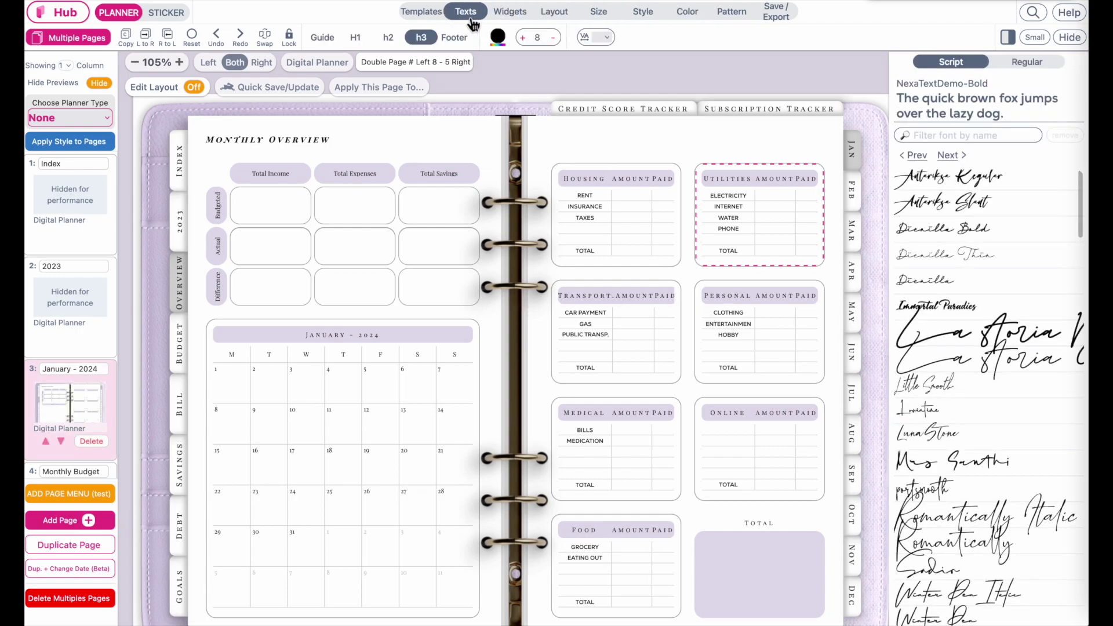
{"action": "left_click", "coordinate": [387, 37]}
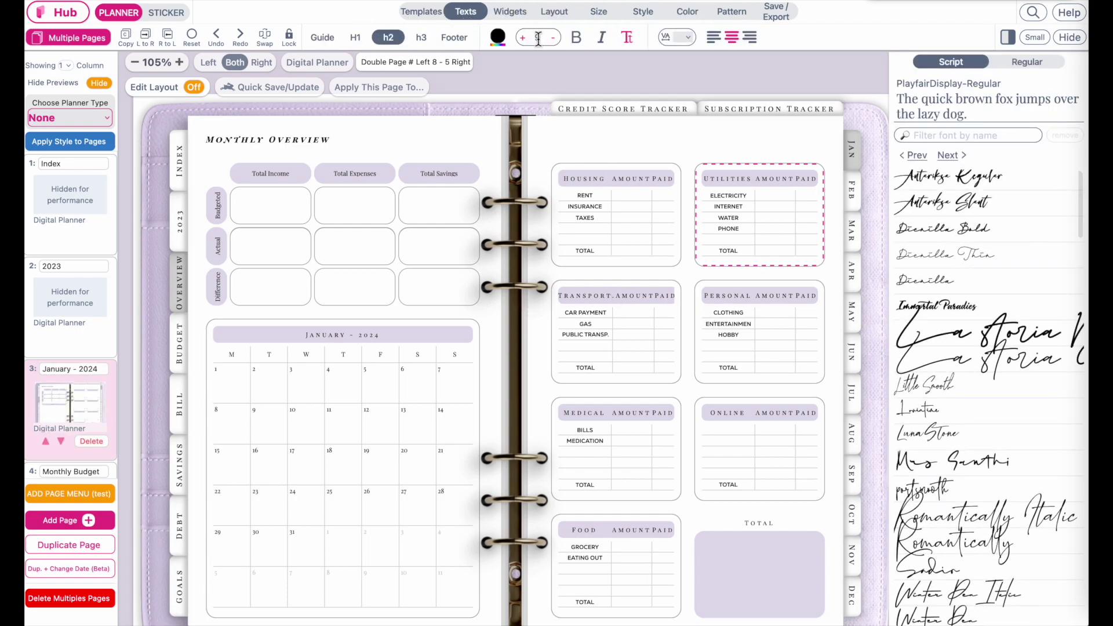
{"action": "left_click", "coordinate": [559, 42]}
{"action": "left_click", "coordinate": [559, 43]}
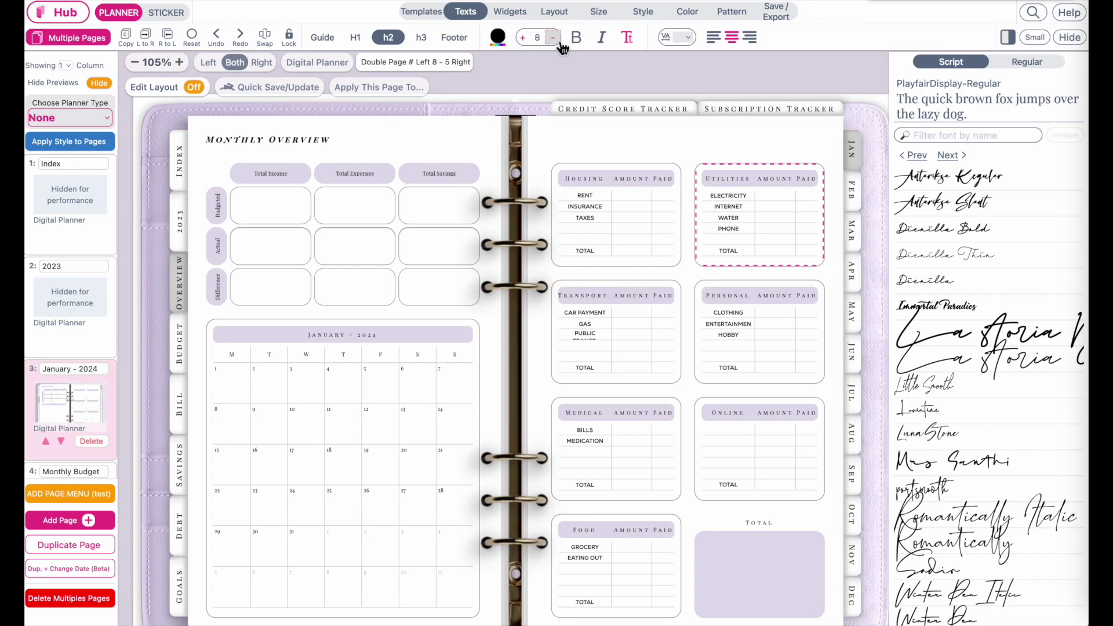
{"action": "left_click", "coordinate": [524, 40]}
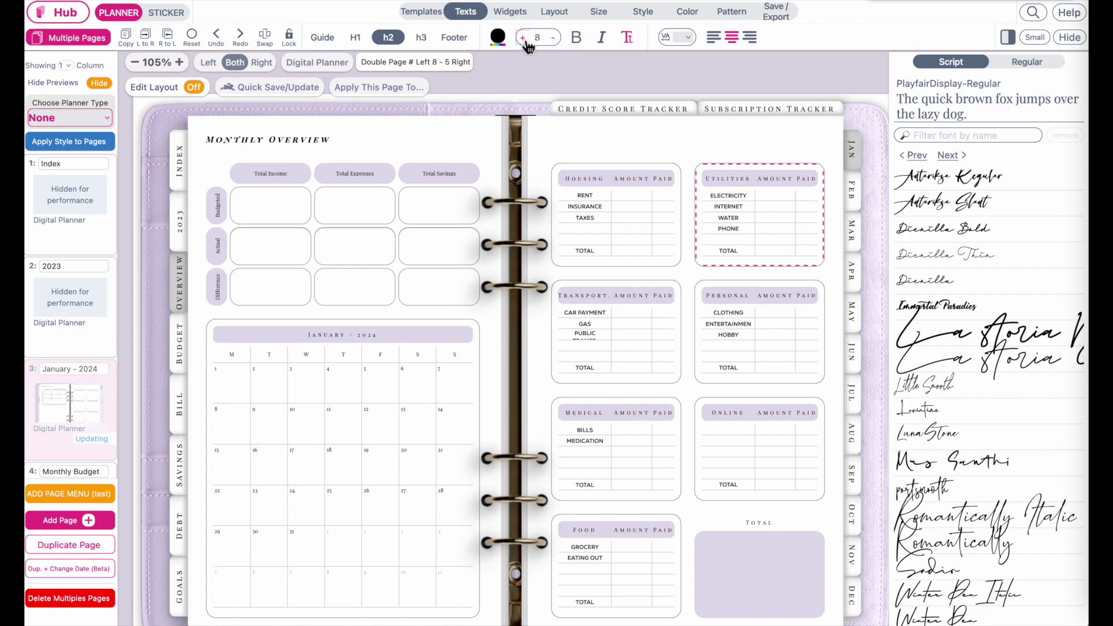
Reduce the size of the h3 texts to 7 and deselect the selected widget
{"action": "left_click", "coordinate": [421, 37]}
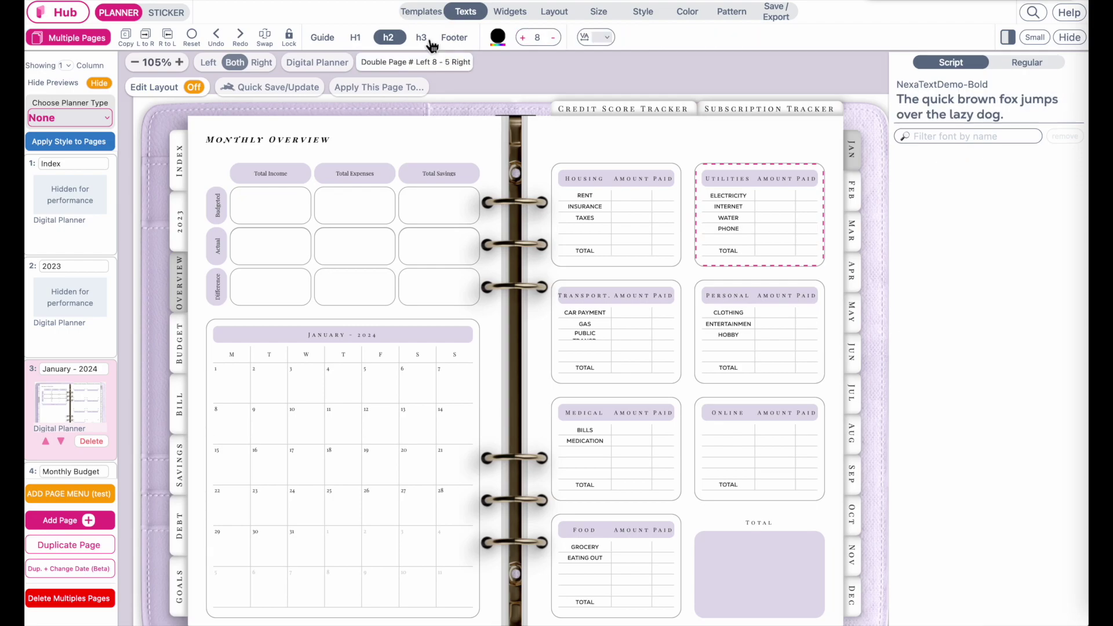
{"action": "left_click", "coordinate": [554, 41]}
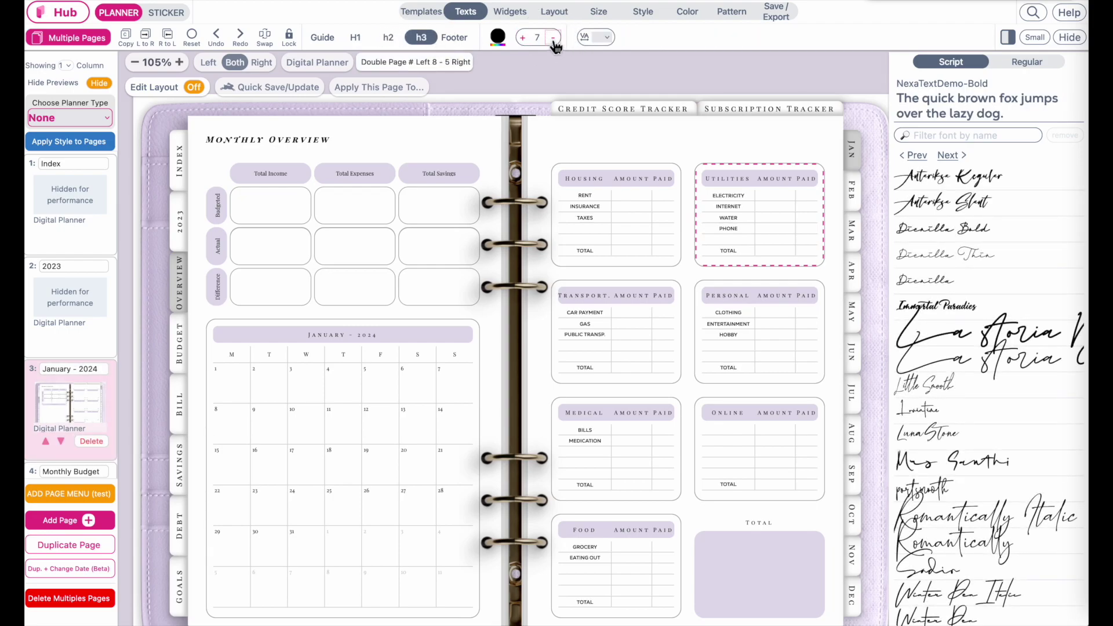
{"action": "left_click", "coordinate": [671, 296]}
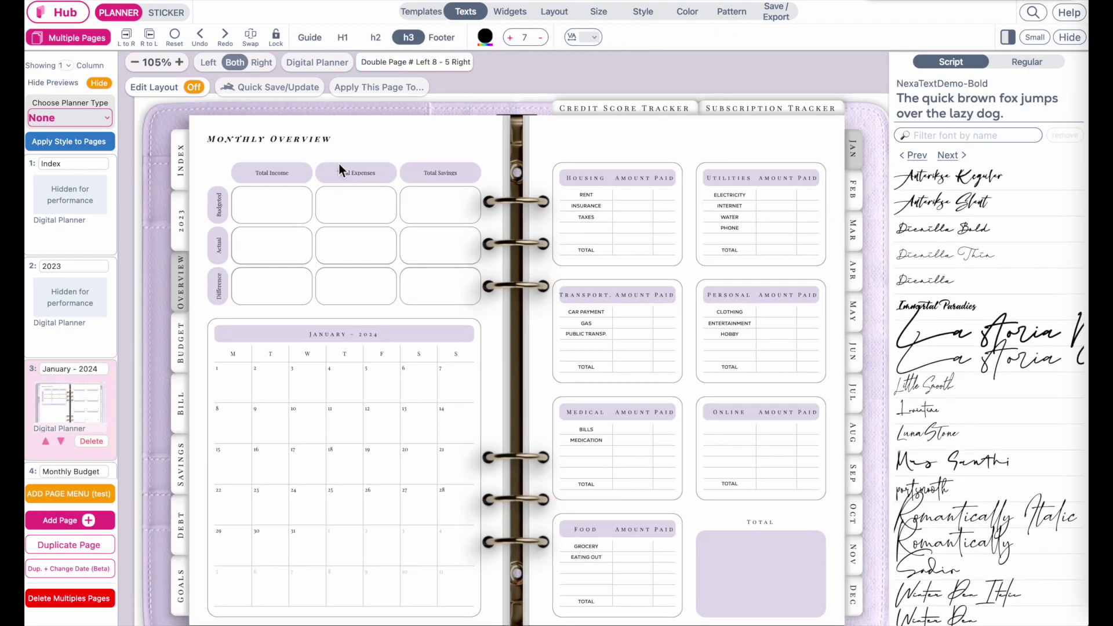
{"action": "left_click", "coordinate": [234, 139]}
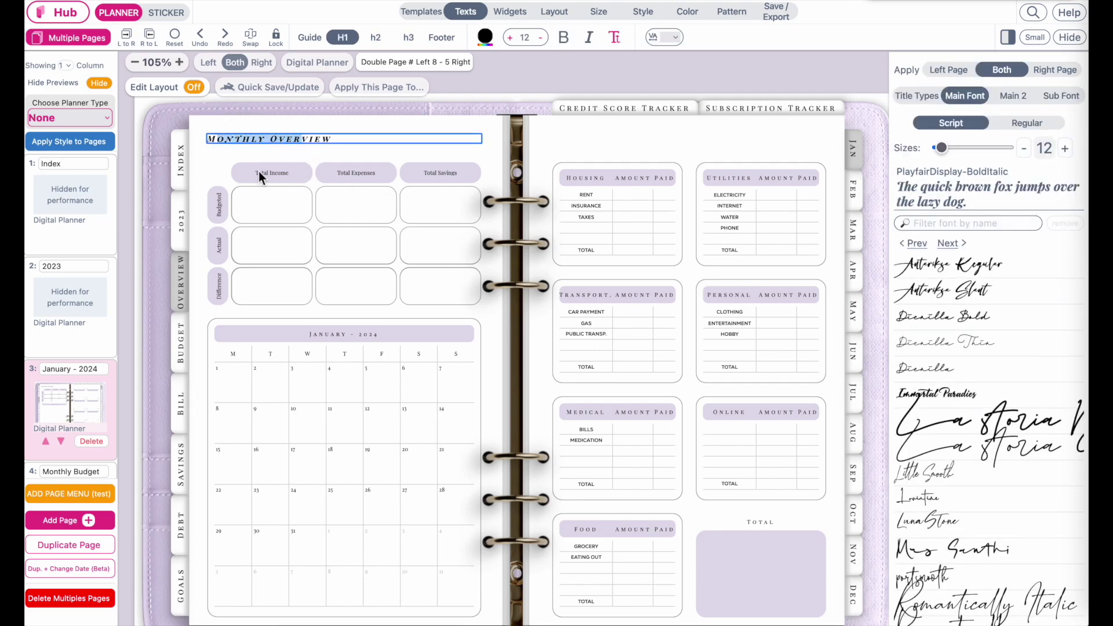
{"action": "scroll", "coordinate": [560, 328], "scroll_direction": "up", "scroll_amount": 3}
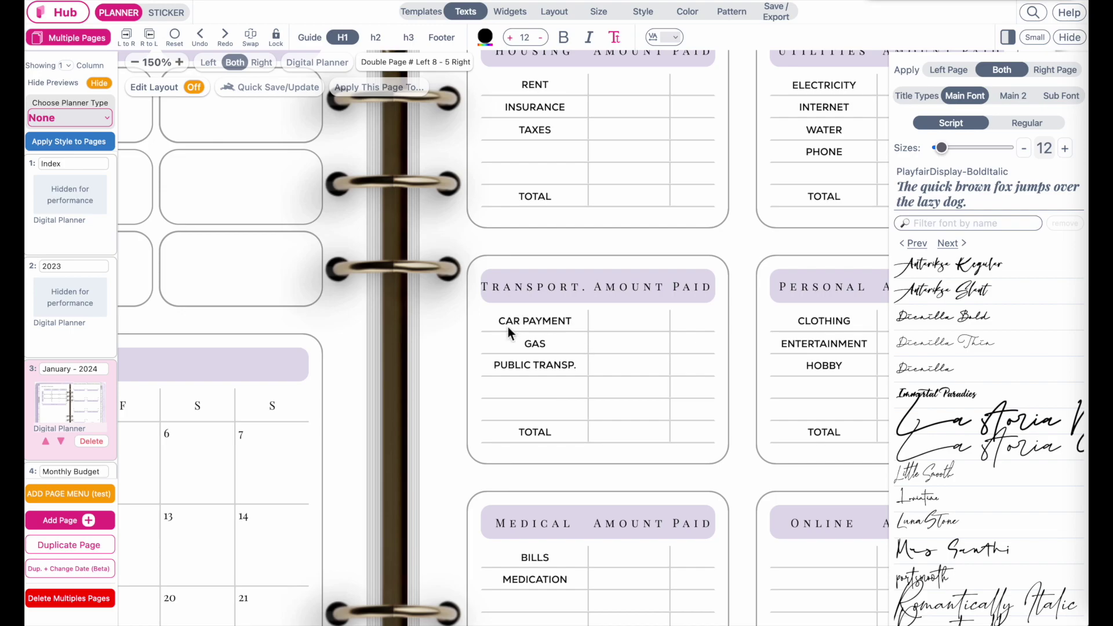
{"action": "scroll", "coordinate": [663, 352], "scroll_direction": "down", "scroll_amount": 3}
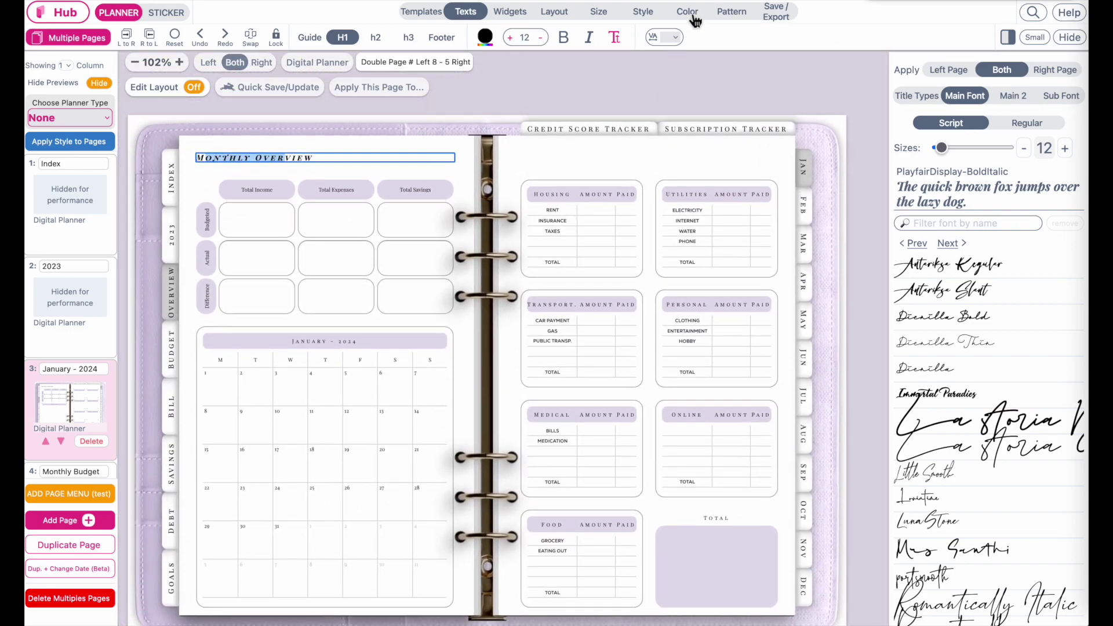
{"action": "left_click", "coordinate": [643, 11]}
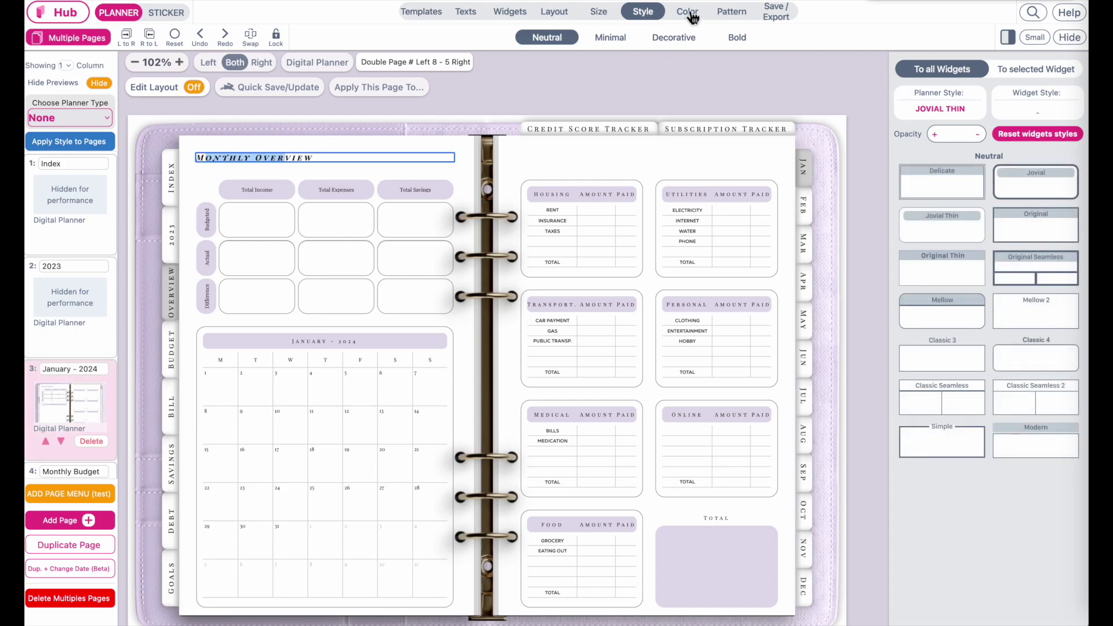
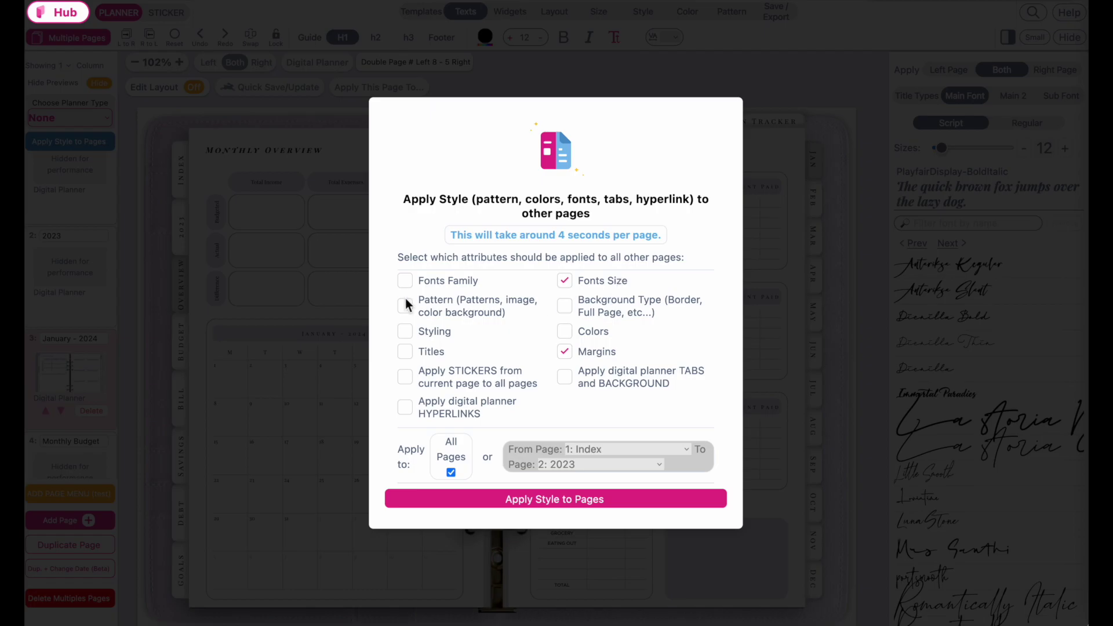
{"action": "left_click", "coordinate": [406, 282]}
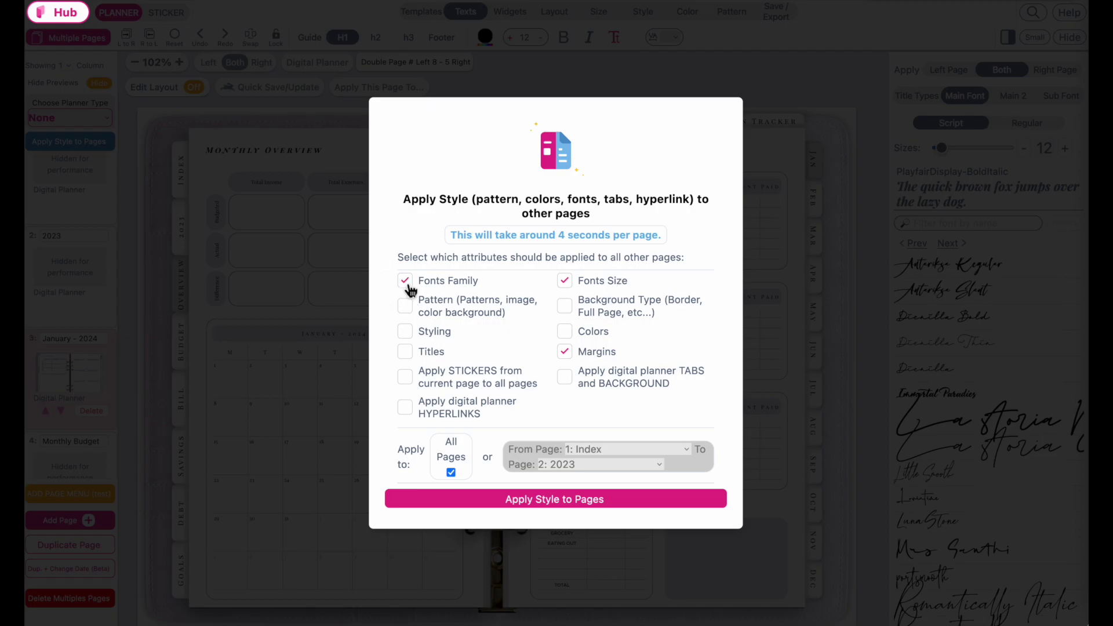
{"action": "left_click", "coordinate": [566, 332]}
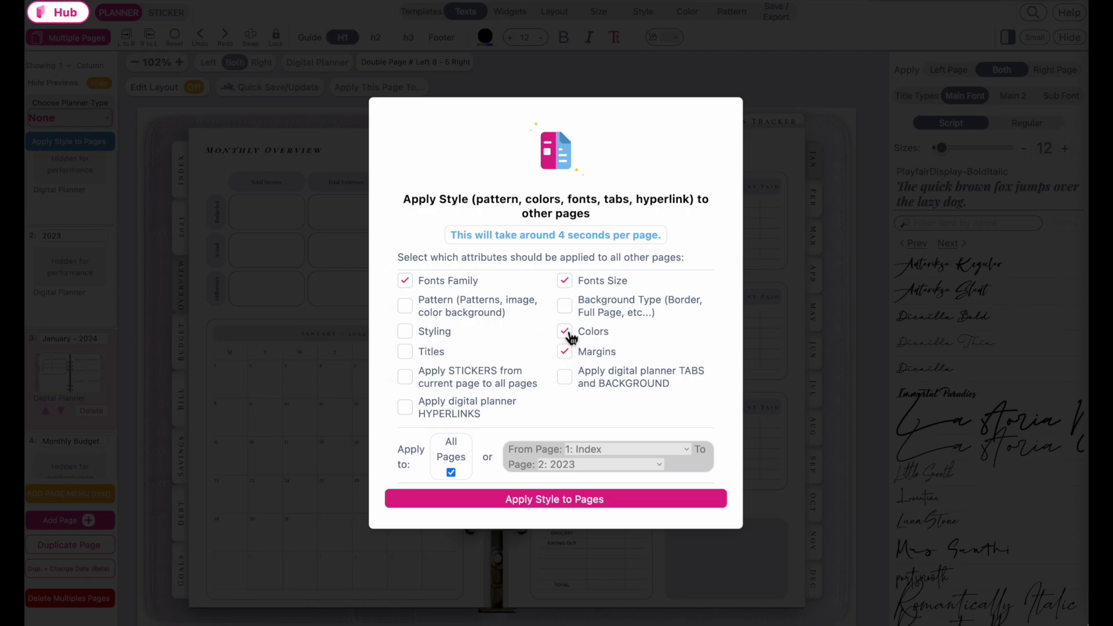
{"action": "left_click", "coordinate": [405, 331]}
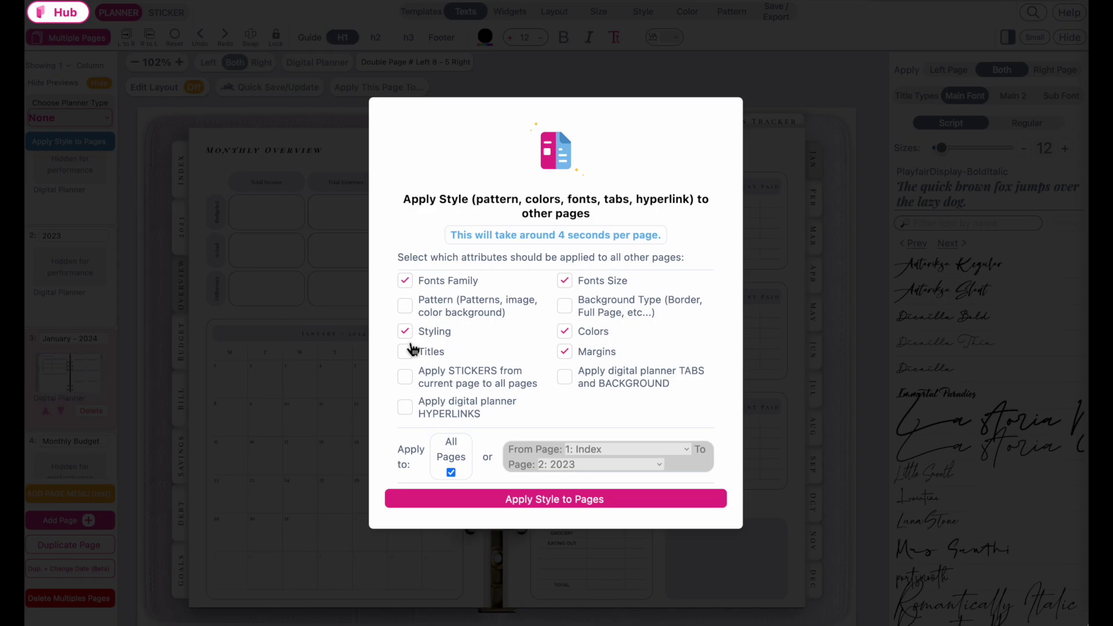
{"action": "left_click", "coordinate": [566, 378]}
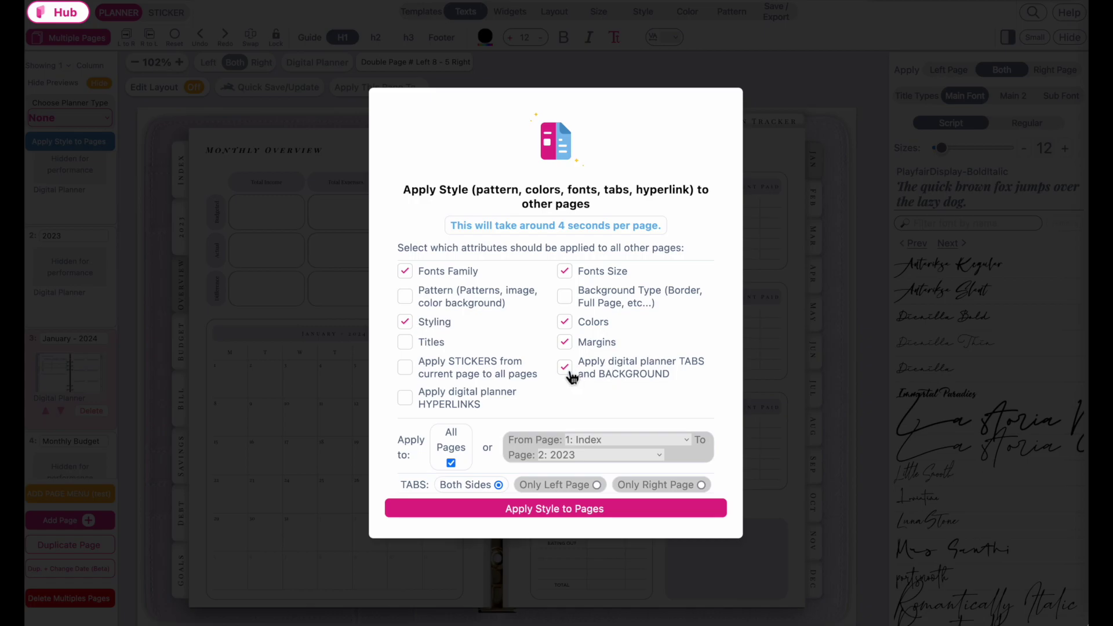
{"action": "left_click", "coordinate": [571, 373]}
{"action": "left_click", "coordinate": [572, 377]}
{"action": "left_click", "coordinate": [573, 380]}
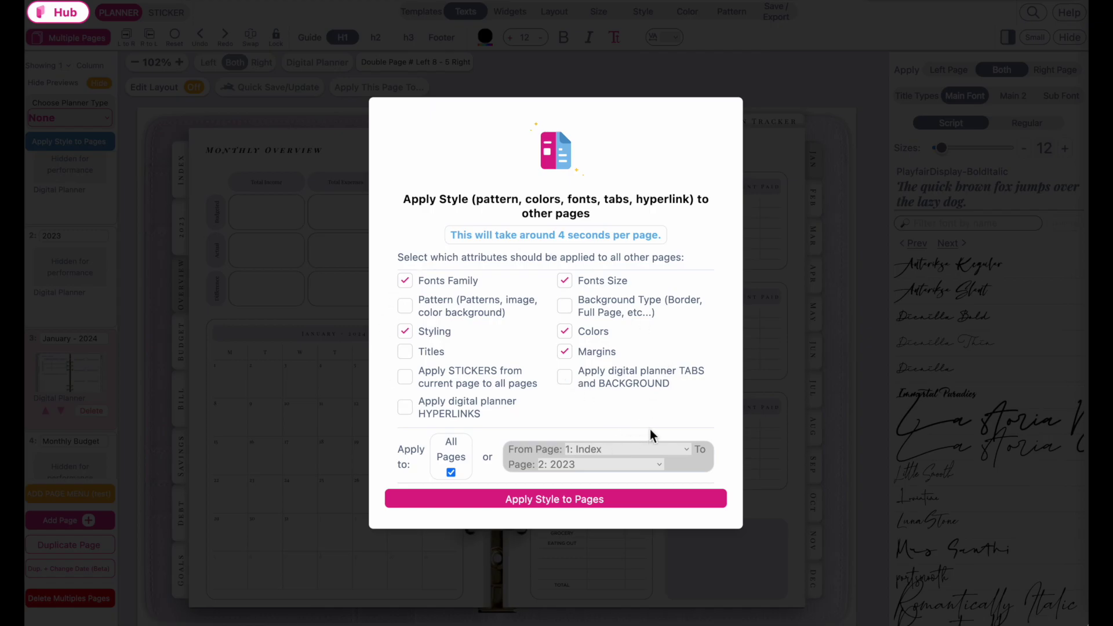
{"action": "left_click", "coordinate": [411, 311]}
{"action": "left_click", "coordinate": [567, 312]}
{"action": "left_click", "coordinate": [800, 392]}
Try a grey hearts pattern as a FULL background on the January Monthly Overview pages
{"action": "left_click", "coordinate": [731, 13]}
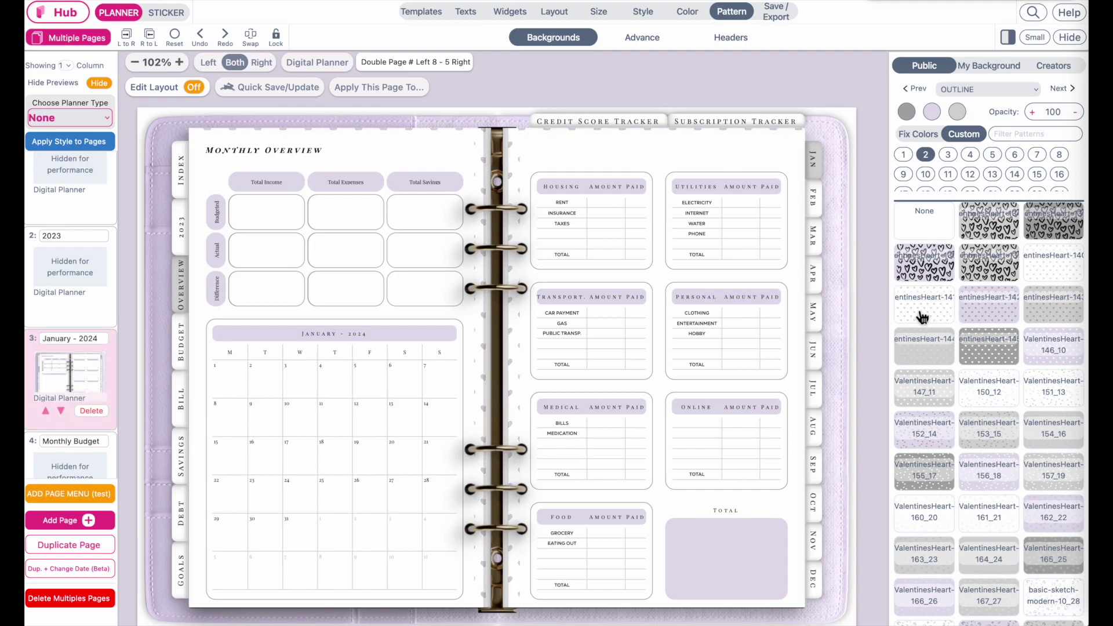
{"action": "left_click", "coordinate": [986, 88]}
{"action": "left_click", "coordinate": [983, 107]}
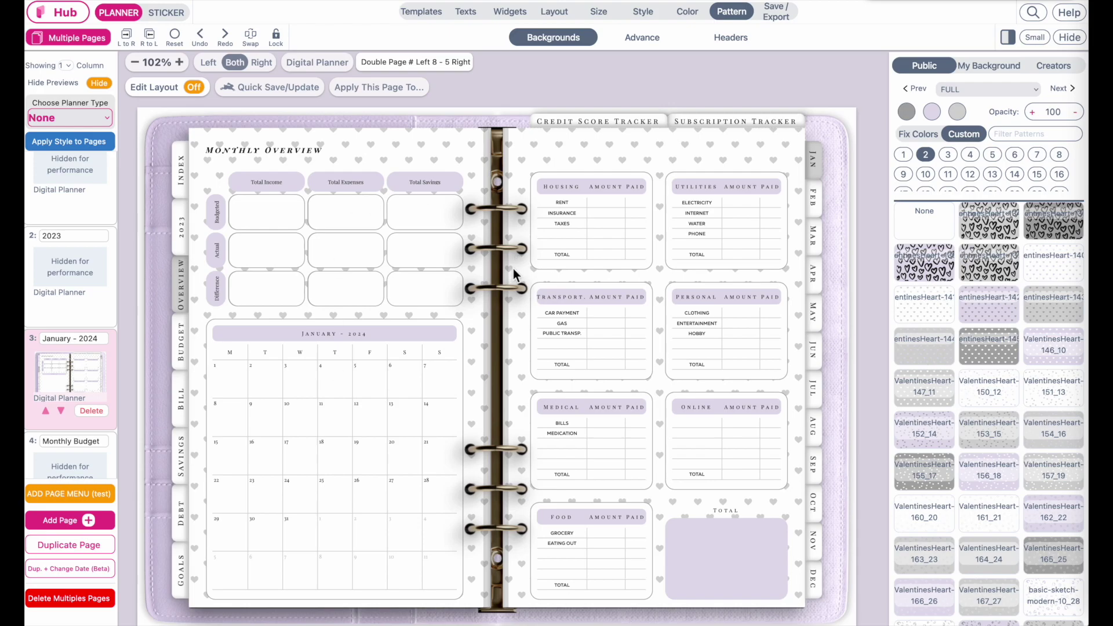
{"action": "left_click", "coordinate": [61, 141]}
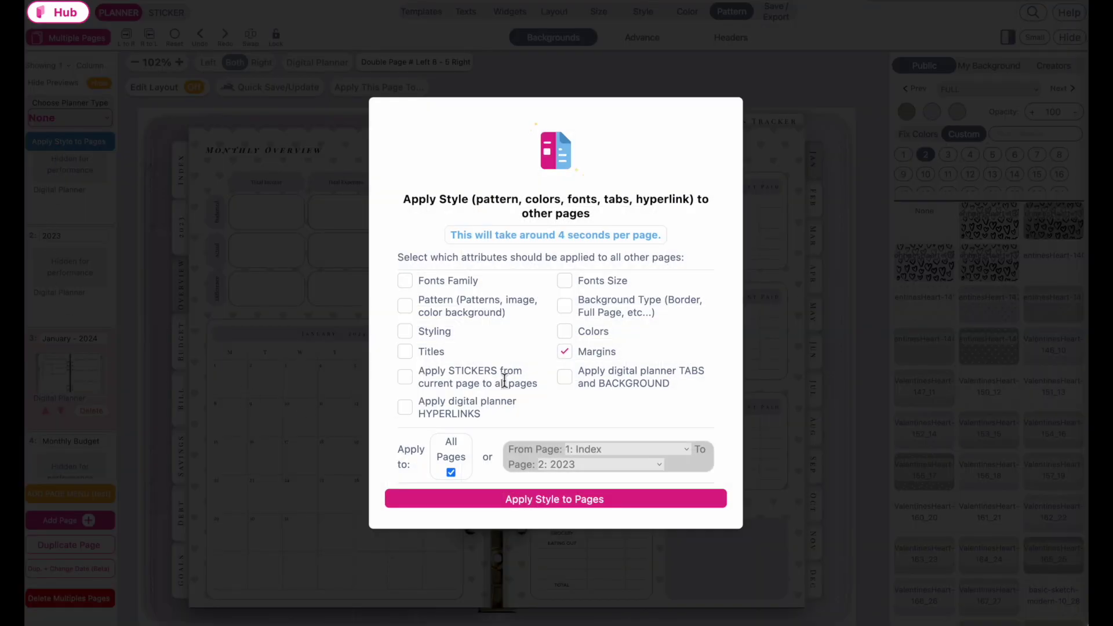
{"action": "left_click", "coordinate": [568, 310]}
{"action": "left_click", "coordinate": [405, 307]}
{"action": "left_click", "coordinate": [405, 282]}
{"action": "left_click", "coordinate": [562, 285]}
{"action": "left_click", "coordinate": [567, 334]}
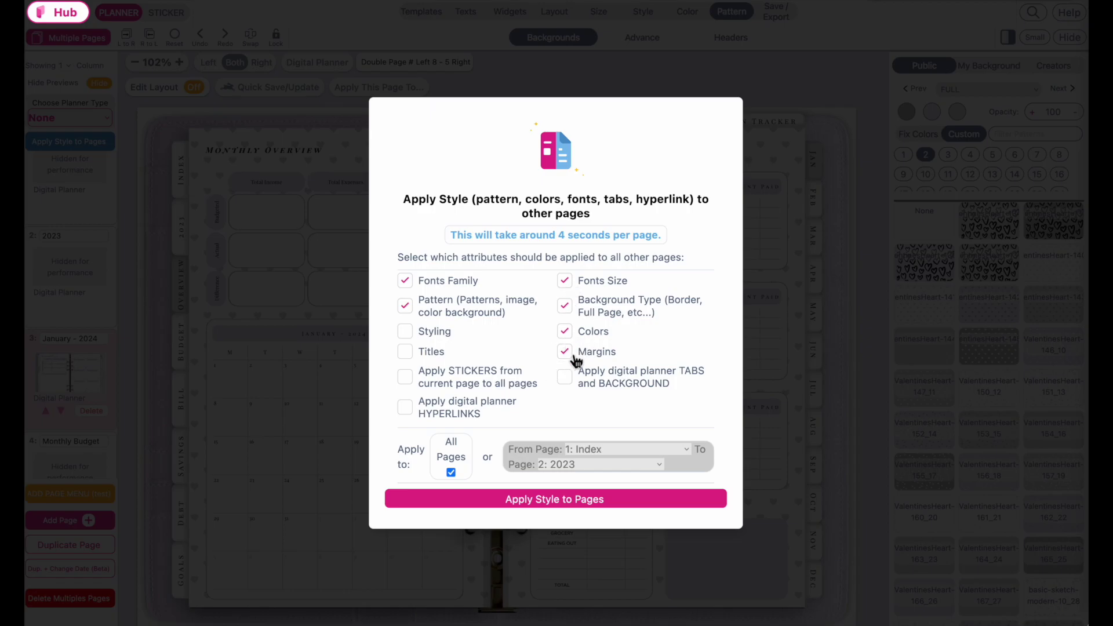
{"action": "left_click", "coordinate": [410, 334]}
{"action": "left_click", "coordinate": [280, 368]}
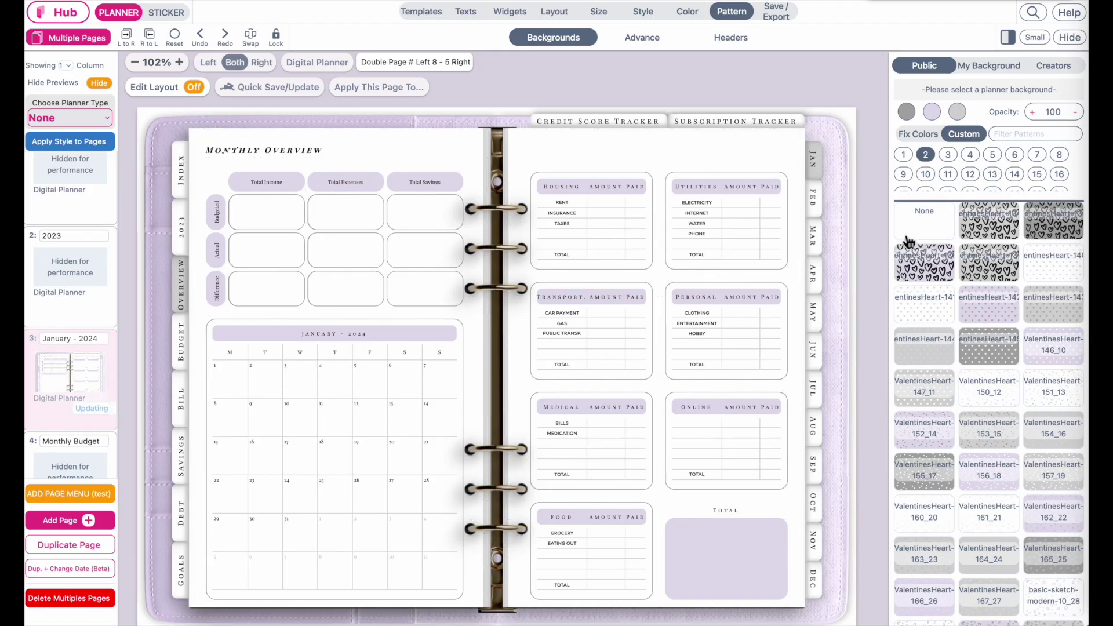
Apply the January page's Fonts Family, Fonts Size, Styling, Colors and Margins to all pages
{"action": "left_click", "coordinate": [70, 143]}
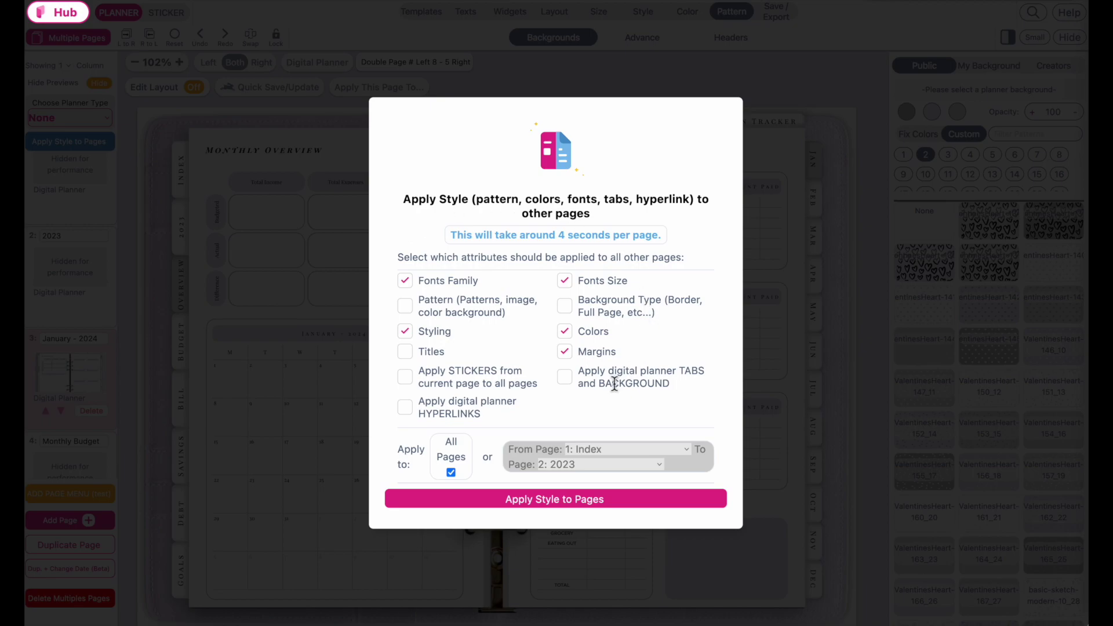
{"action": "left_click", "coordinate": [518, 500]}
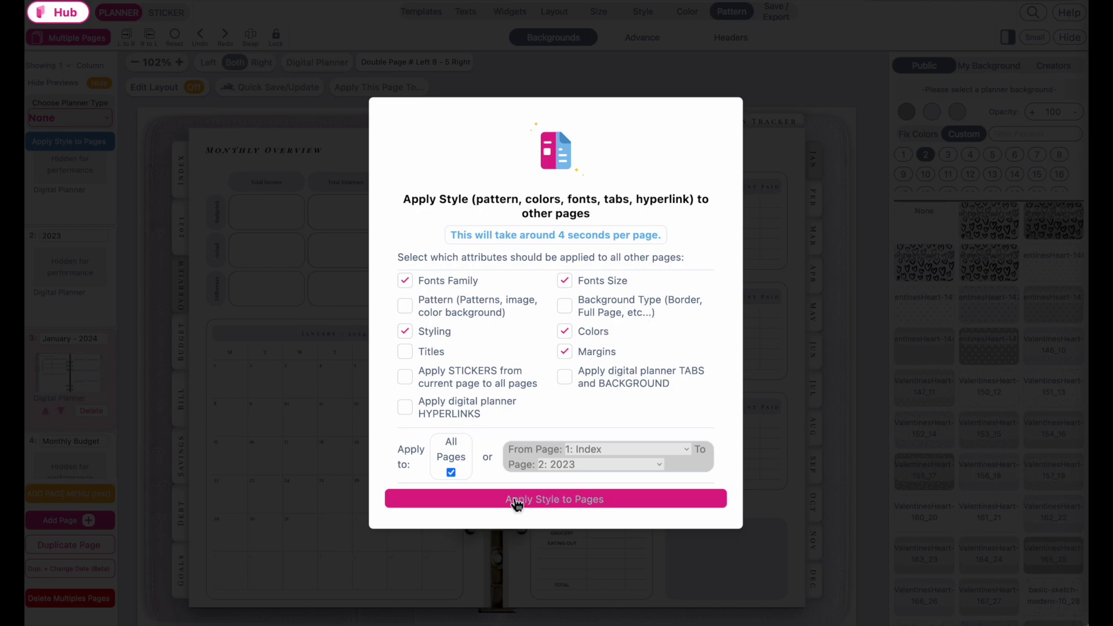
{"action": "left_click", "coordinate": [567, 506]}
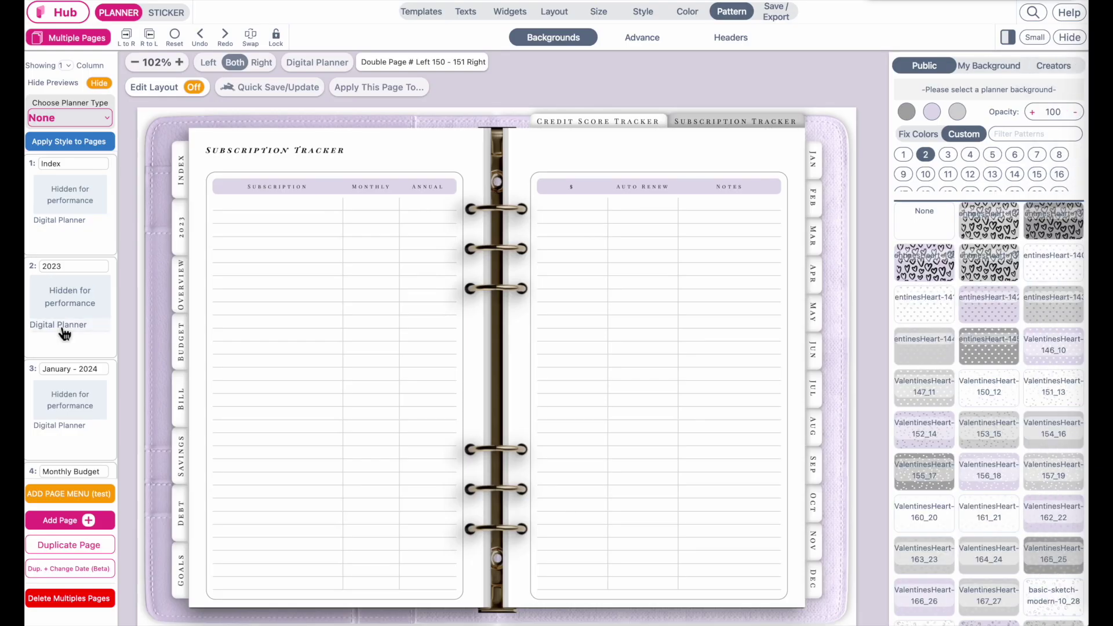
Review the styling on the January pages: Monthly Budget, Savings, Debt Payment, Goals, Bill Tracker and Monthly Overview
{"action": "scroll", "coordinate": [67, 347], "scroll_direction": "down", "scroll_amount": 3}
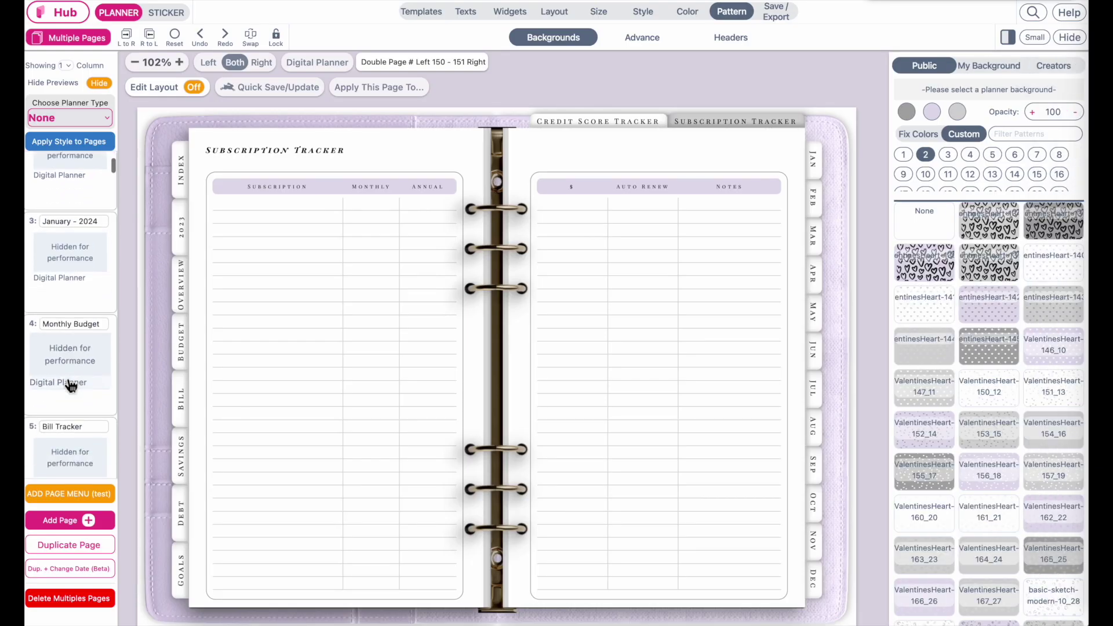
{"action": "left_click", "coordinate": [66, 349]}
{"action": "scroll", "coordinate": [65, 346], "scroll_direction": "down", "scroll_amount": 3}
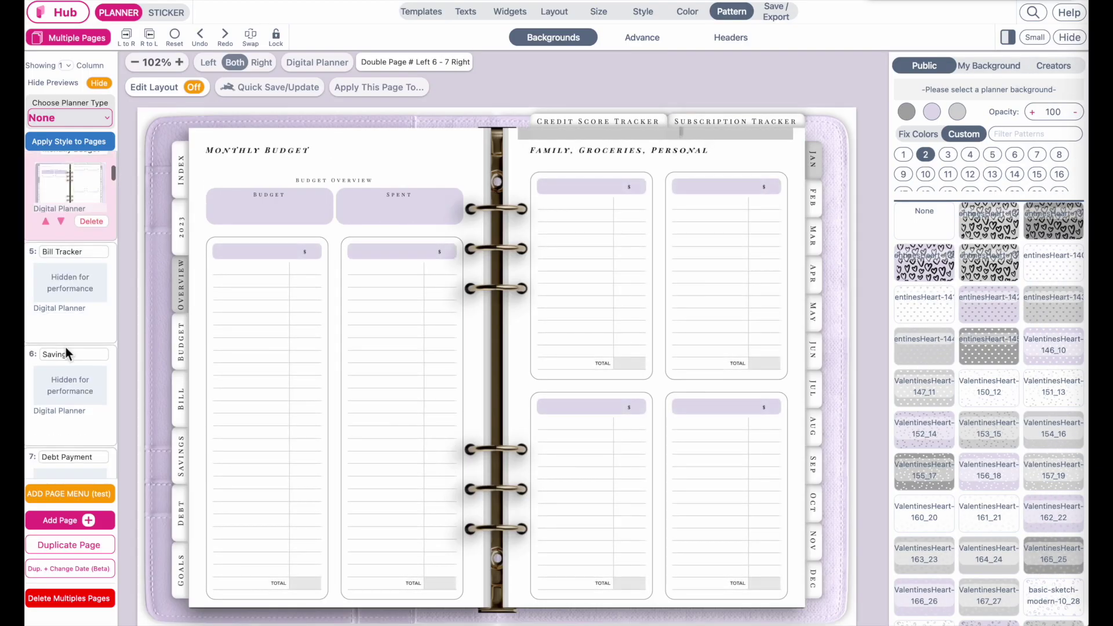
{"action": "left_click", "coordinate": [69, 396]}
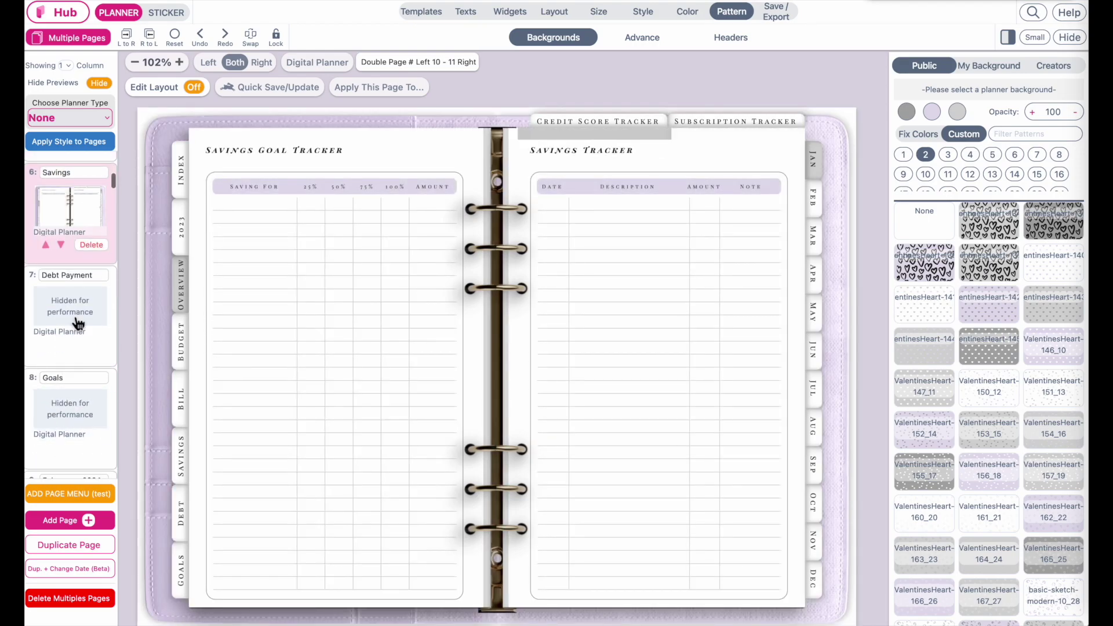
{"action": "left_click", "coordinate": [69, 313]}
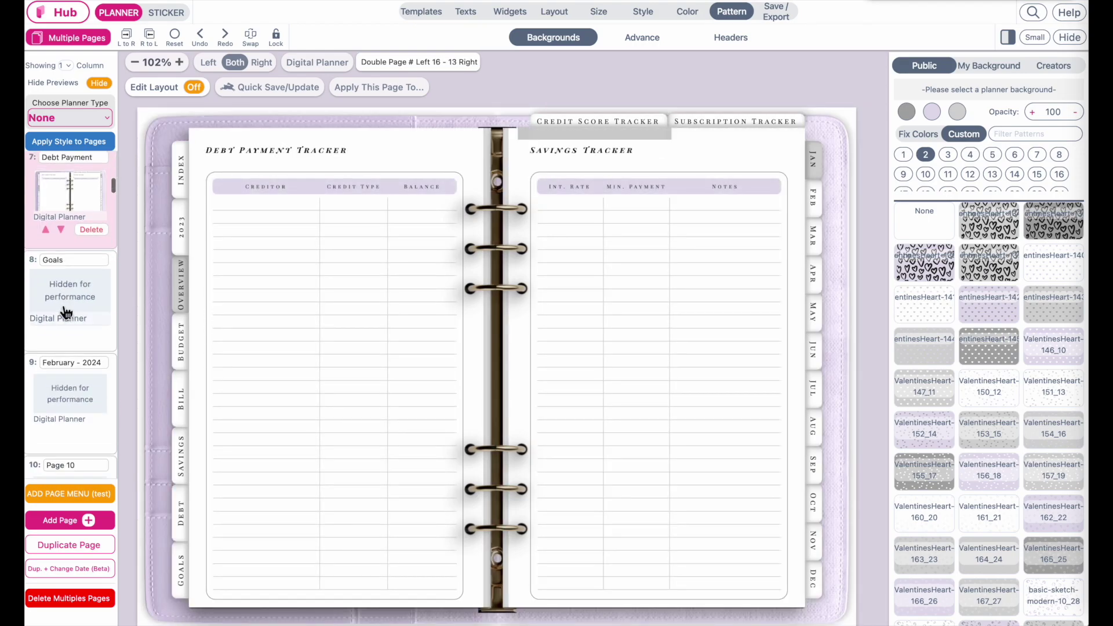
{"action": "left_click", "coordinate": [70, 301]}
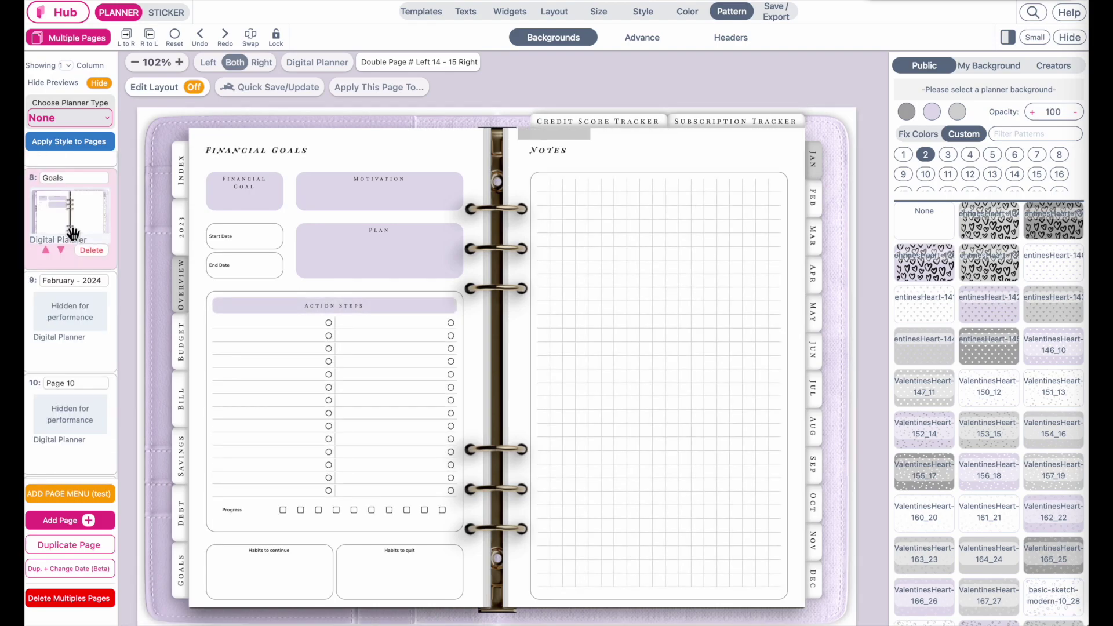
{"action": "scroll", "coordinate": [72, 232], "scroll_direction": "up", "scroll_amount": 2}
{"action": "left_click", "coordinate": [72, 216]}
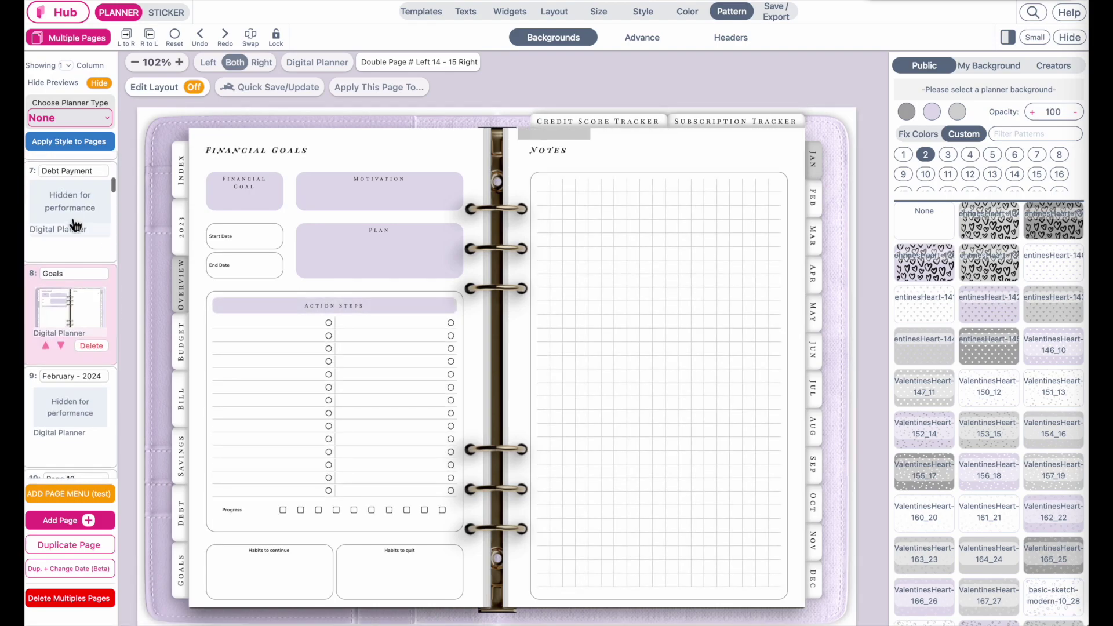
{"action": "scroll", "coordinate": [69, 261], "scroll_direction": "up", "scroll_amount": 2}
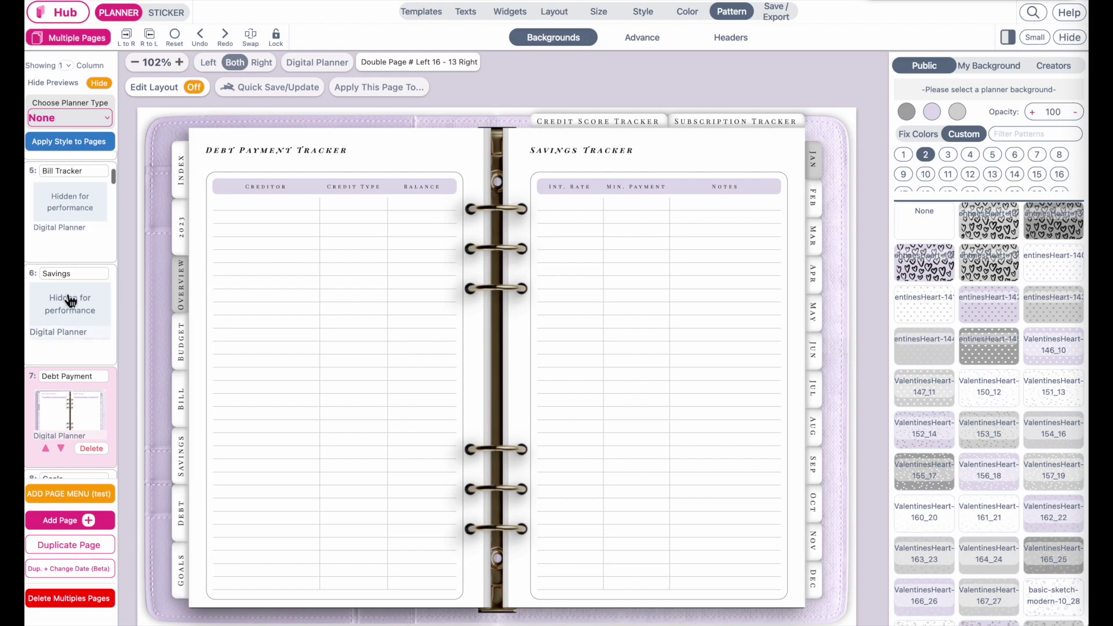
{"action": "left_click", "coordinate": [64, 298]}
{"action": "left_click", "coordinate": [66, 228]}
{"action": "scroll", "coordinate": [66, 228], "scroll_direction": "up", "scroll_amount": 2}
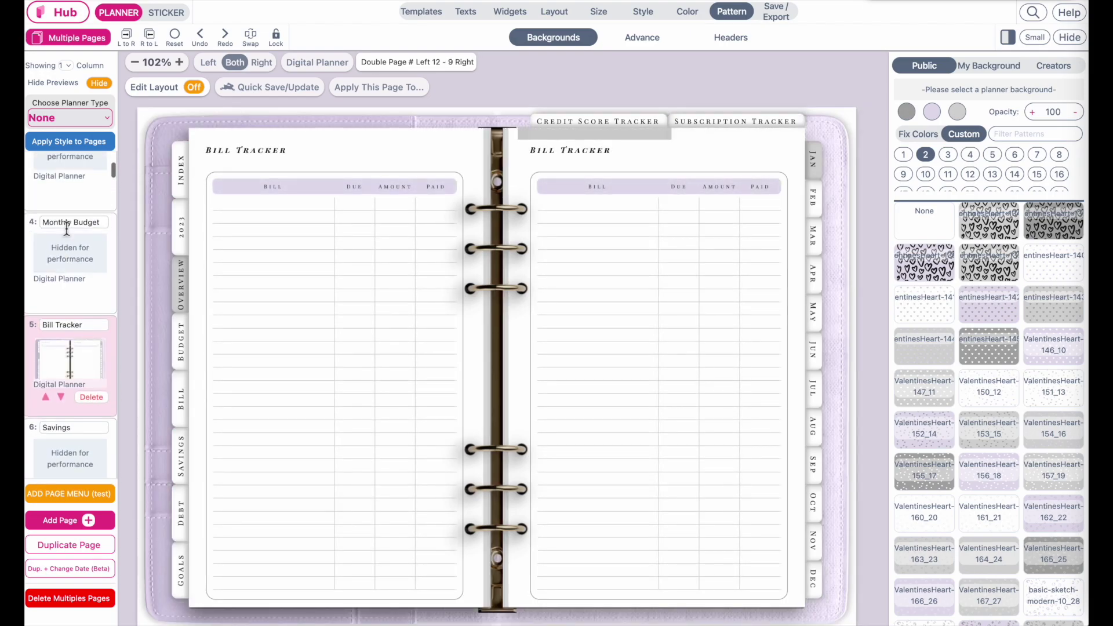
{"action": "left_click", "coordinate": [82, 153]}
Check the applied styling on the July and August pages, including Debt Payment Tracker, Monthly Overview and Financial Goals
{"action": "scroll", "coordinate": [68, 316], "scroll_direction": "down", "scroll_amount": 10}
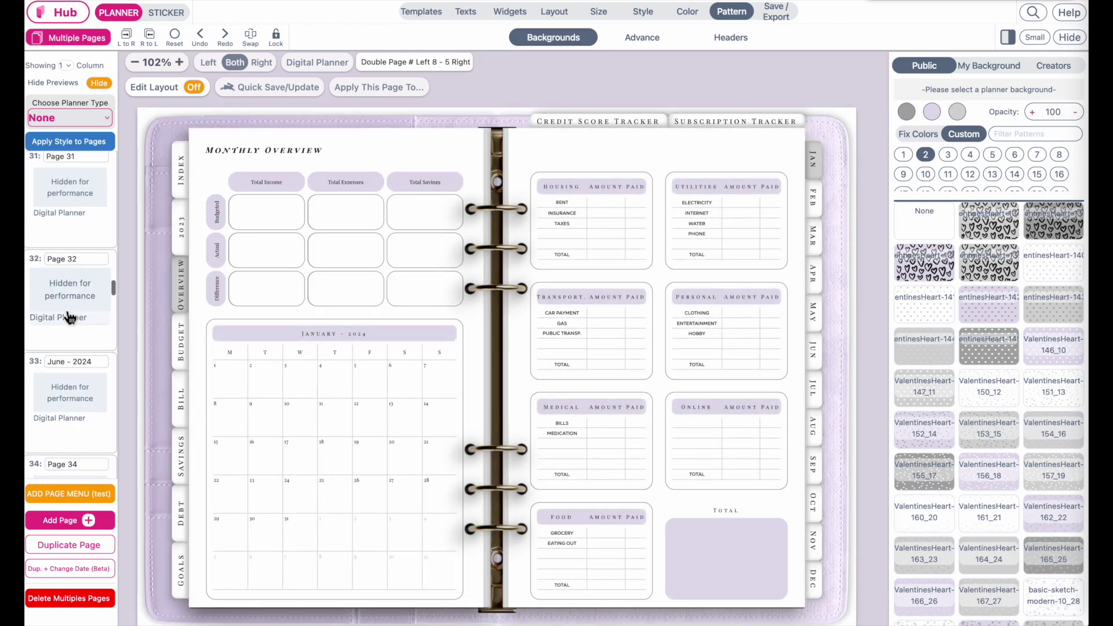
{"action": "left_click", "coordinate": [67, 315]}
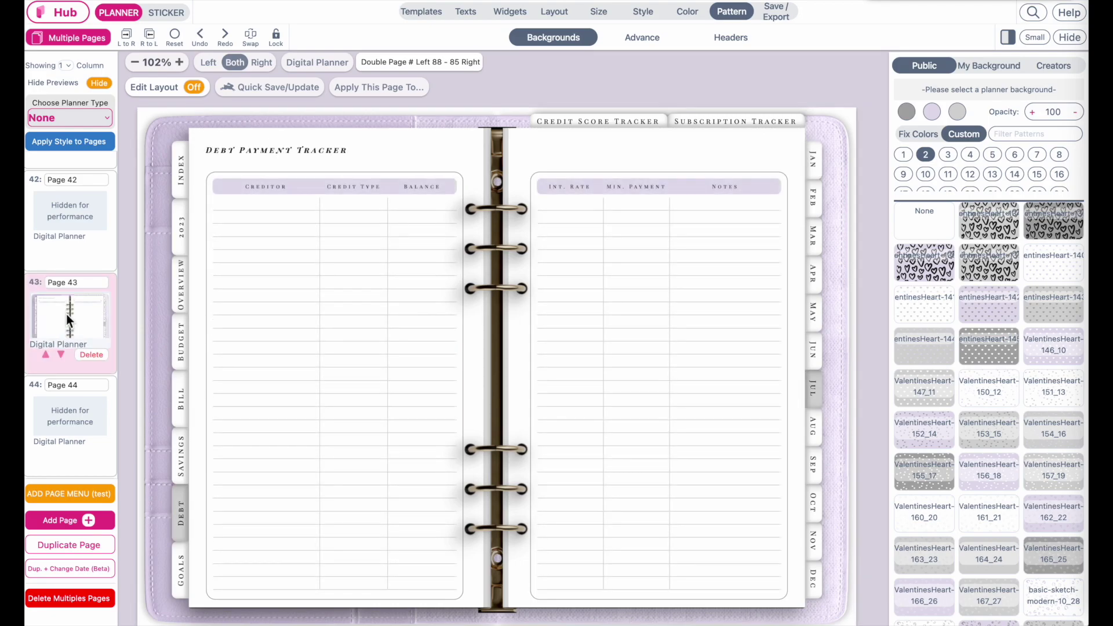
{"action": "scroll", "coordinate": [67, 315], "scroll_direction": "down", "scroll_amount": 1}
{"action": "left_click", "coordinate": [66, 315]}
{"action": "scroll", "coordinate": [66, 316], "scroll_direction": "down", "scroll_amount": 3}
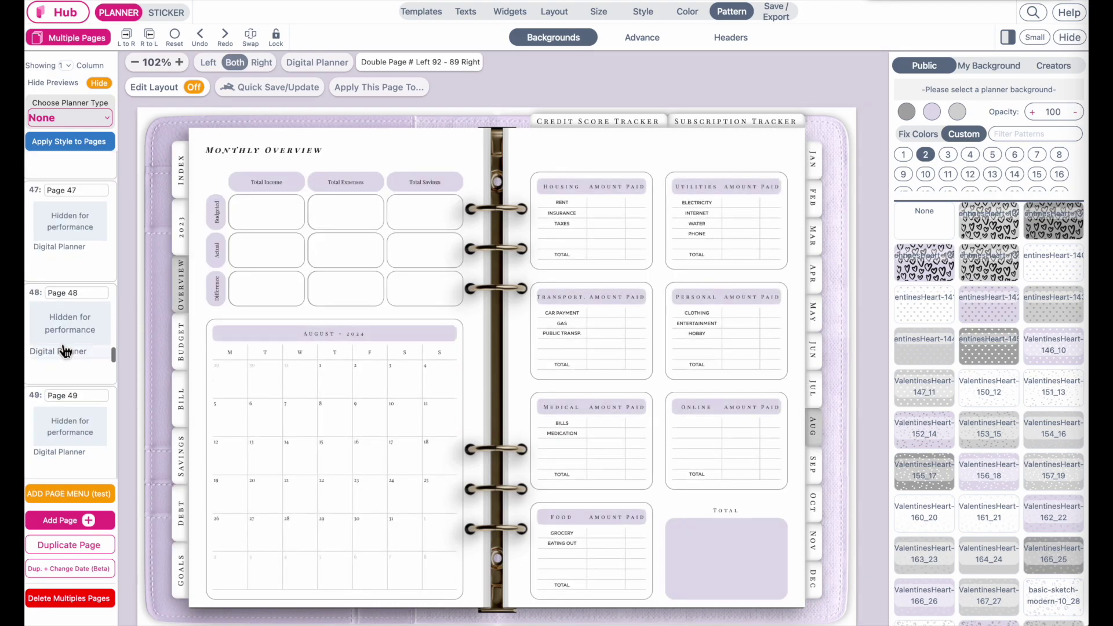
{"action": "left_click", "coordinate": [70, 317]}
{"action": "scroll", "coordinate": [70, 327], "scroll_direction": "down", "scroll_amount": 3}
{"action": "left_click", "coordinate": [65, 252]}
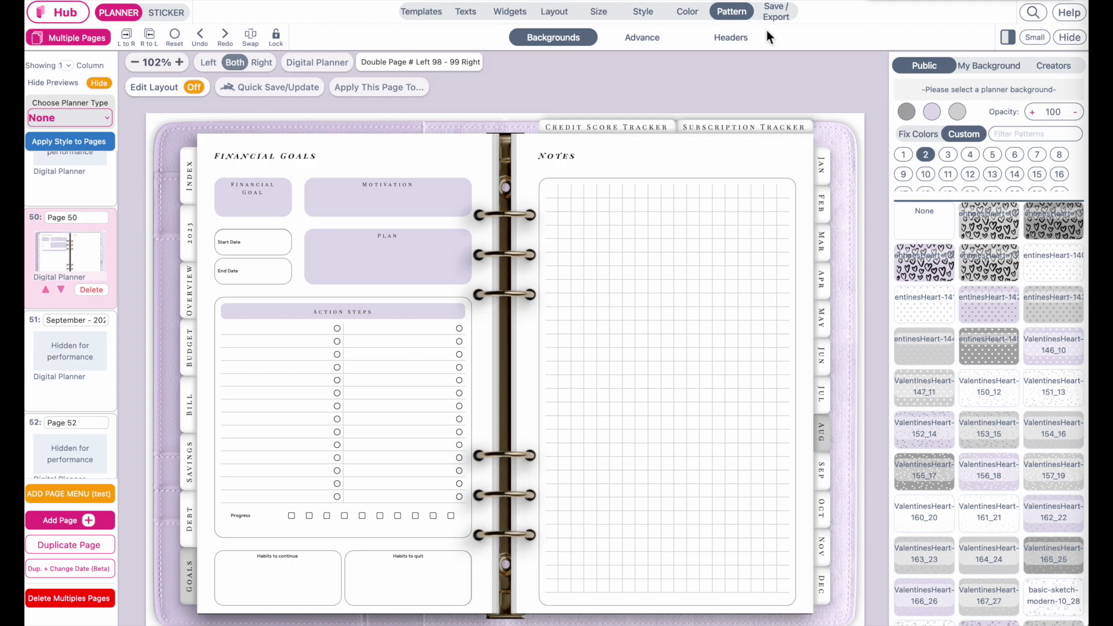
{"action": "left_click", "coordinate": [58, 142]}
{"action": "left_click", "coordinate": [154, 164]}
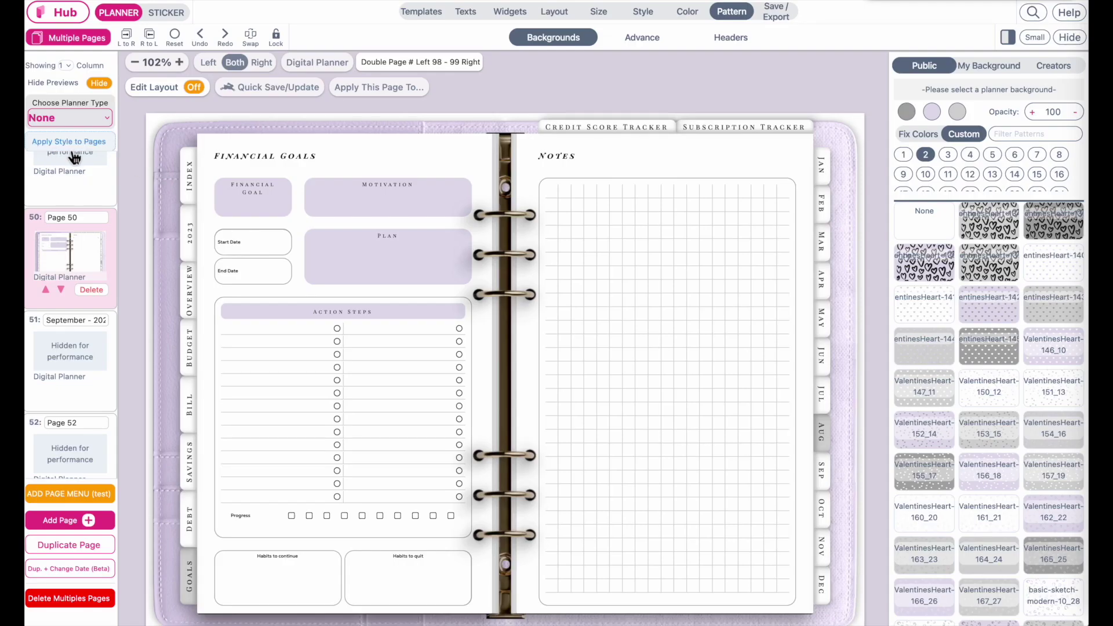
{"action": "left_click", "coordinate": [82, 147]}
{"action": "left_click", "coordinate": [425, 284]}
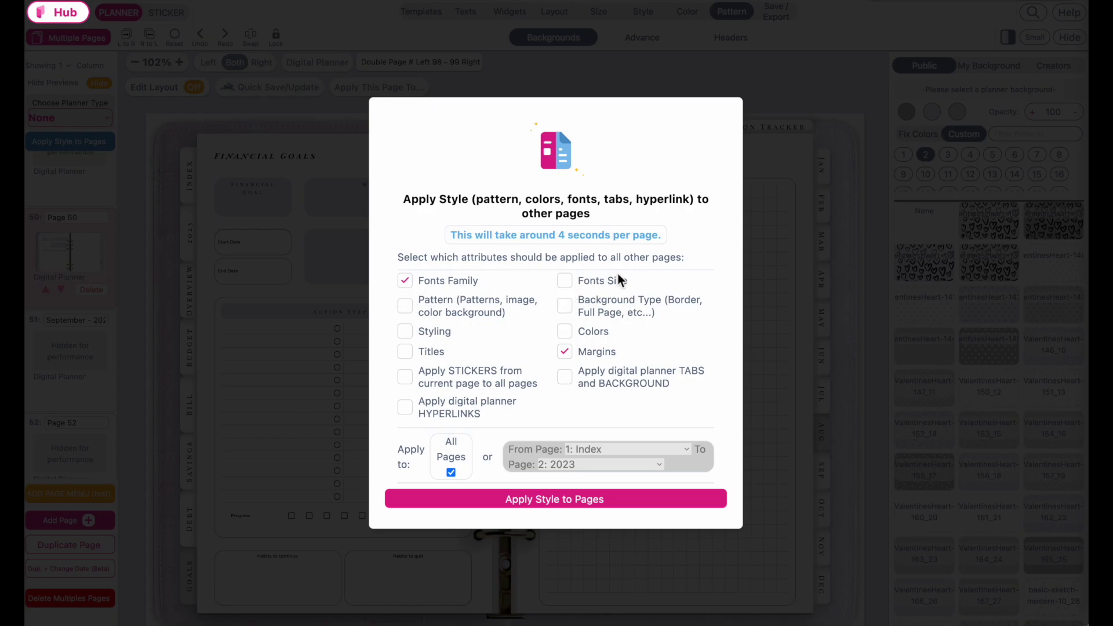
{"action": "left_click", "coordinate": [590, 304]}
{"action": "left_click", "coordinate": [565, 334]}
{"action": "left_click", "coordinate": [523, 572]}
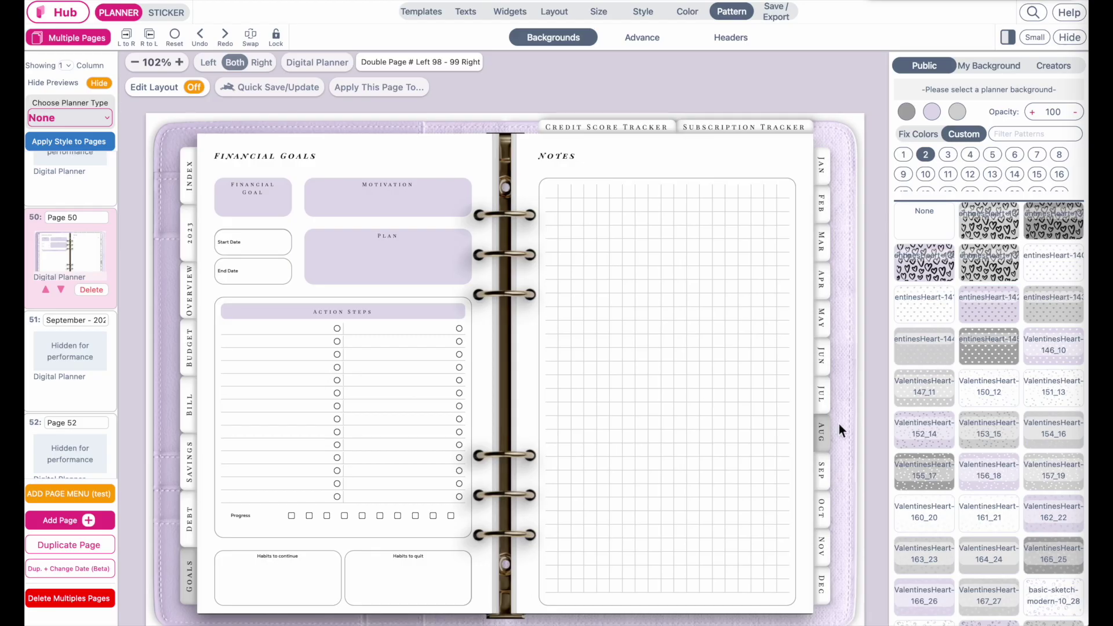
Try the basic-sketch-modern-226_2 pattern from set 4 as a FULL background on the August Financial Goals pages
{"action": "left_click", "coordinate": [970, 154]}
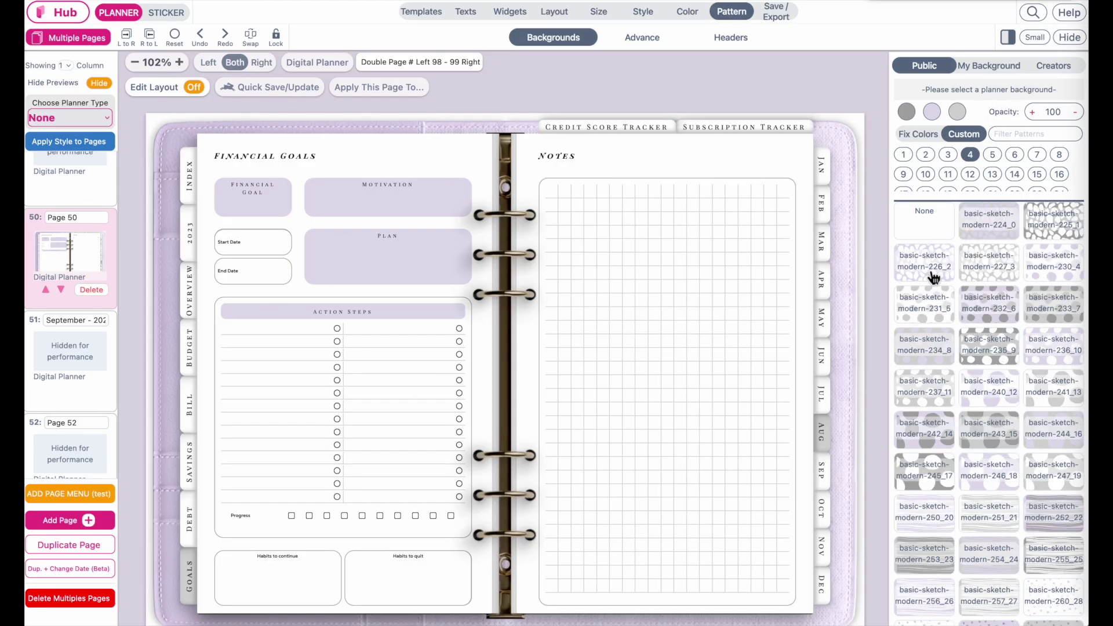
{"action": "left_click", "coordinate": [934, 277]}
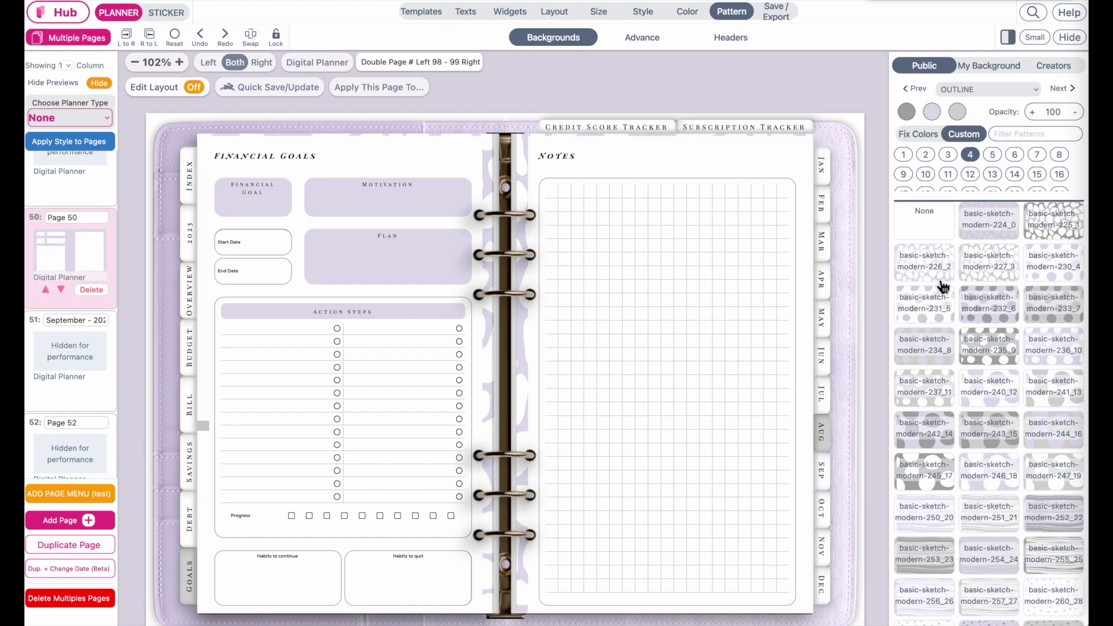
{"action": "left_click", "coordinate": [972, 89]}
{"action": "left_click", "coordinate": [971, 106]}
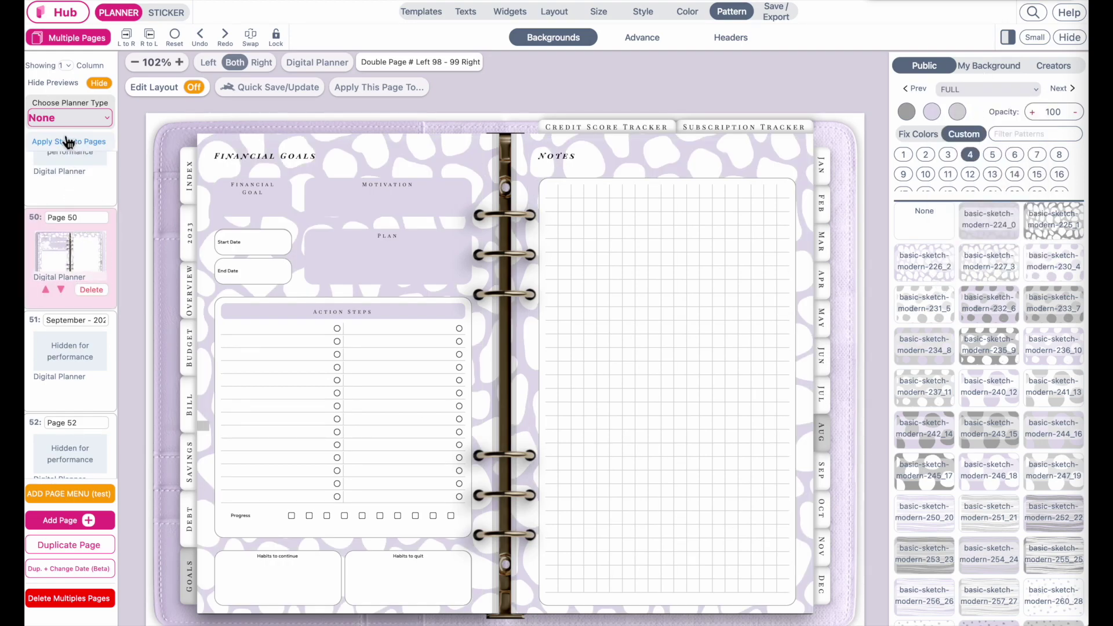
{"action": "left_click", "coordinate": [53, 145]}
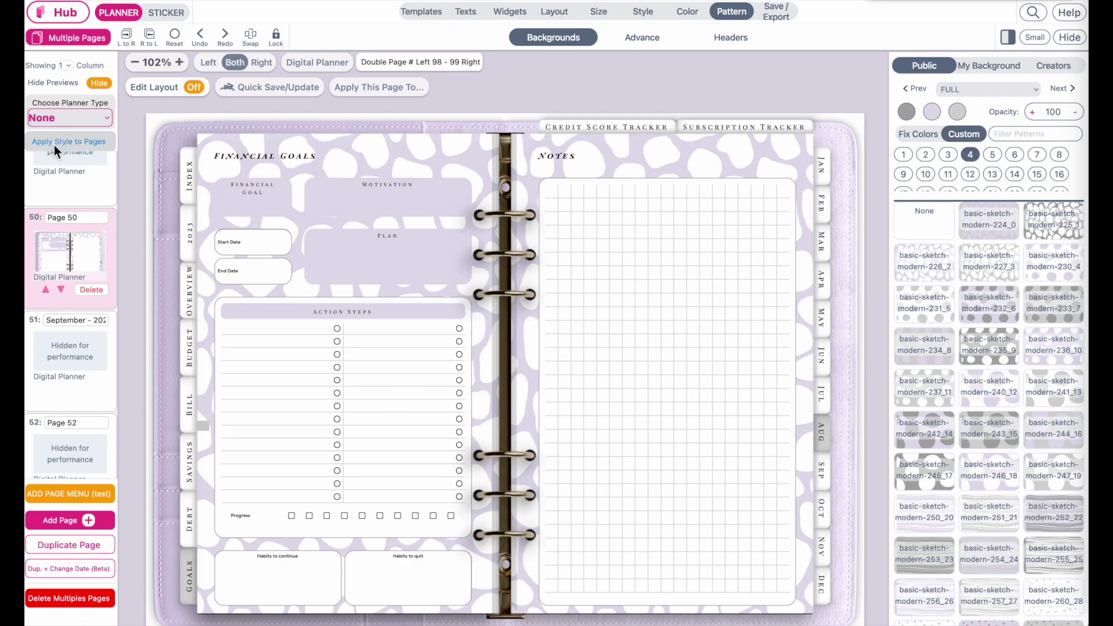
{"action": "left_click", "coordinate": [410, 312]}
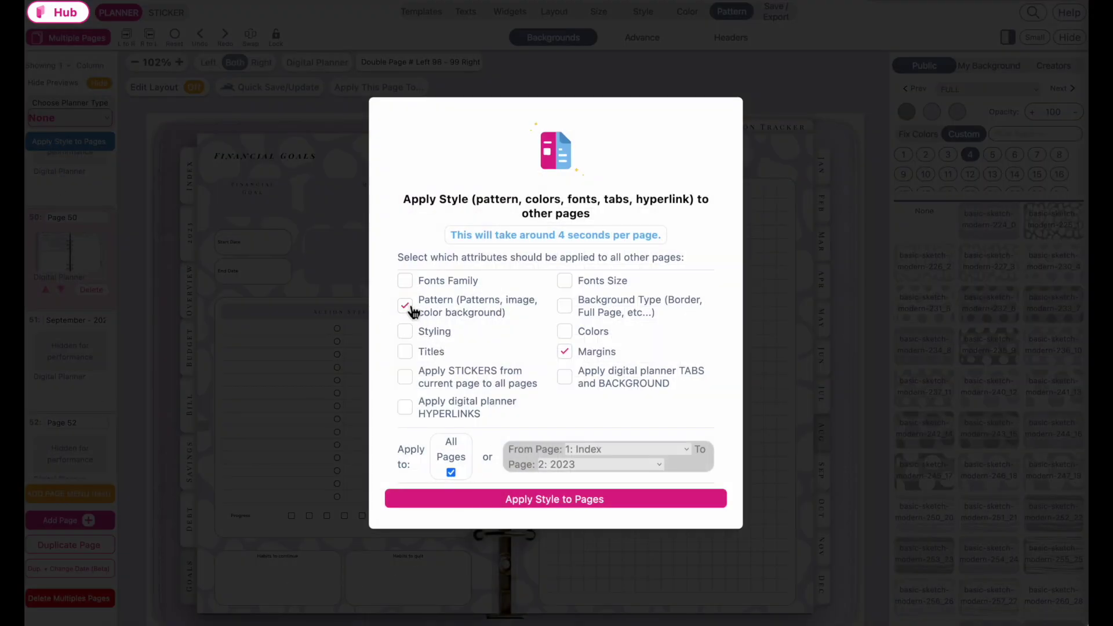
{"action": "left_click", "coordinate": [574, 312]}
{"action": "left_click", "coordinate": [565, 500]}
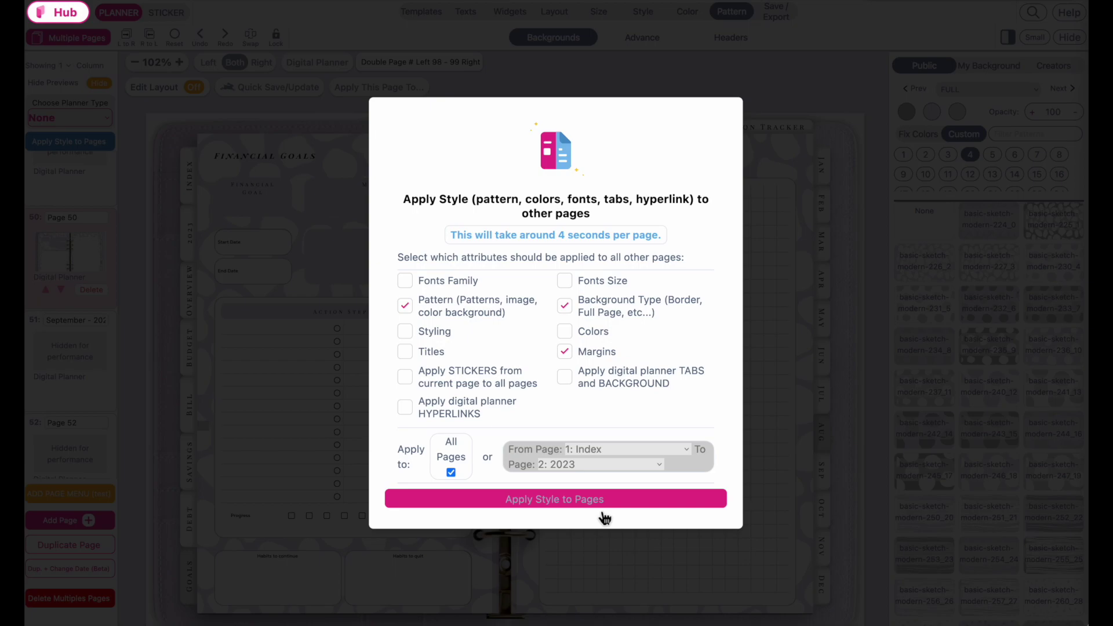
{"action": "left_click", "coordinate": [590, 558]}
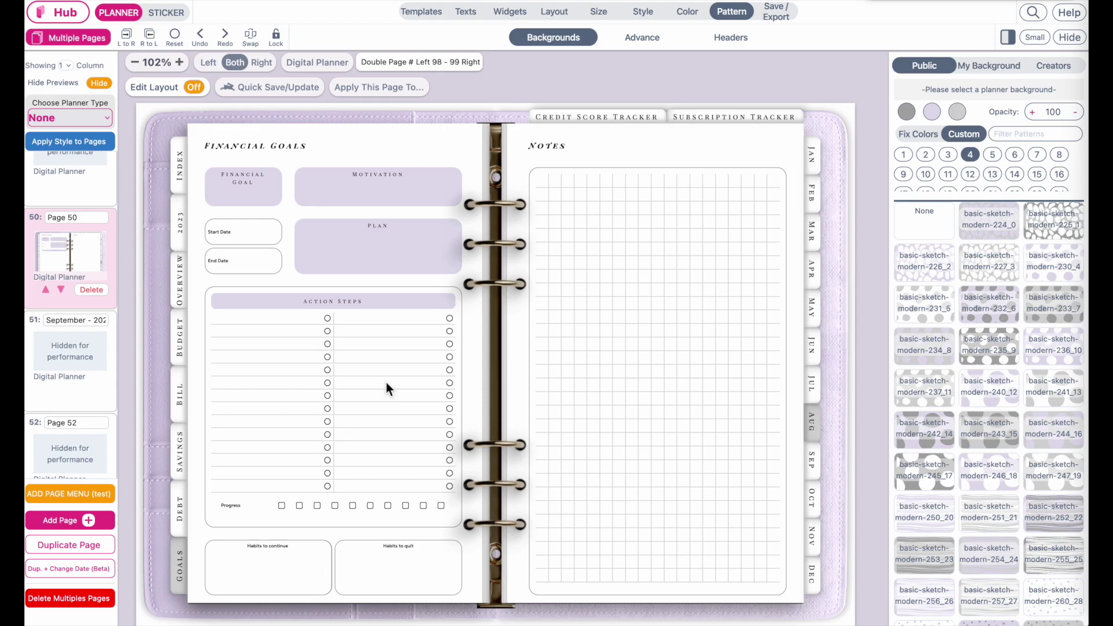
Export all pages as a digital Double Page, Goodnotes PDF without rearranging them, then download the generated PDF
{"action": "left_click", "coordinate": [780, 18]}
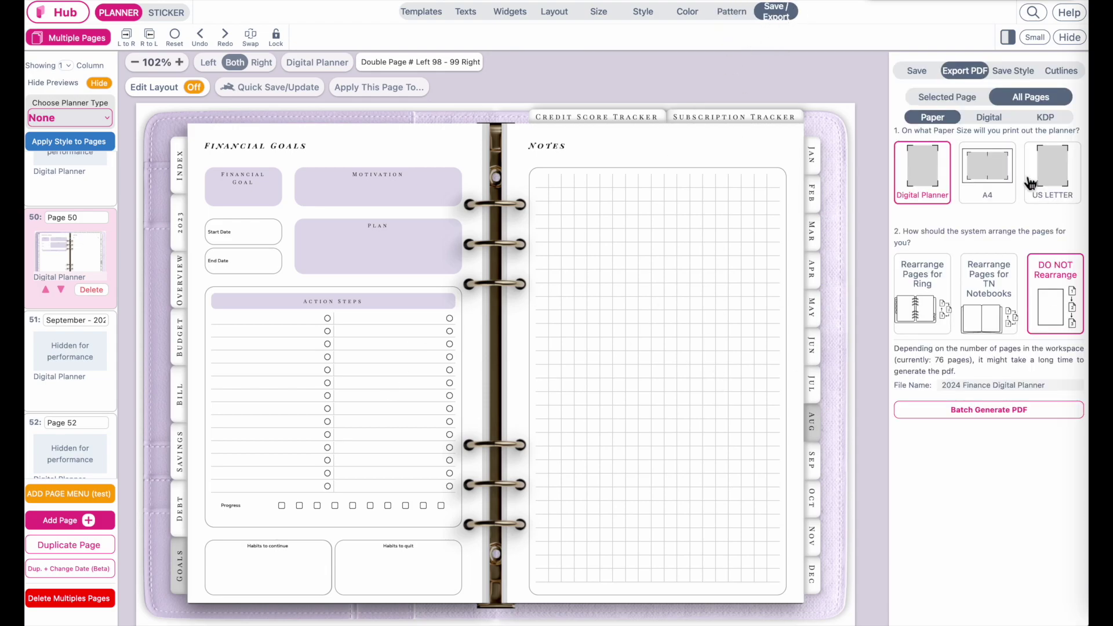
{"action": "left_click", "coordinate": [989, 117]}
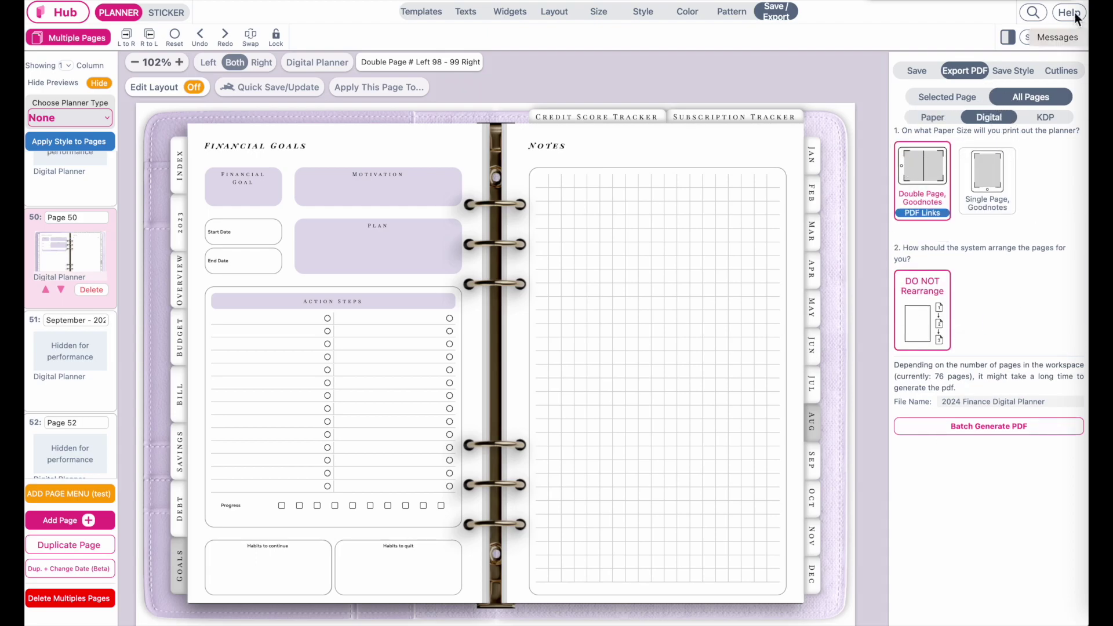
{"action": "left_click", "coordinate": [1000, 433]}
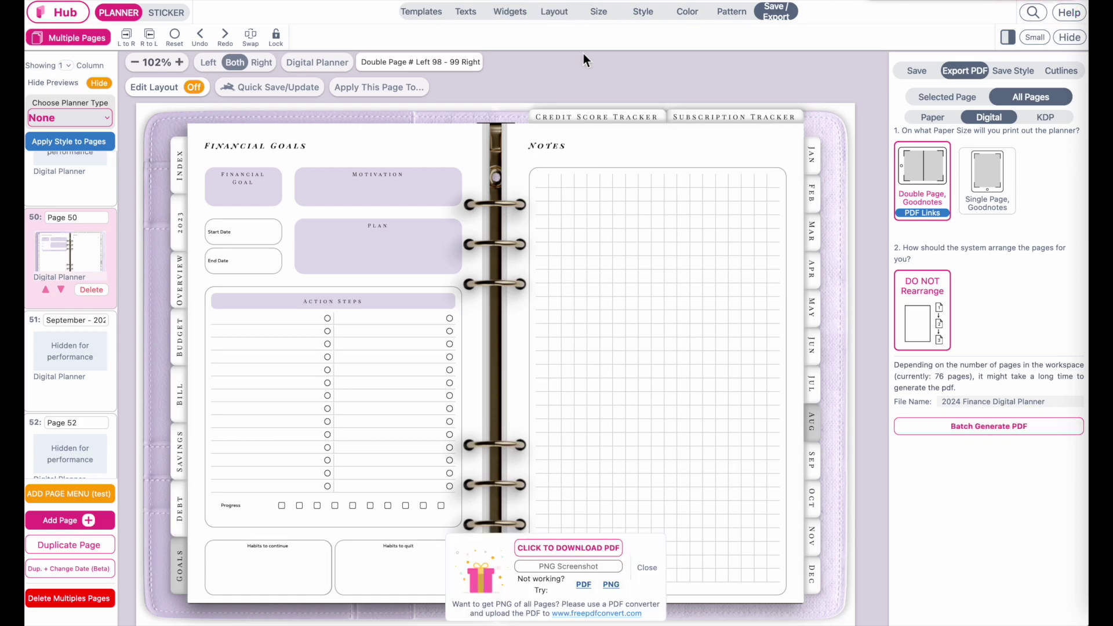
{"action": "left_click", "coordinate": [534, 549]}
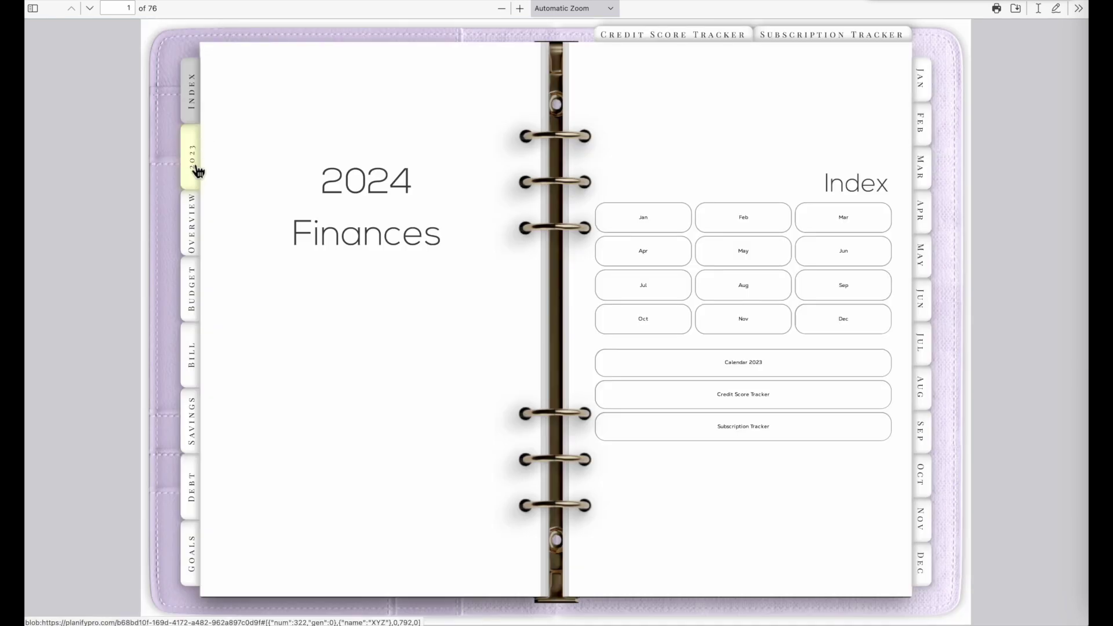
Test the 2023, Overview, Budget, Bill, Savings and Debt tab links in the exported lavender planner PDF
{"action": "left_click", "coordinate": [196, 168]}
{"action": "left_click", "coordinate": [192, 240]}
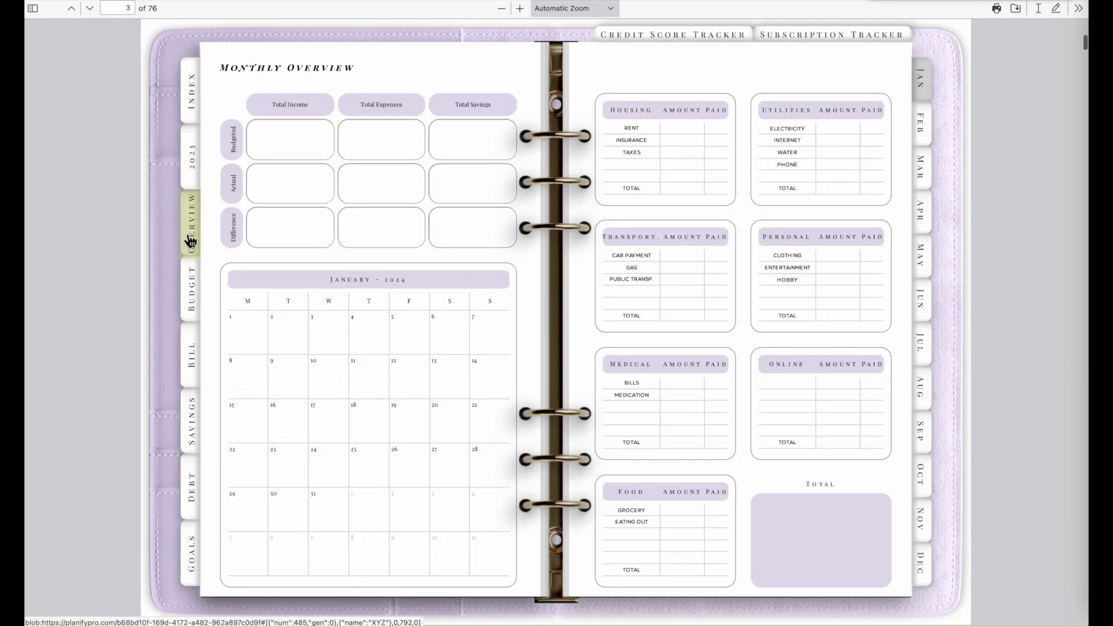
{"action": "left_click", "coordinate": [192, 303]}
{"action": "left_click", "coordinate": [195, 374]}
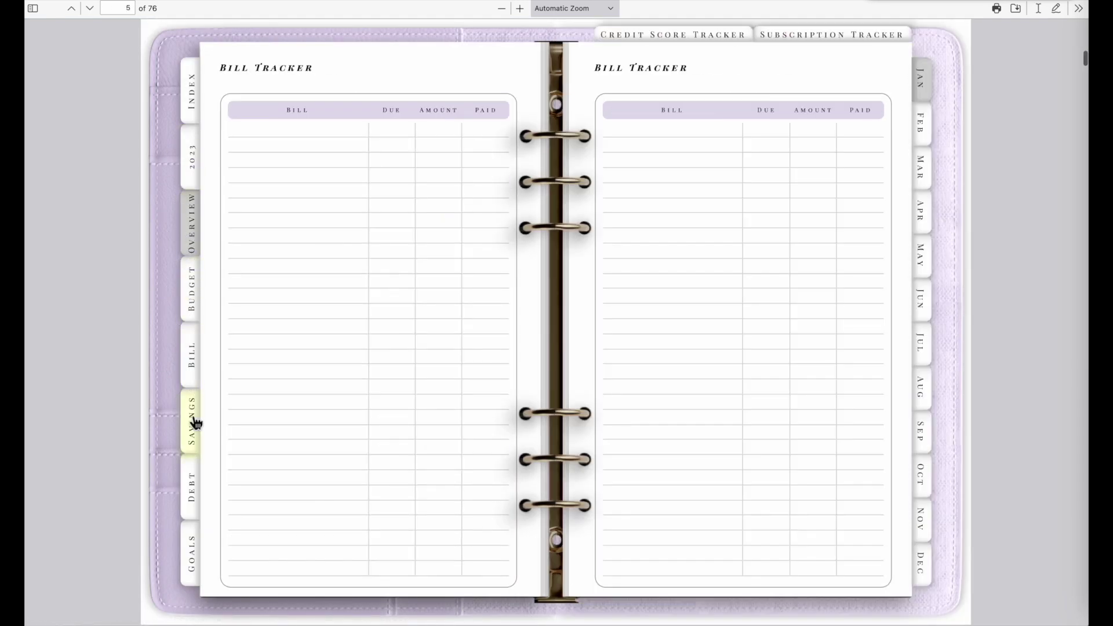
{"action": "left_click", "coordinate": [192, 420]}
{"action": "left_click", "coordinate": [193, 502]}
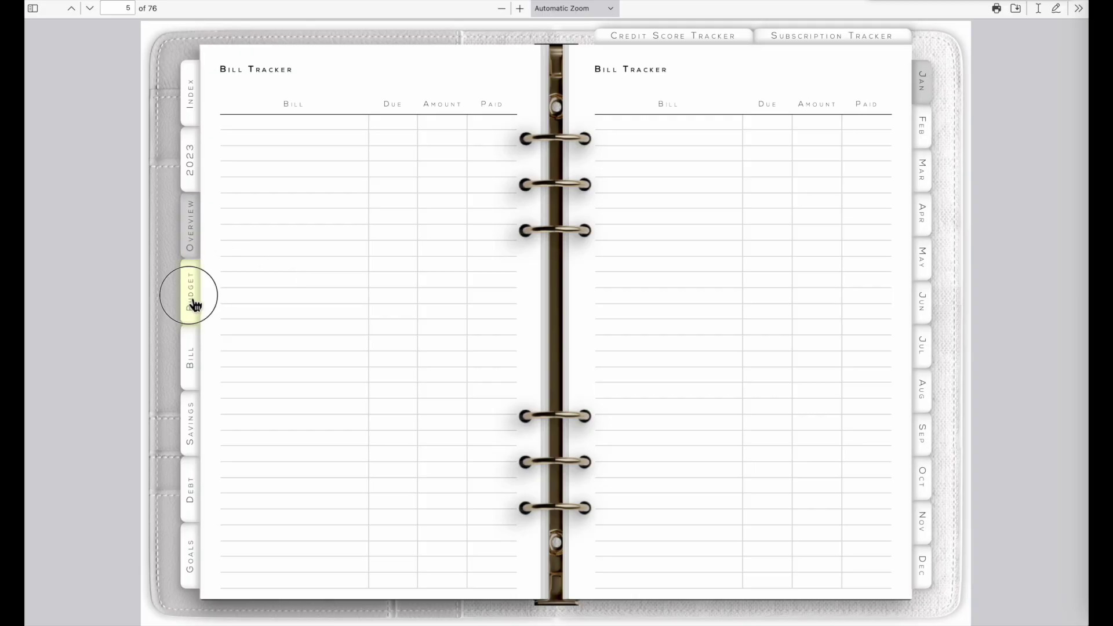
Test the section and month tab links in the gray 2023 planner PDF, including Budget, Bill, Savings, August and October
{"action": "left_click", "coordinate": [191, 298]}
{"action": "left_click", "coordinate": [195, 364]}
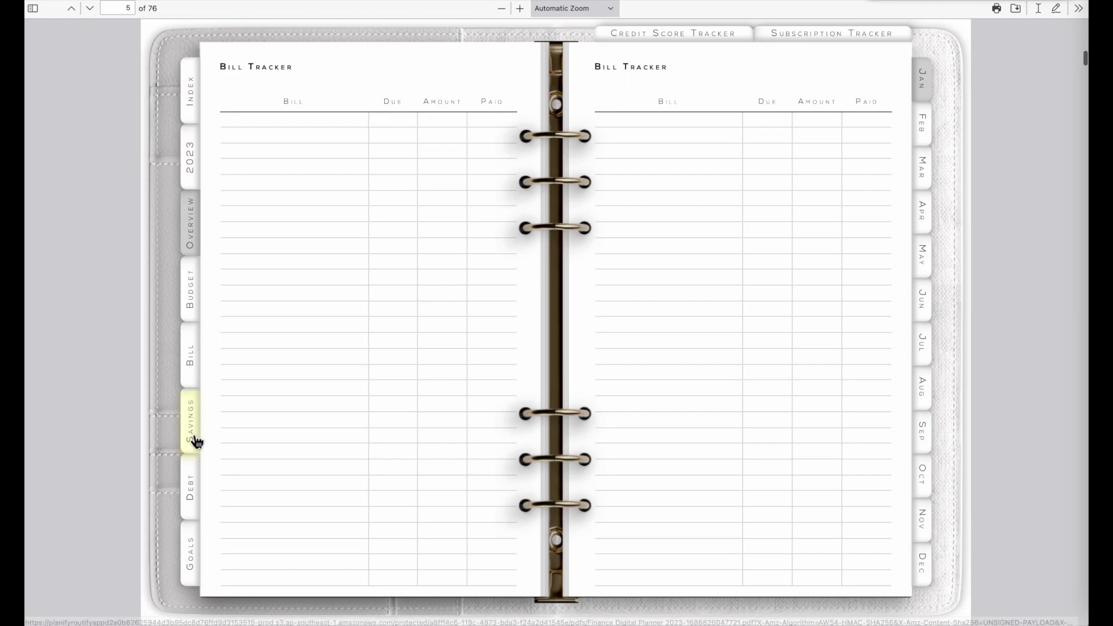
{"action": "left_click", "coordinate": [194, 440]}
{"action": "left_click", "coordinate": [927, 394]}
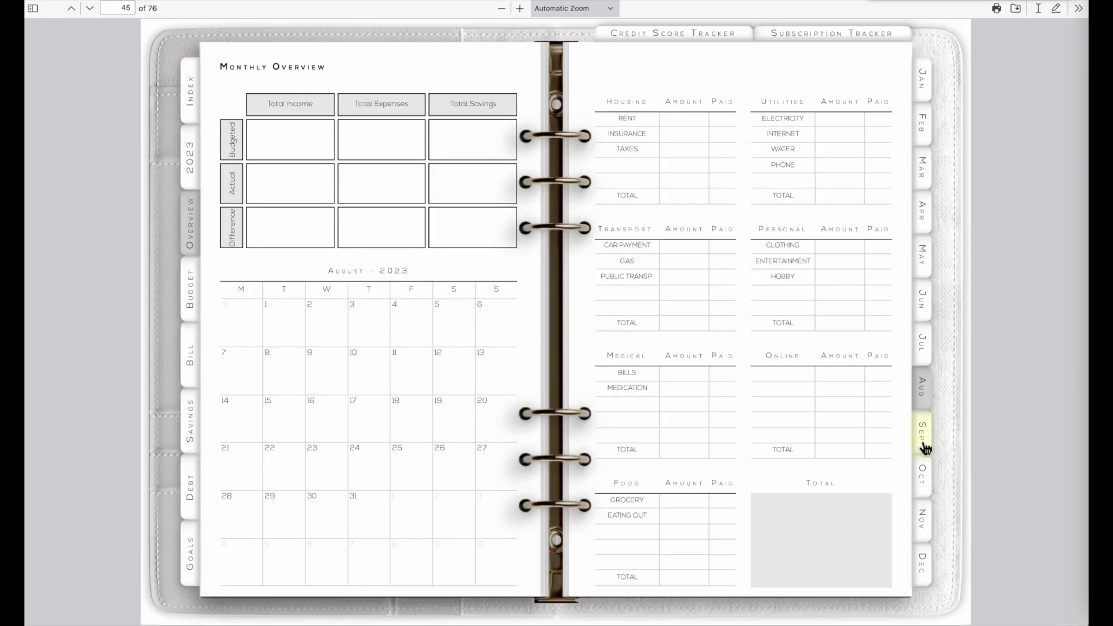
{"action": "left_click", "coordinate": [924, 473]}
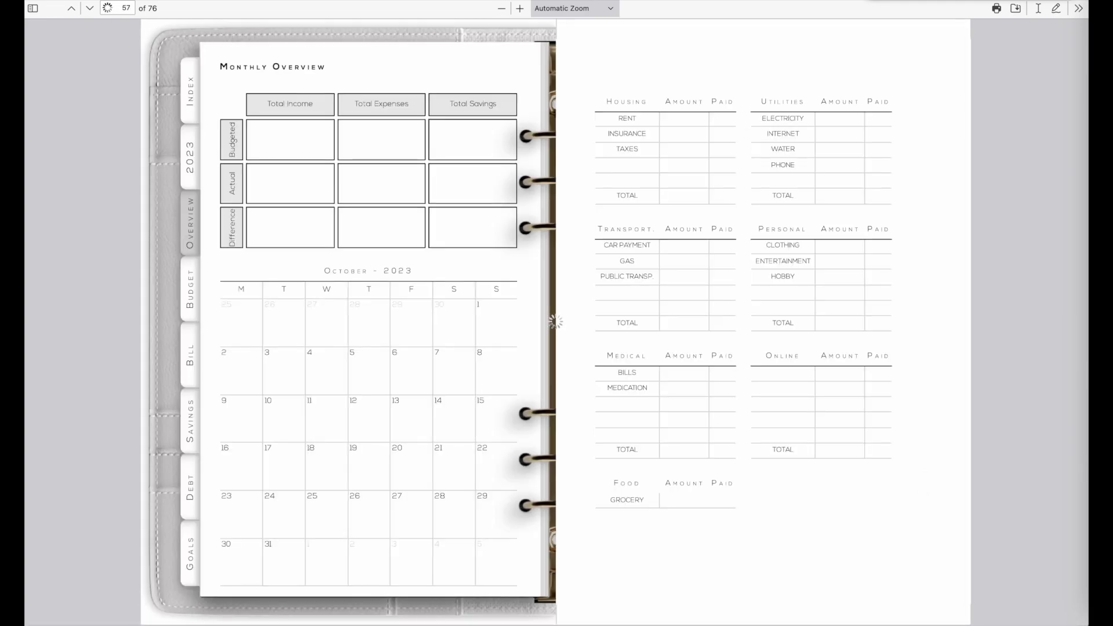
{"action": "left_click", "coordinate": [192, 422]}
Check the March, May and June tab links in the lavender 2024 planner PDF, then try its Index link
{"action": "left_click", "coordinate": [916, 173]}
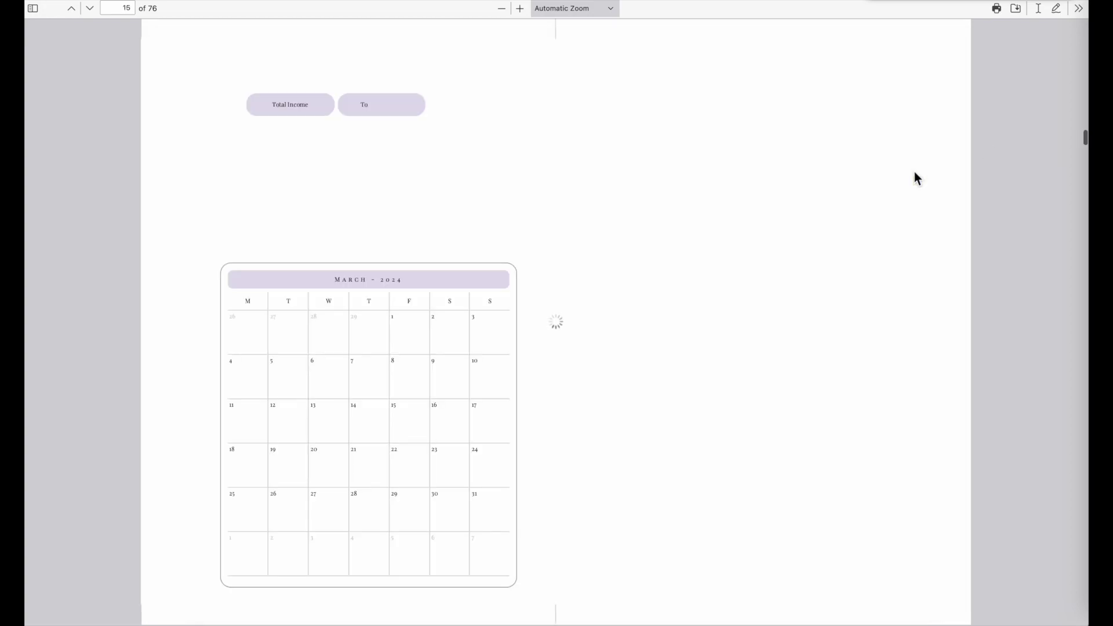
{"action": "left_click", "coordinate": [921, 264]}
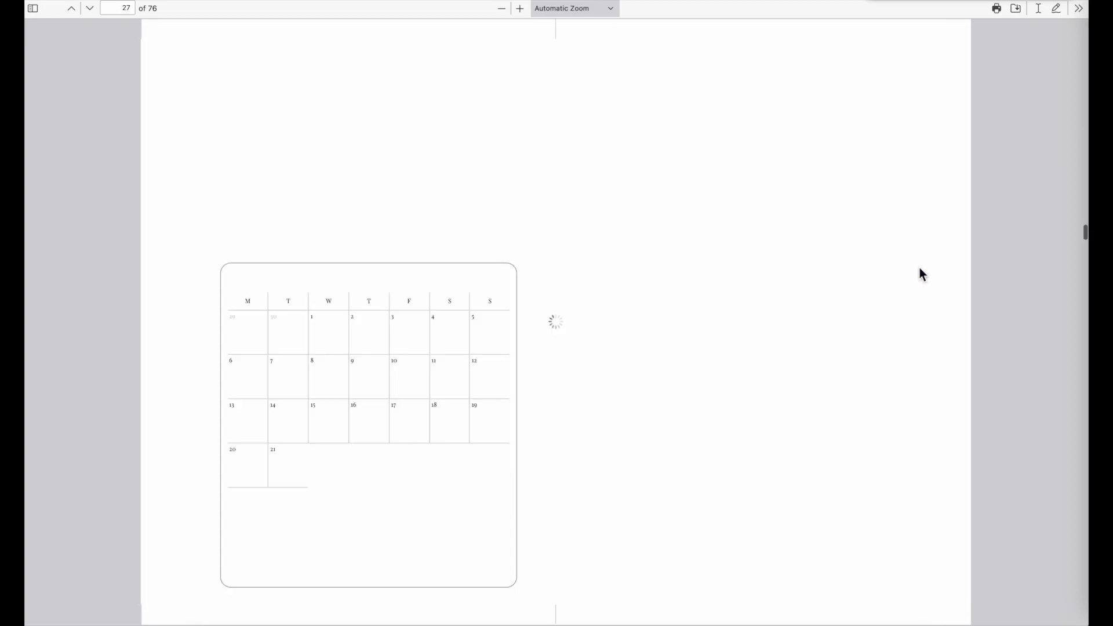
{"action": "left_click", "coordinate": [924, 316]}
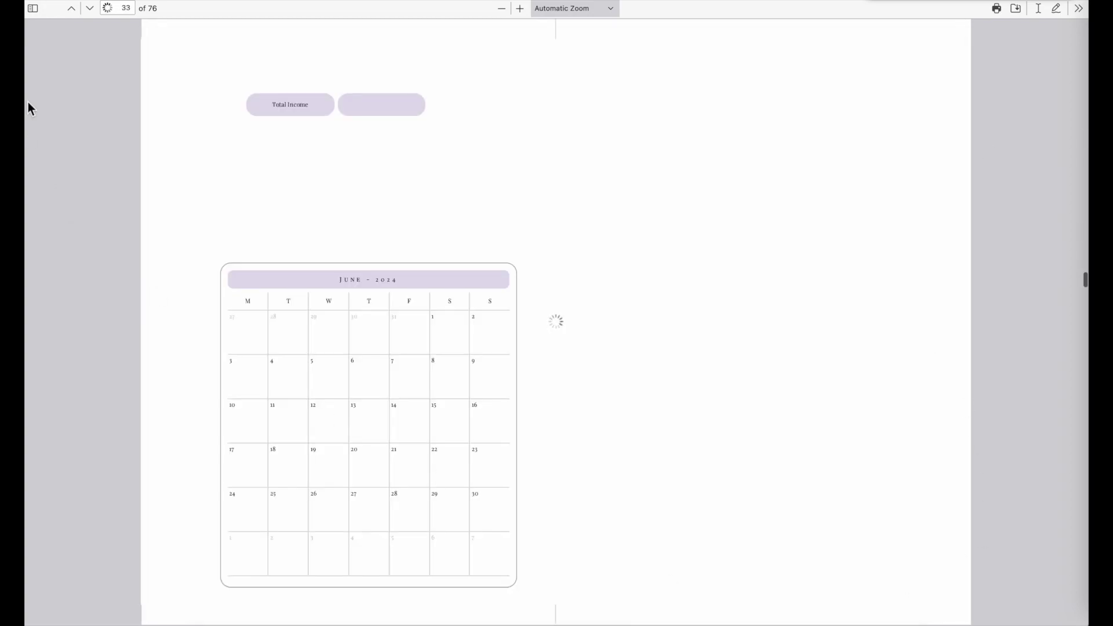
{"action": "left_click", "coordinate": [195, 97]}
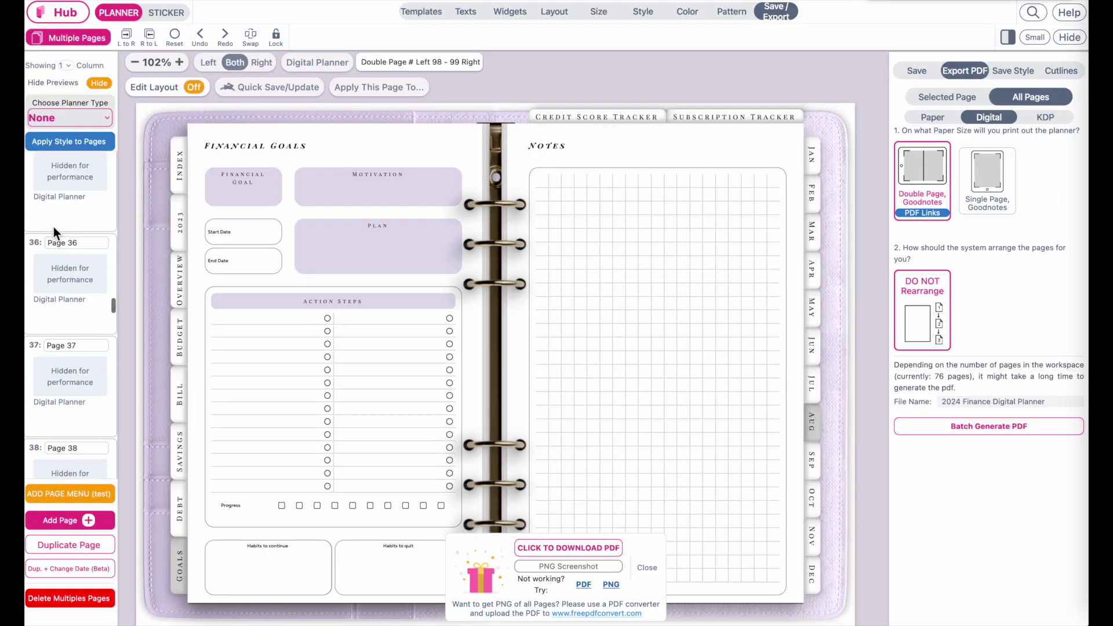
On the Index page, change the "2024 Finances" title to the Antariksa Regular script font at size 51
{"action": "scroll", "coordinate": [55, 196], "scroll_direction": "up", "scroll_amount": 20}
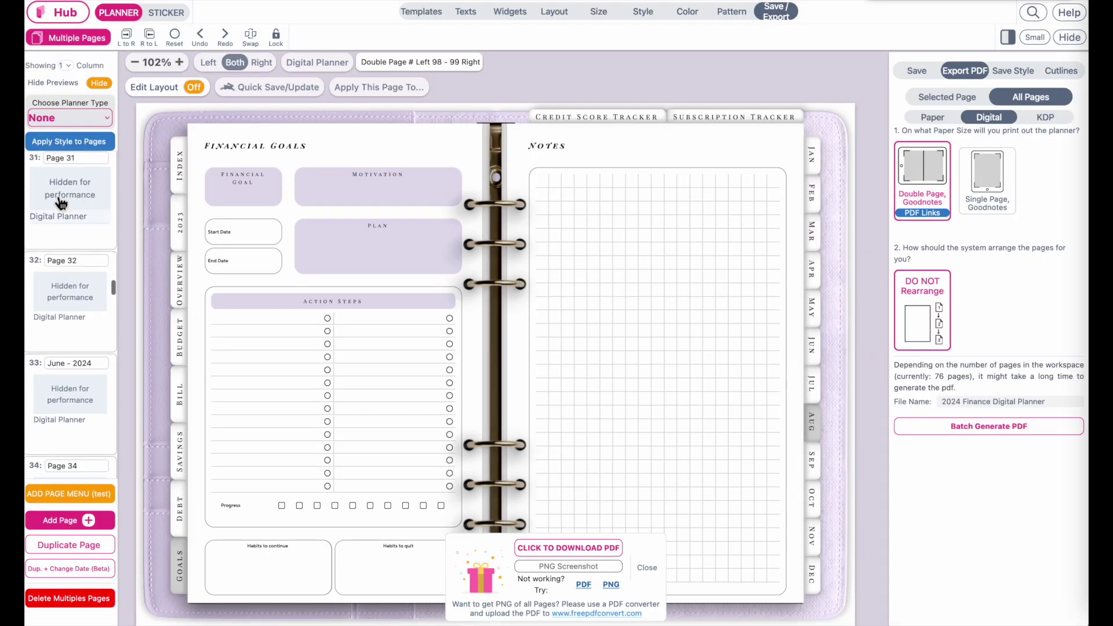
{"action": "left_click", "coordinate": [91, 201]}
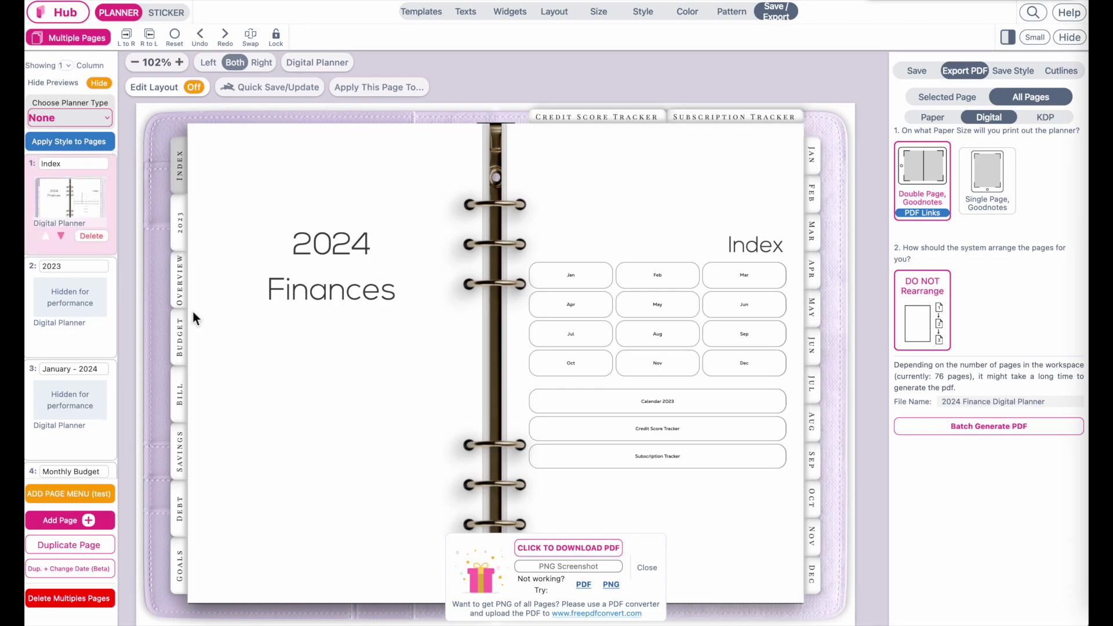
{"action": "left_click", "coordinate": [167, 12]}
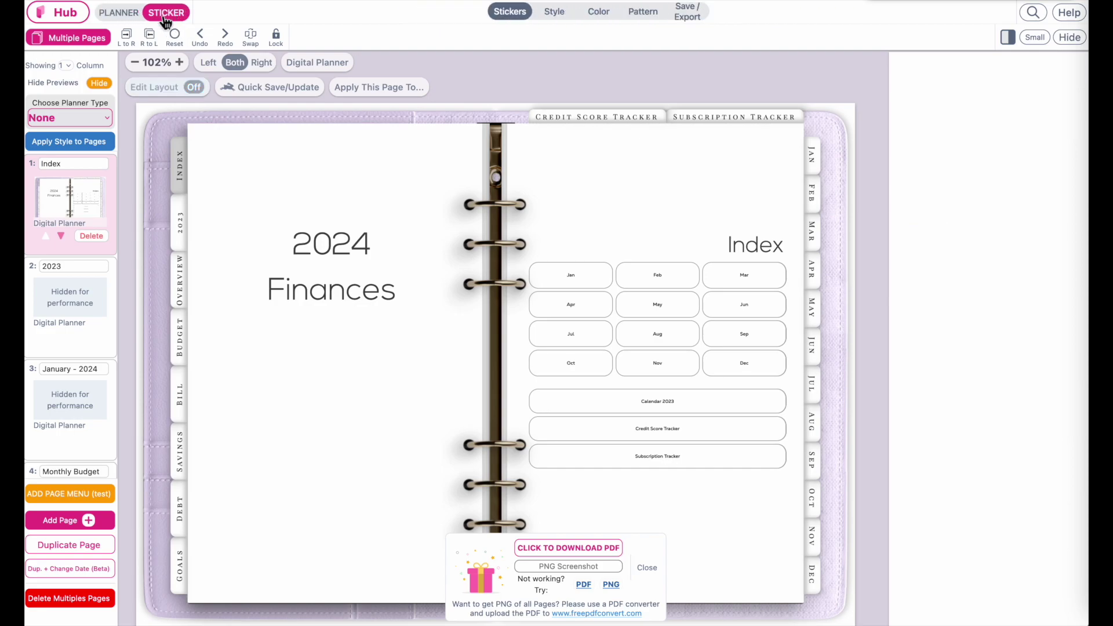
{"action": "left_click", "coordinate": [324, 227]}
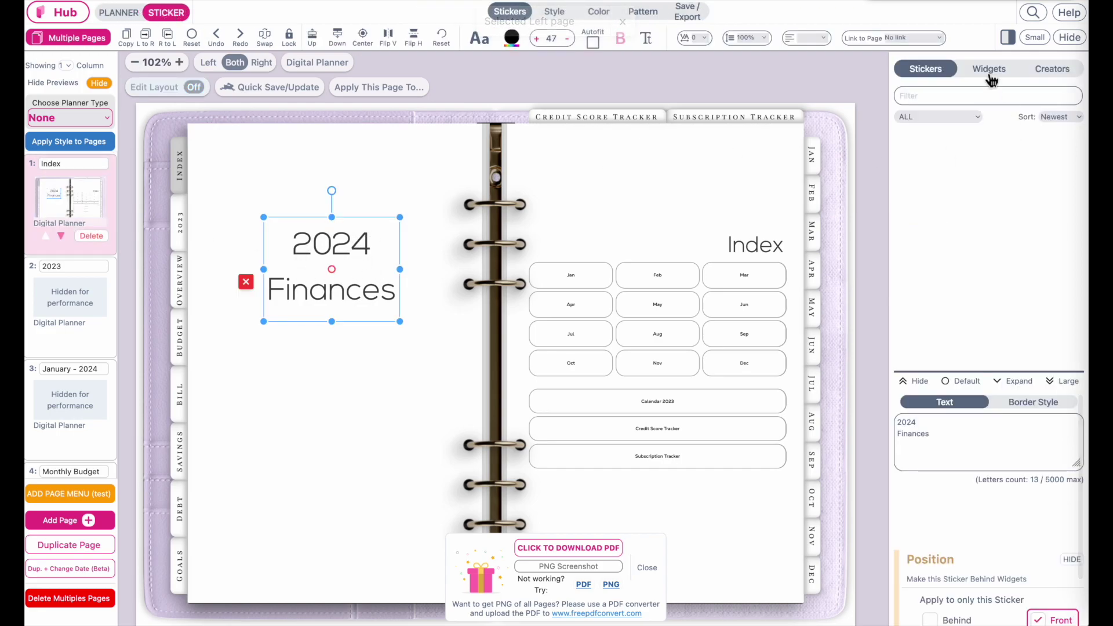
{"action": "left_click", "coordinate": [489, 45]}
{"action": "left_click", "coordinate": [949, 179]}
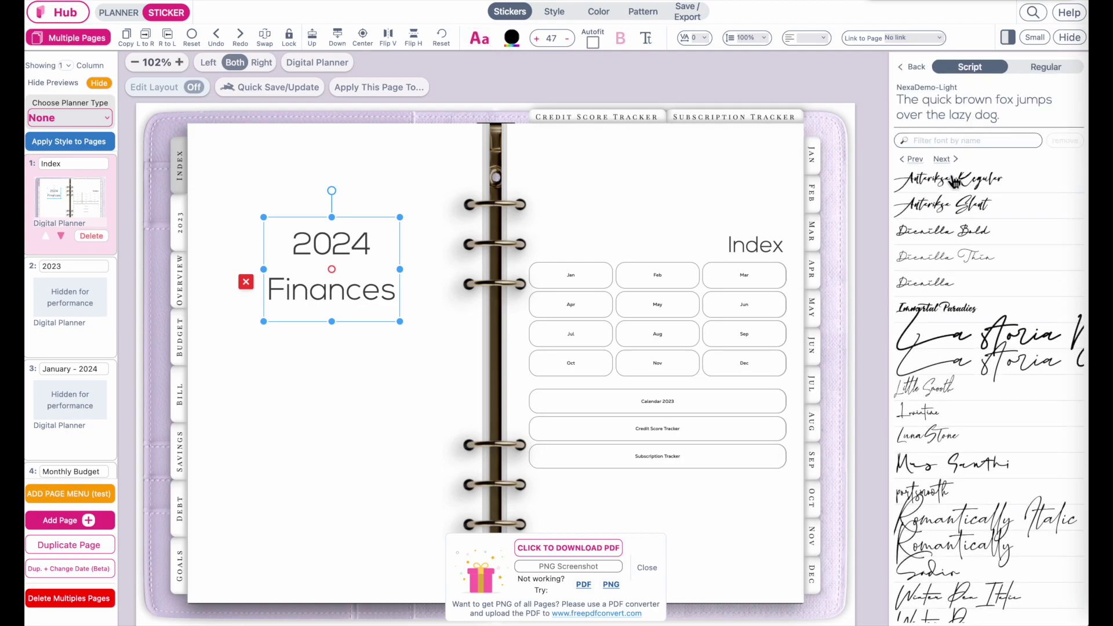
{"action": "left_click", "coordinate": [538, 39]}
{"action": "left_click", "coordinate": [539, 40]}
{"action": "left_click", "coordinate": [538, 39]}
{"action": "left_click", "coordinate": [539, 39]}
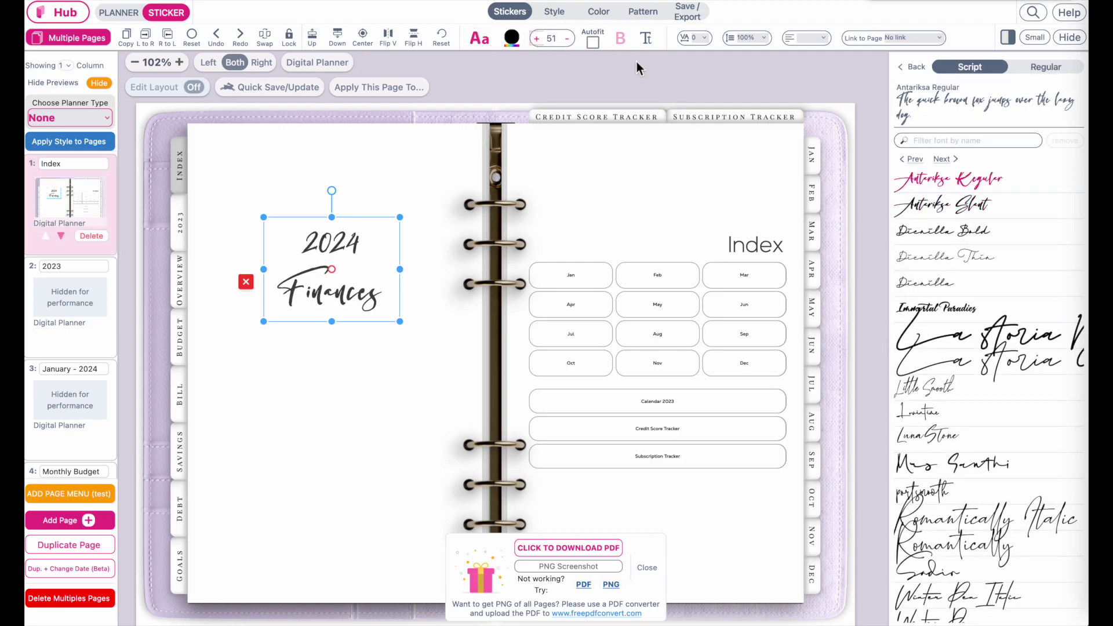
Change the "Index" heading's font to Antariksa Regular to match the title
{"action": "left_click", "coordinate": [761, 246]}
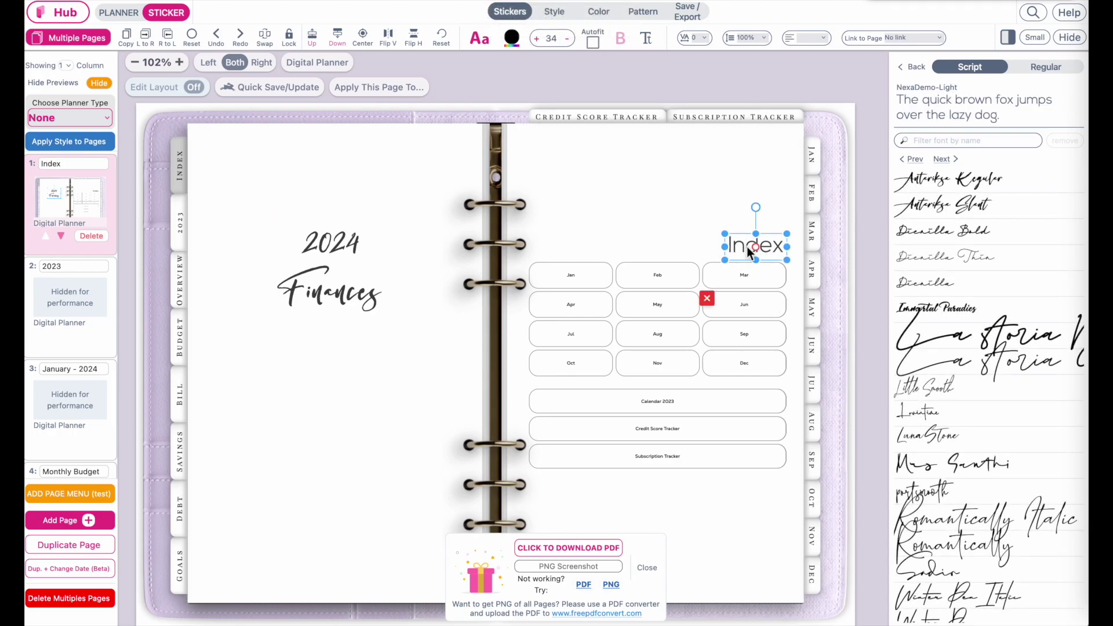
{"action": "left_click", "coordinate": [1051, 68]}
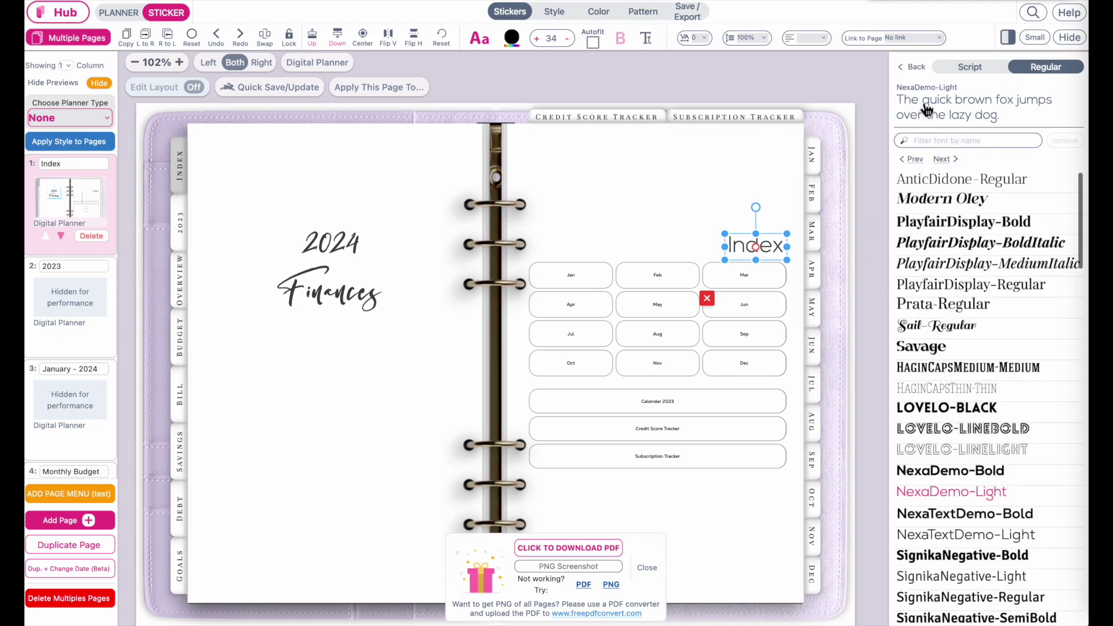
{"action": "left_click", "coordinate": [962, 68]}
{"action": "left_click", "coordinate": [946, 182]}
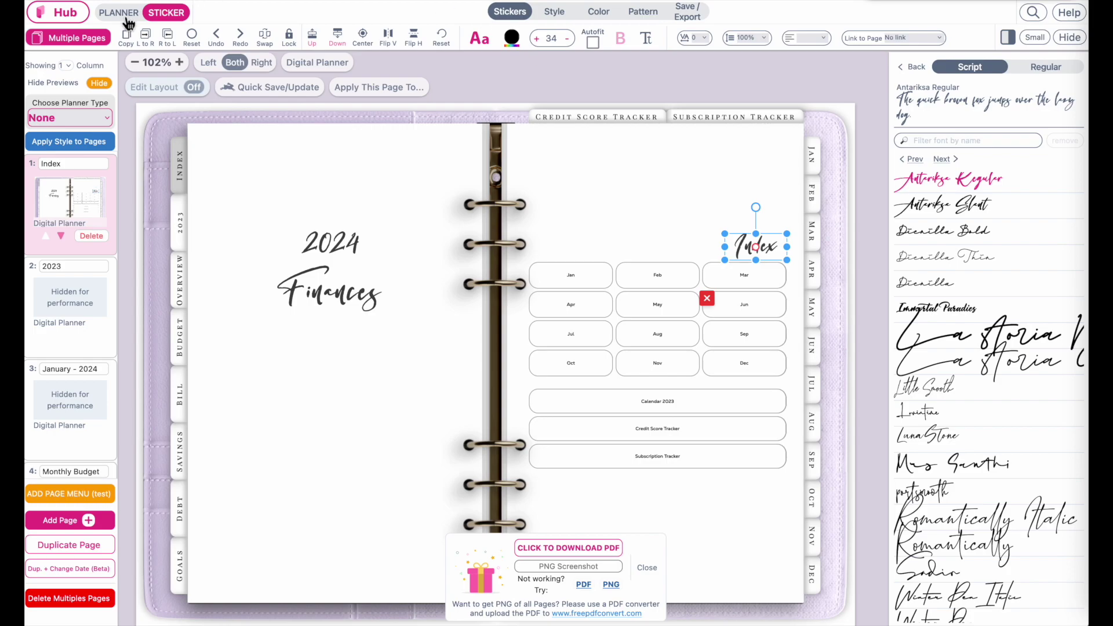
Set the planner's h3 text size to 12 on the Index page to enlarge the link box labels
{"action": "scroll", "coordinate": [739, 372], "scroll_direction": "up", "scroll_amount": 4}
{"action": "scroll", "coordinate": [739, 372], "scroll_direction": "right", "scroll_amount": 5}
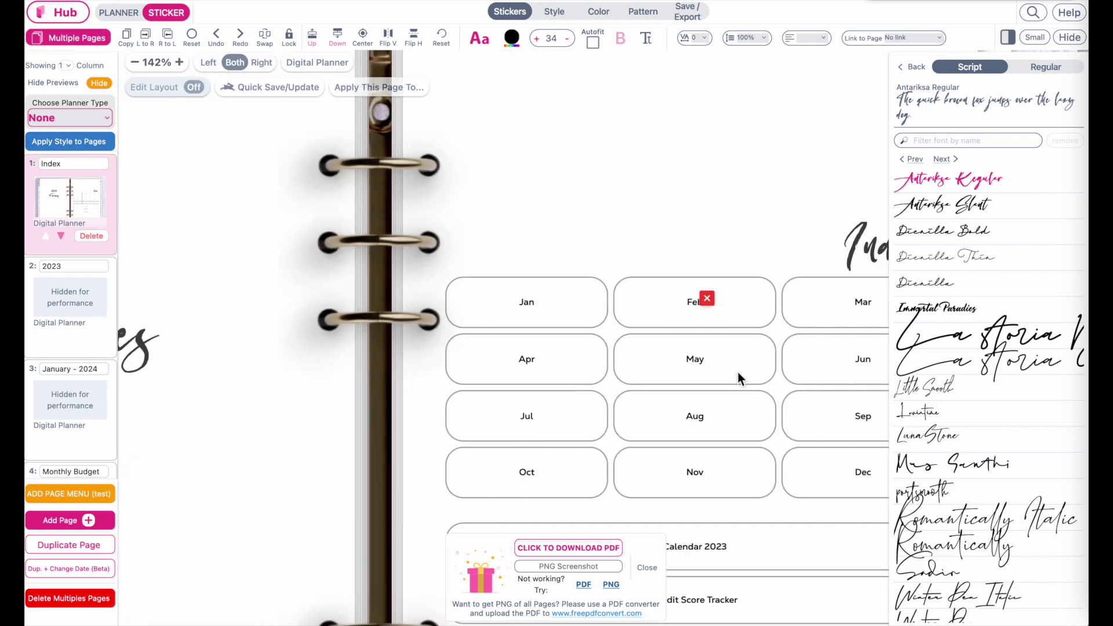
{"action": "scroll", "coordinate": [760, 363], "scroll_direction": "down", "scroll_amount": 5}
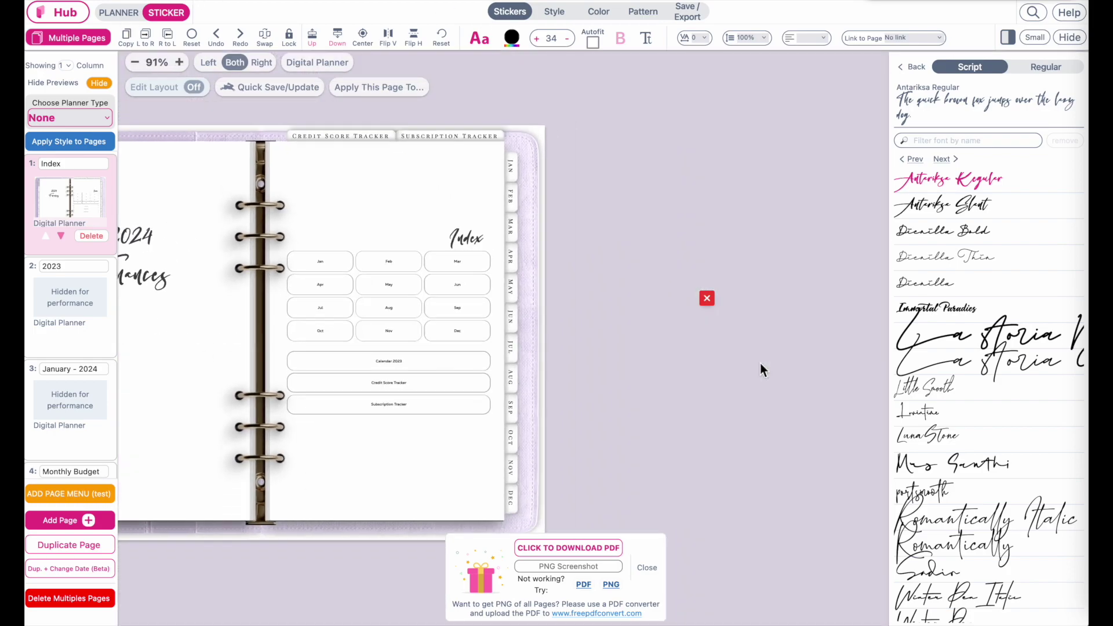
{"action": "left_click", "coordinate": [117, 13]}
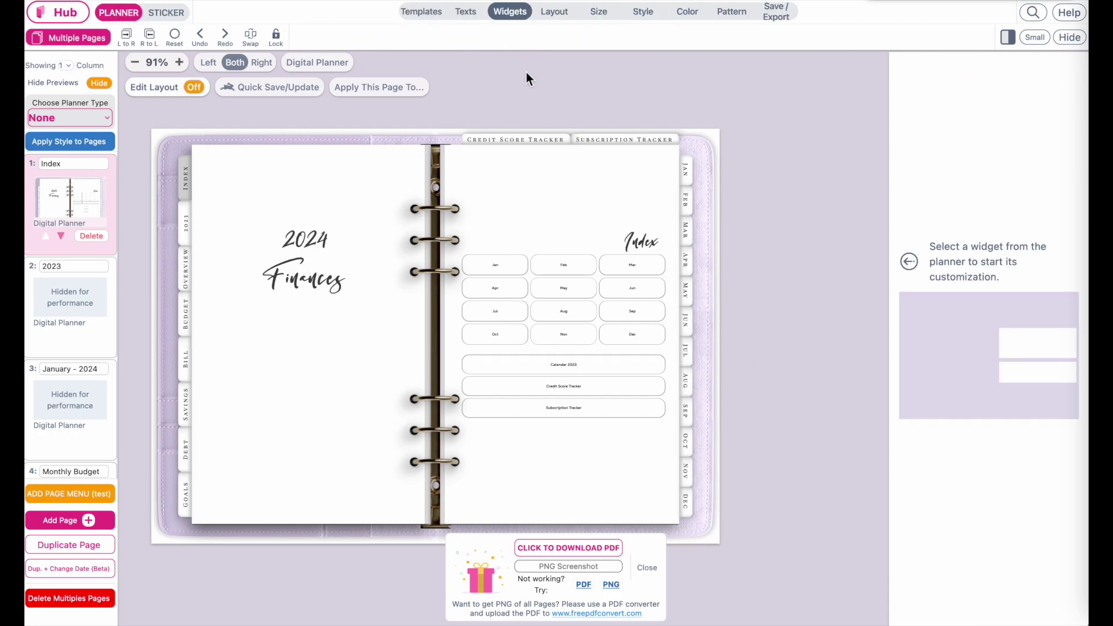
{"action": "left_click", "coordinate": [470, 13]}
{"action": "left_click", "coordinate": [409, 37]}
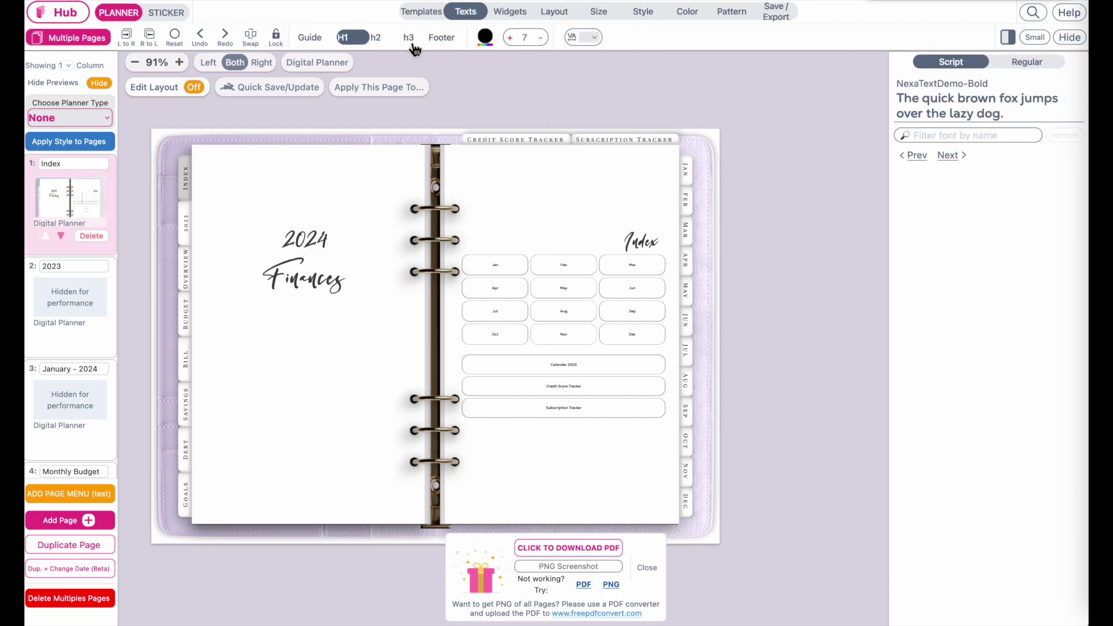
{"action": "scroll", "coordinate": [562, 214], "scroll_direction": "up", "scroll_amount": 3}
{"action": "scroll", "coordinate": [562, 213], "scroll_direction": "down", "scroll_amount": 1}
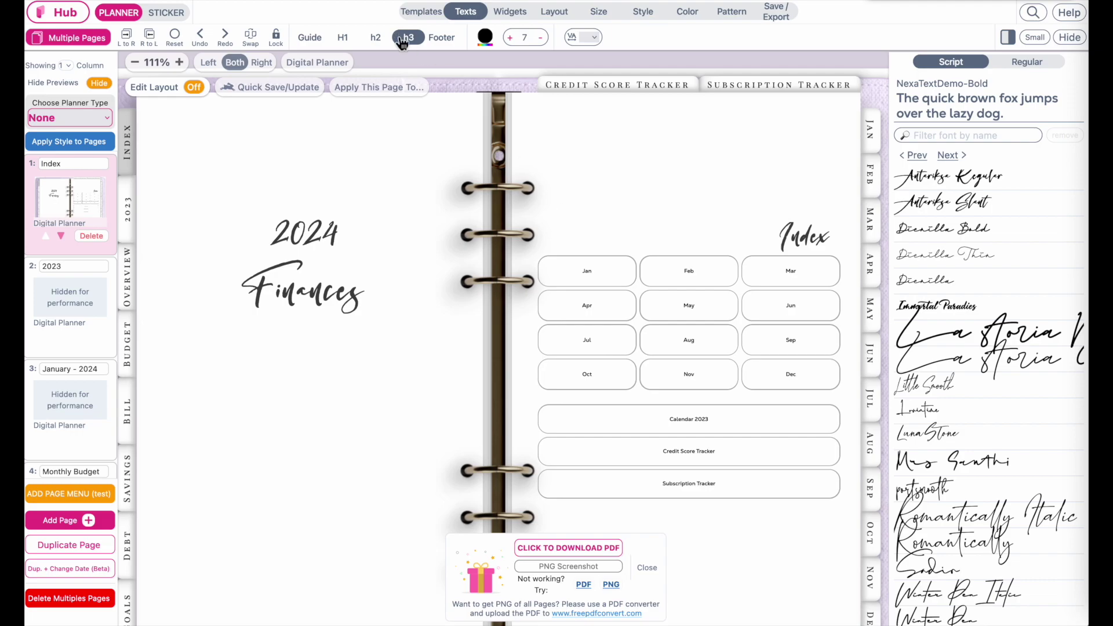
{"action": "left_click", "coordinate": [510, 37]}
{"action": "left_click", "coordinate": [511, 37]}
{"action": "left_click", "coordinate": [510, 37]}
{"action": "left_click", "coordinate": [510, 38]}
{"action": "left_click", "coordinate": [510, 37]}
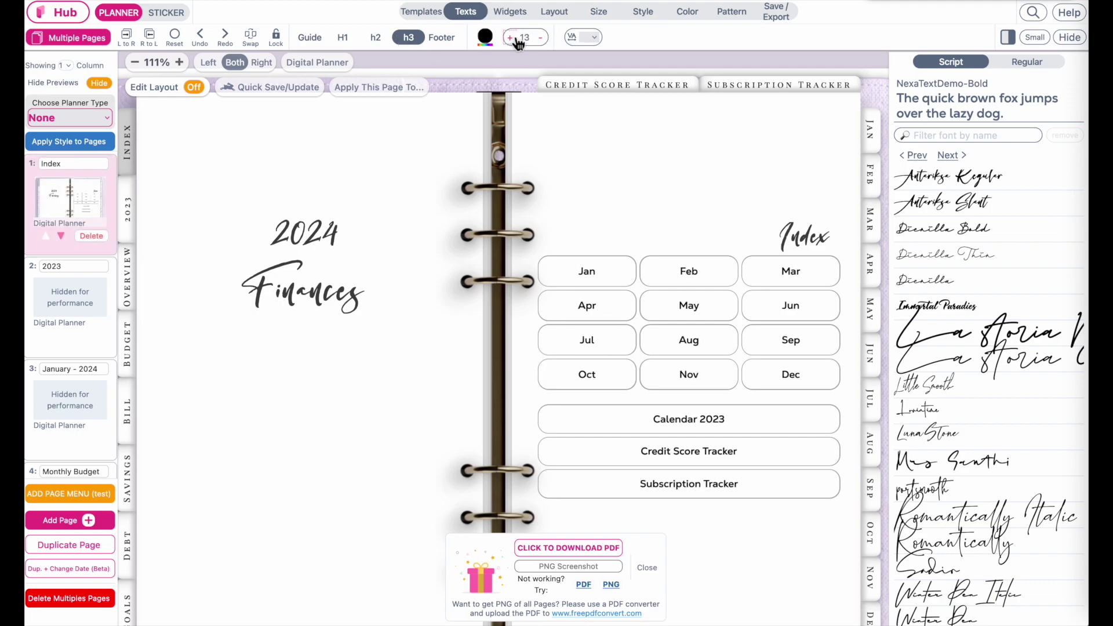
{"action": "left_click", "coordinate": [541, 37]}
{"action": "left_click", "coordinate": [540, 37]}
{"action": "left_click", "coordinate": [511, 38]}
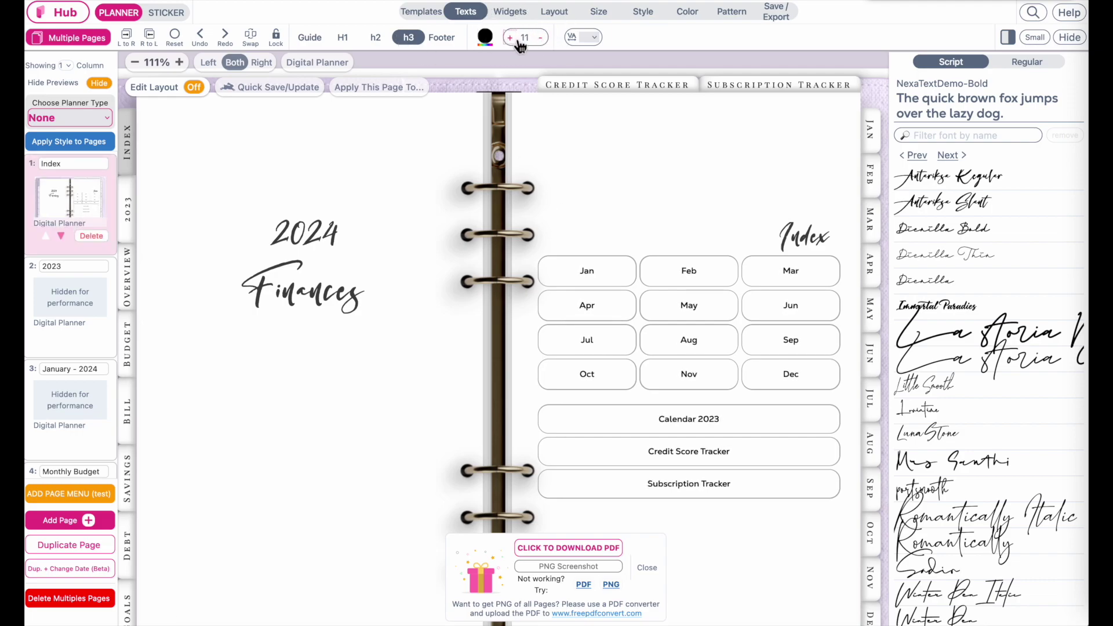
{"action": "left_click", "coordinate": [511, 38]}
Set the h3 text font of the Index page's link boxes to PlayfairDisplay-Regular
{"action": "left_click", "coordinate": [1026, 63]}
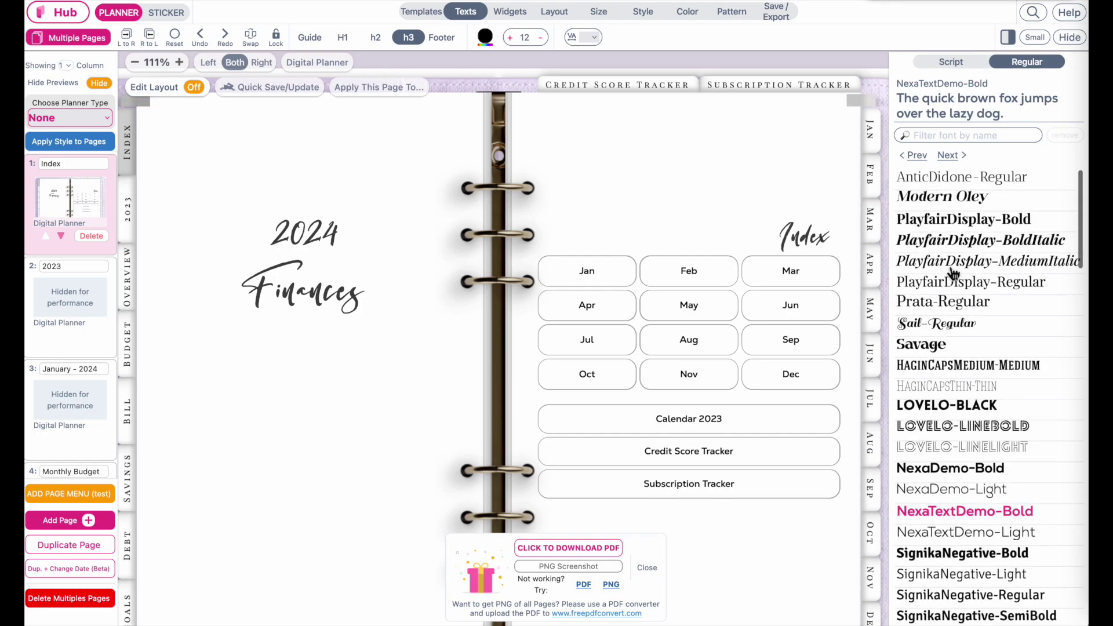
{"action": "left_click", "coordinate": [944, 286]}
{"action": "left_click", "coordinate": [945, 273]}
{"action": "left_click", "coordinate": [946, 282]}
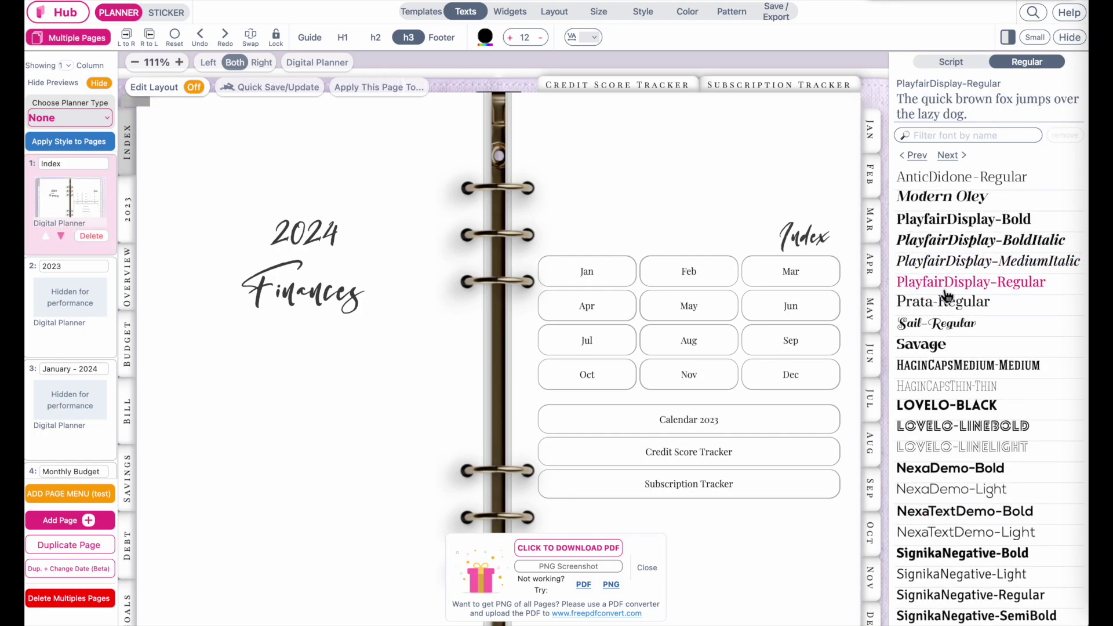
Try a lilac #E2DDED background on the Index page's Jan link box and reset it to transparent
{"action": "scroll", "coordinate": [588, 231], "scroll_direction": "down", "scroll_amount": 3}
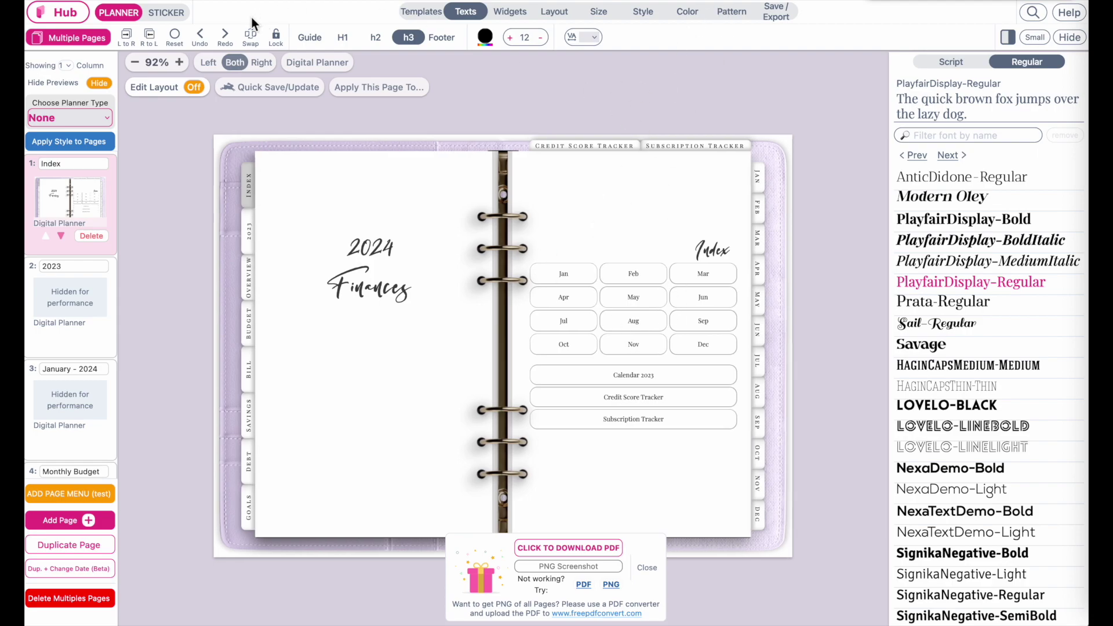
{"action": "left_click", "coordinate": [577, 275]}
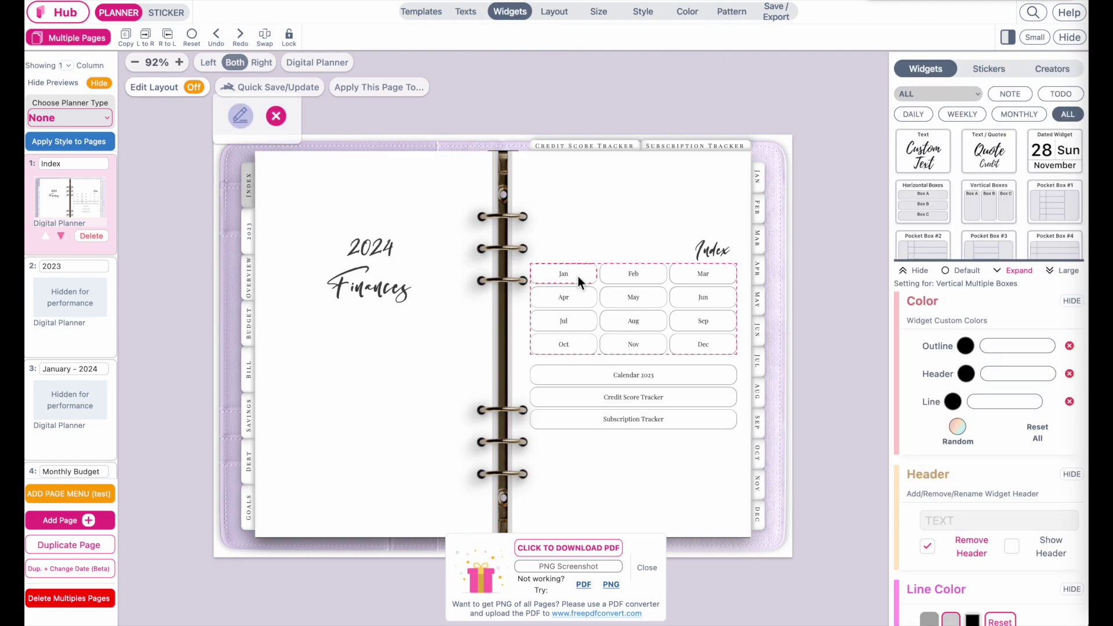
{"action": "left_click", "coordinate": [246, 123]}
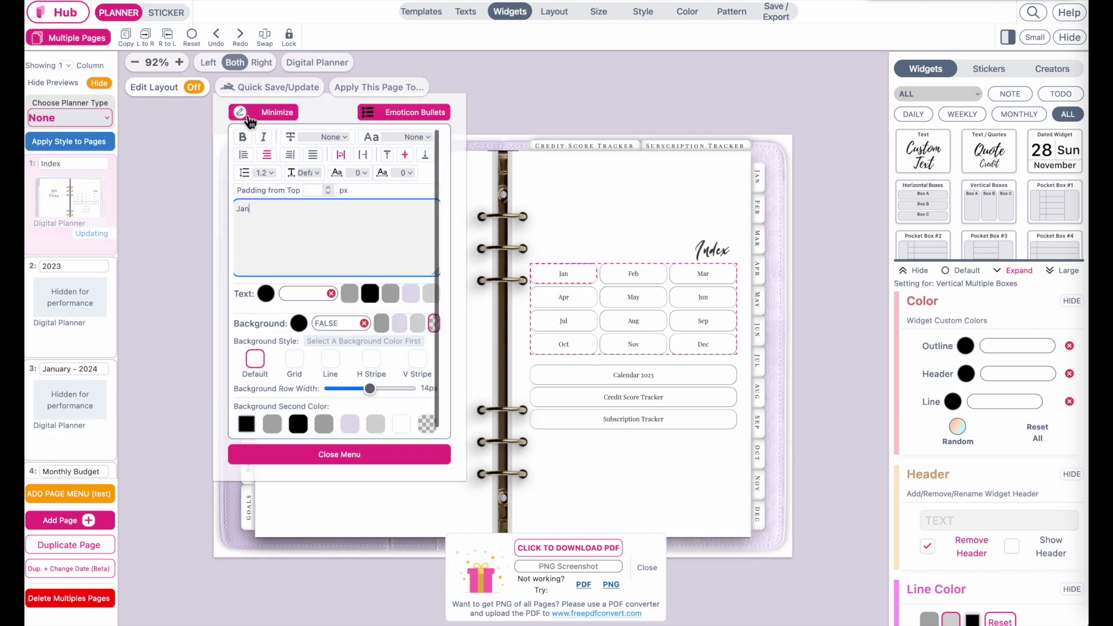
{"action": "left_click_drag", "start_coordinate": [462, 186], "coordinate": [497, 224]}
{"action": "left_click", "coordinate": [363, 267]}
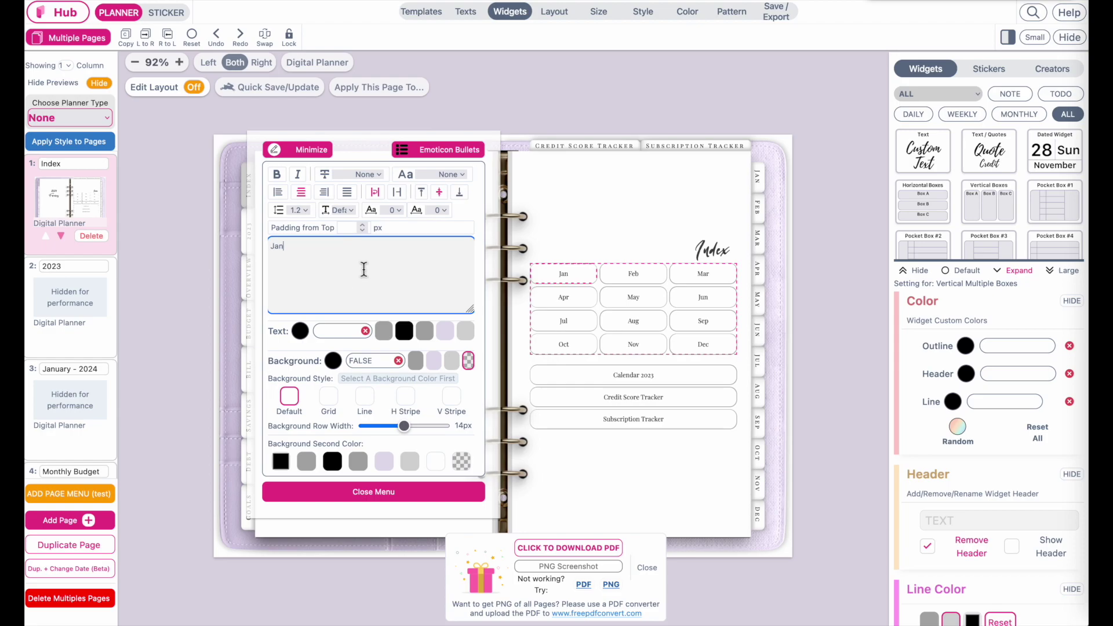
{"action": "left_click", "coordinate": [433, 362]}
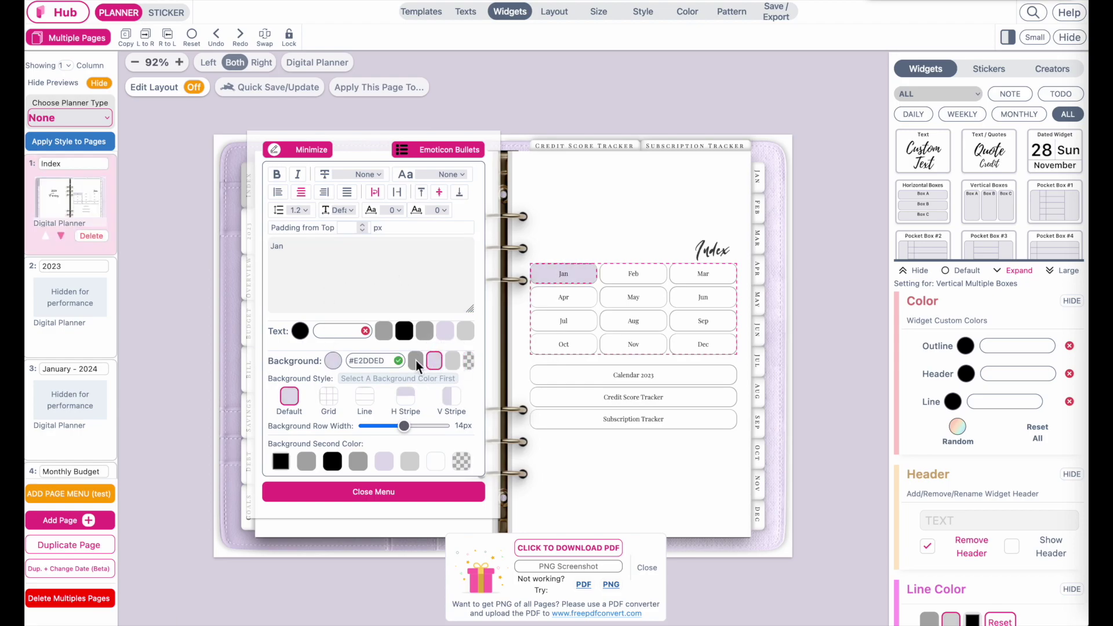
{"action": "left_click", "coordinate": [469, 363]}
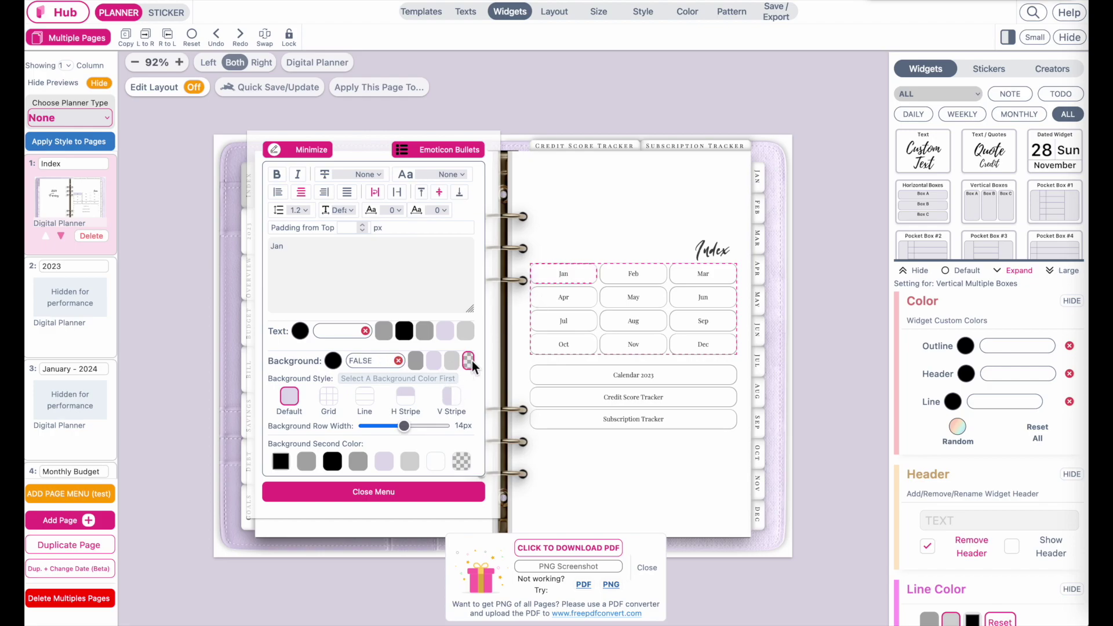
Try extending the Jan link box label to "January" and close its text editor
{"action": "left_click", "coordinate": [327, 265]}
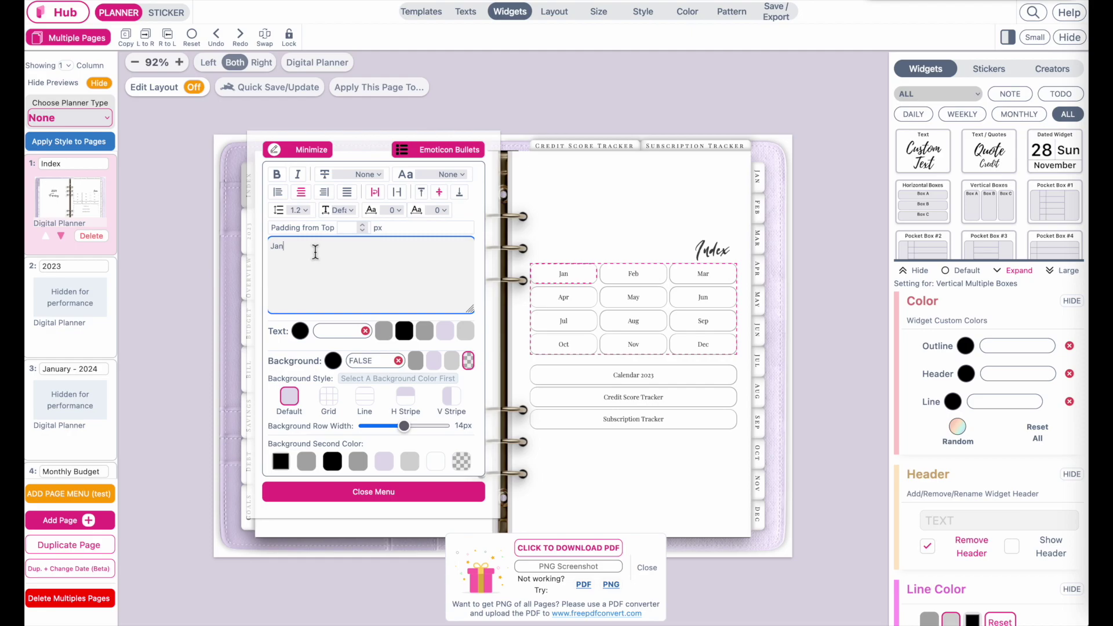
{"action": "type", "text": "uary"}
{"action": "left_click", "coordinate": [357, 496]}
{"action": "left_click", "coordinate": [568, 100]}
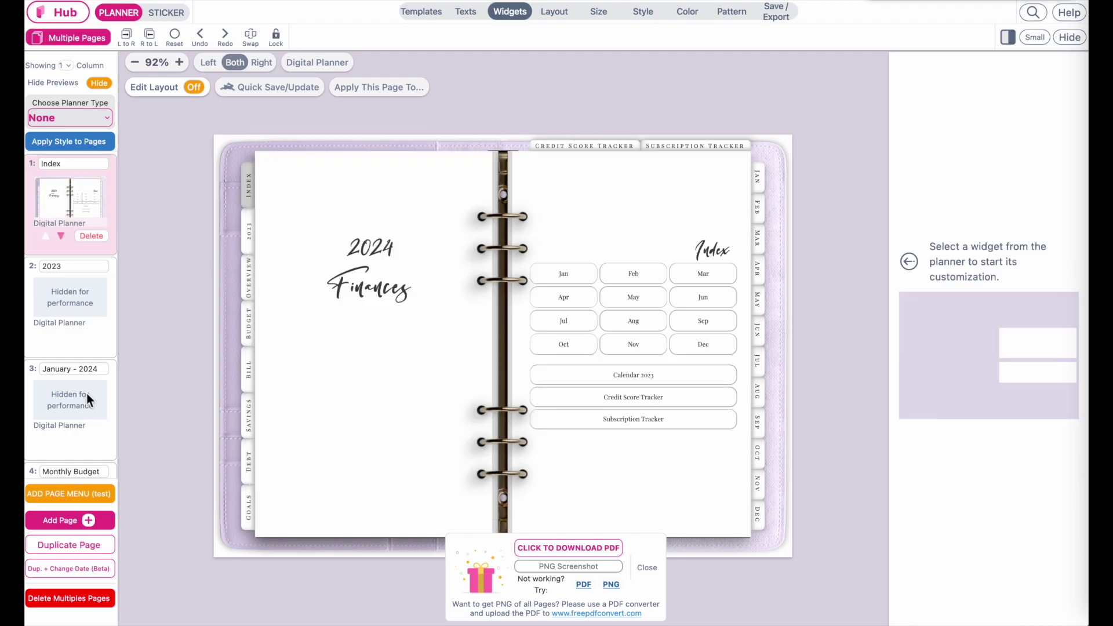
Apply the lilac-dot pattern basic-sketch-modern-230_4 as the Index page background, using the FULL layout
{"action": "left_click", "coordinate": [747, 10]}
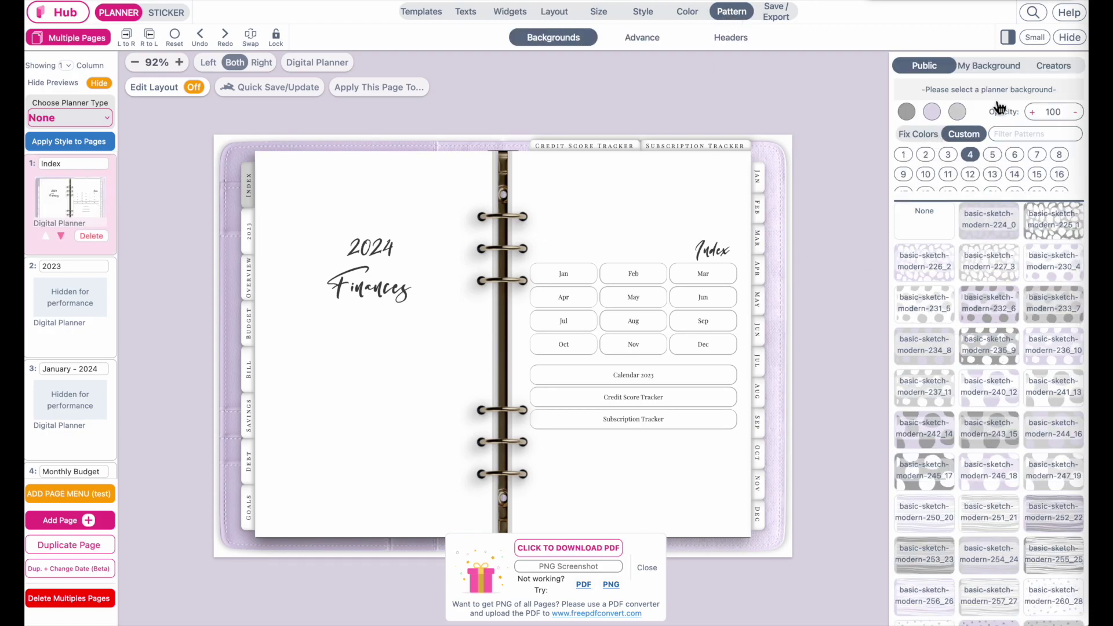
{"action": "left_click", "coordinate": [1040, 283]}
{"action": "left_click", "coordinate": [968, 88]}
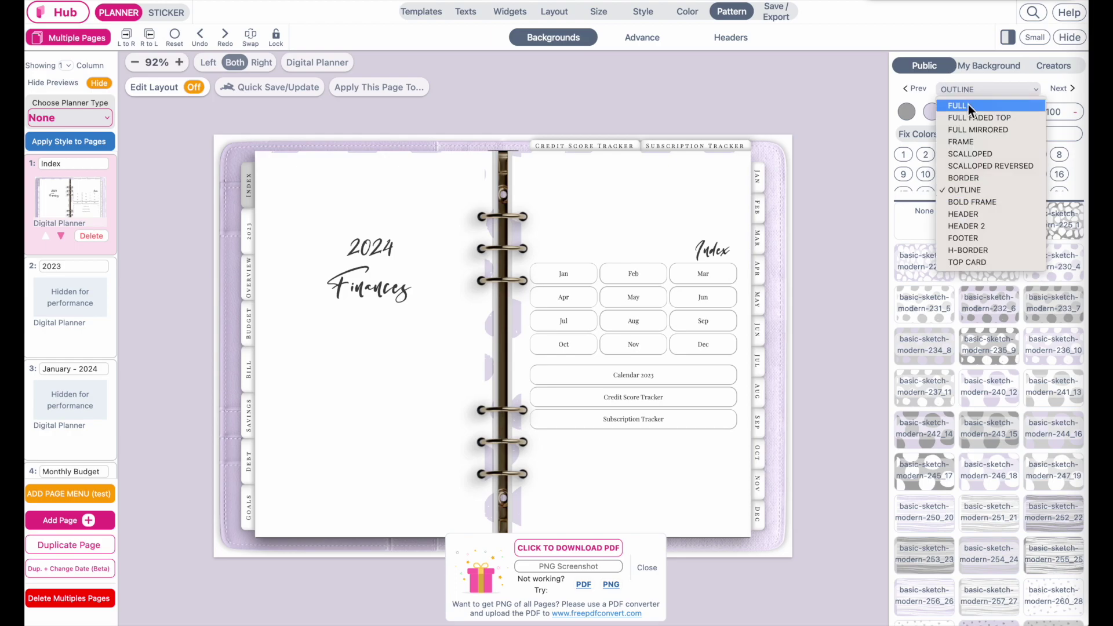
{"action": "left_click", "coordinate": [968, 104]}
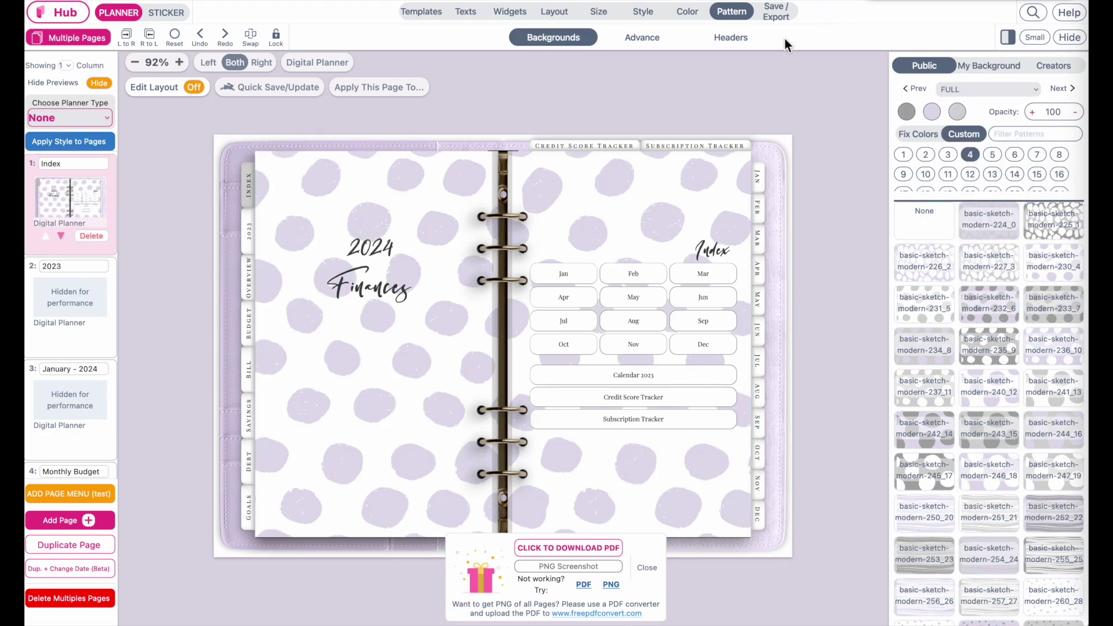
Generate a digital PDF of all pages in the linked double-page Goodnotes format and open the resulting file
{"action": "left_click", "coordinate": [776, 12]}
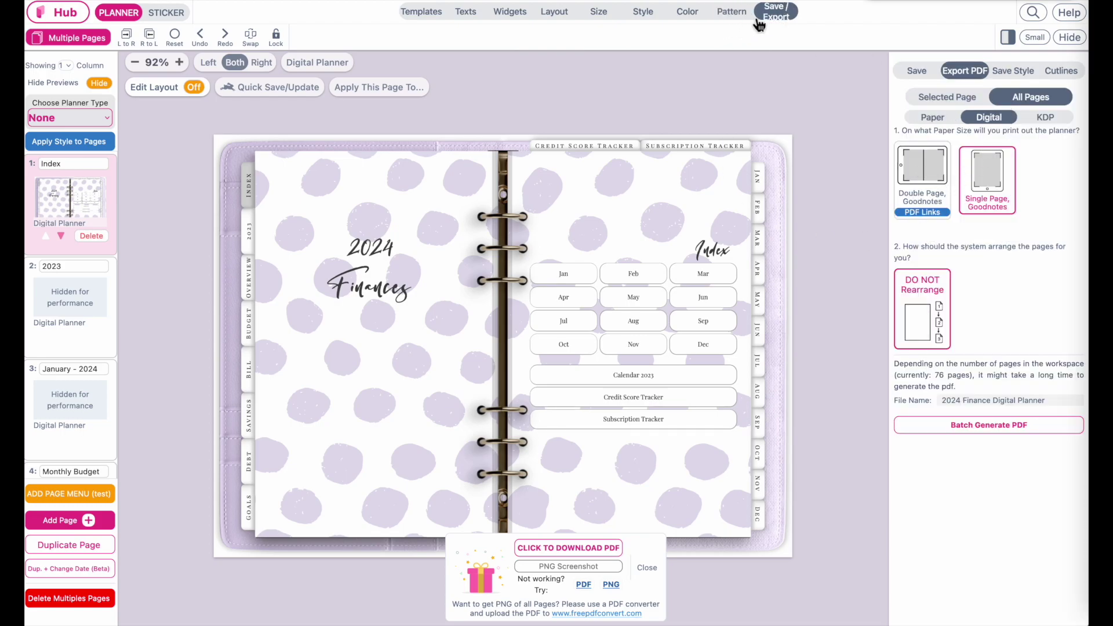
{"action": "left_click", "coordinate": [950, 180]}
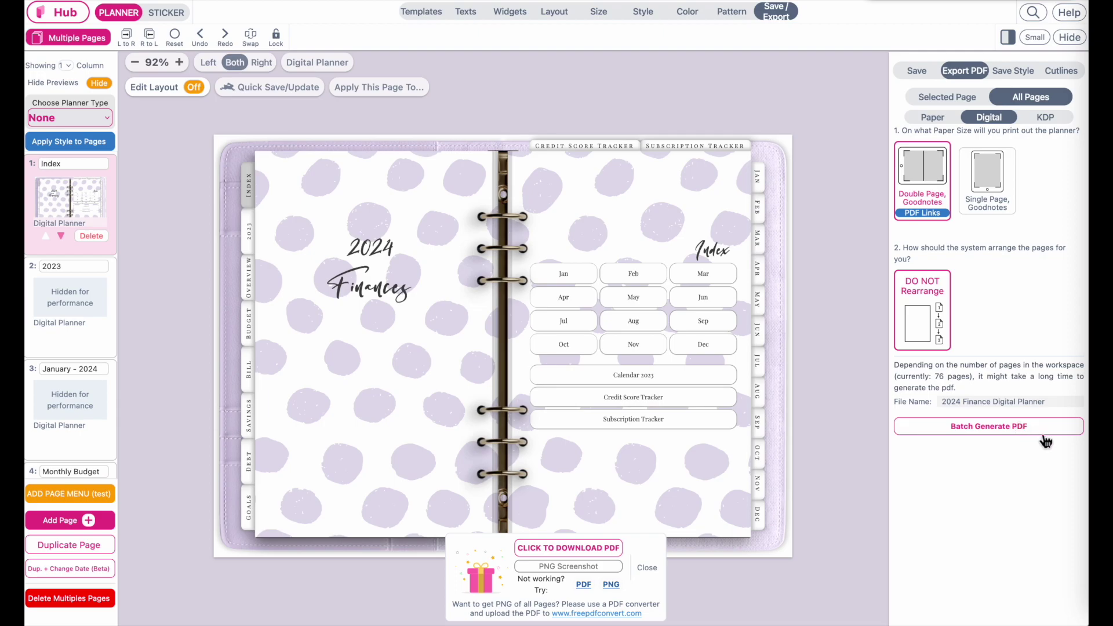
{"action": "left_click", "coordinate": [921, 71]}
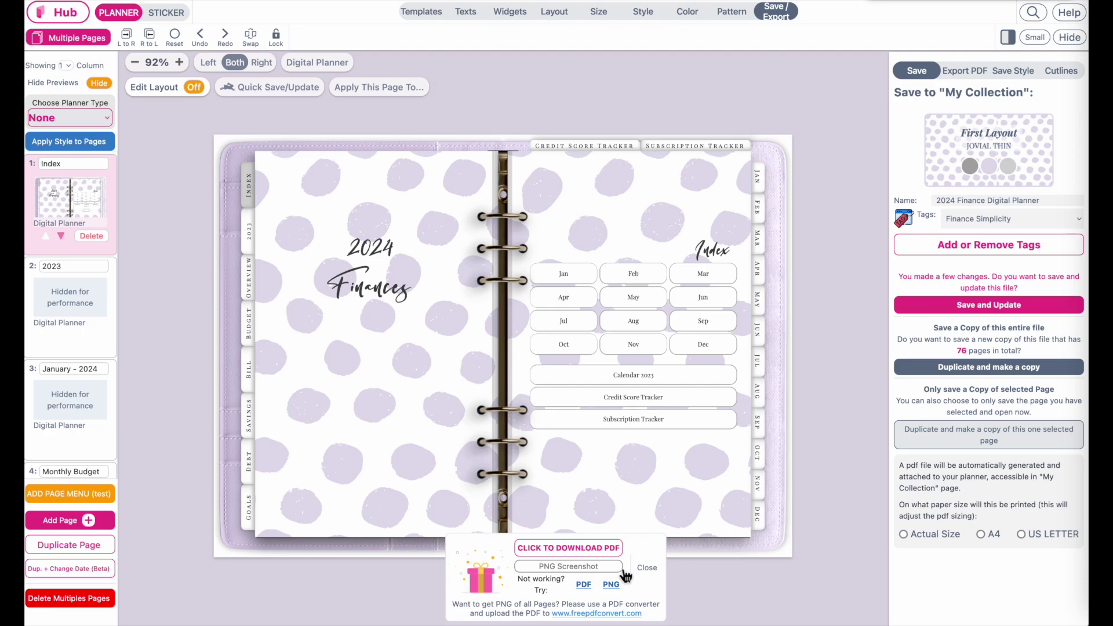
{"action": "left_click", "coordinate": [962, 75]}
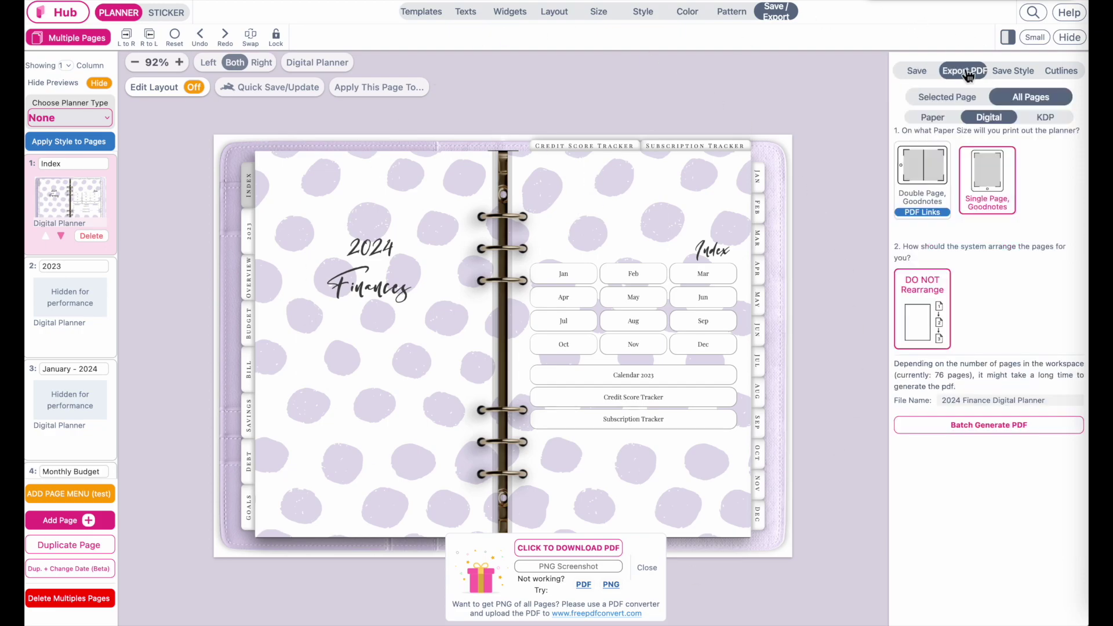
{"action": "left_click", "coordinate": [925, 169]}
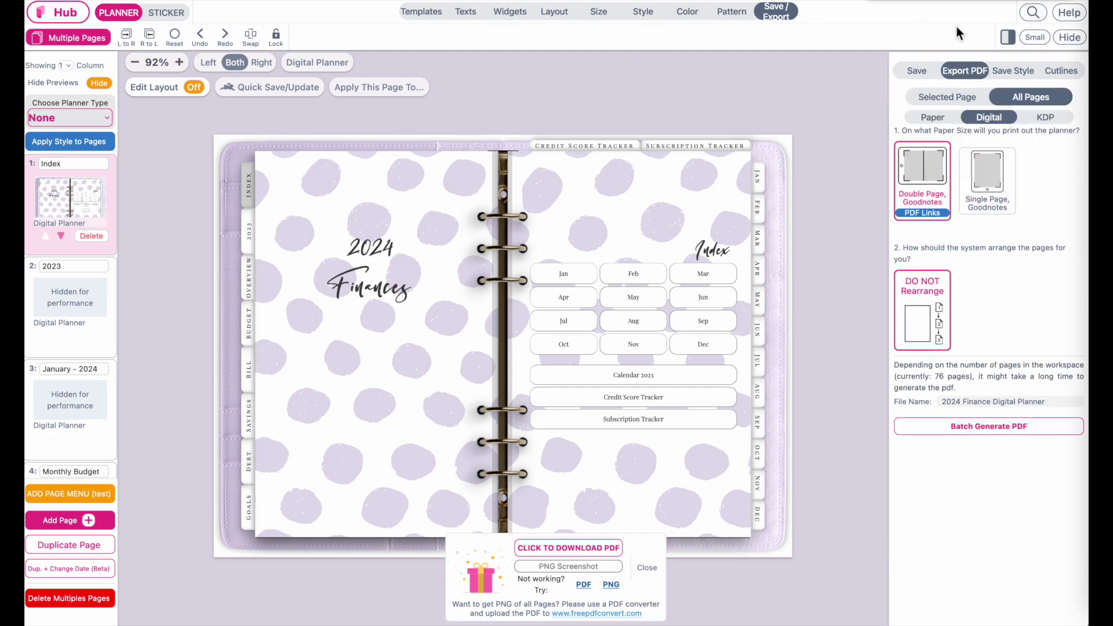
{"action": "left_click", "coordinate": [1002, 432]}
{"action": "left_click", "coordinate": [584, 555]}
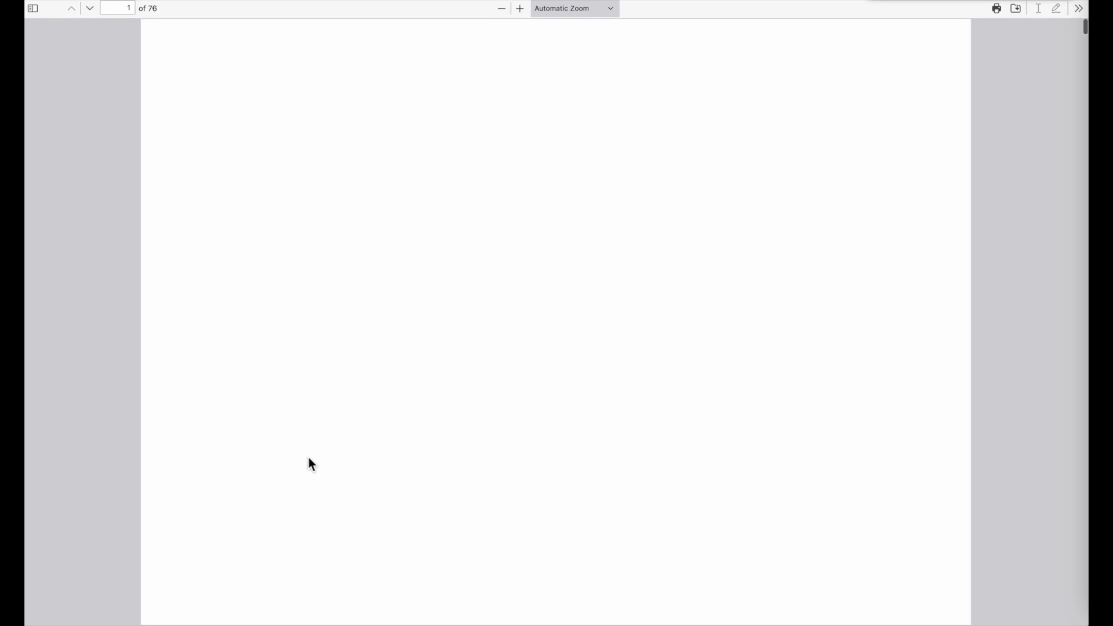
Review the exported PDF's Index page, January overview, and the financial goals and October 2023 overview pages
{"action": "scroll", "coordinate": [771, 220], "scroll_direction": "up", "scroll_amount": 1}
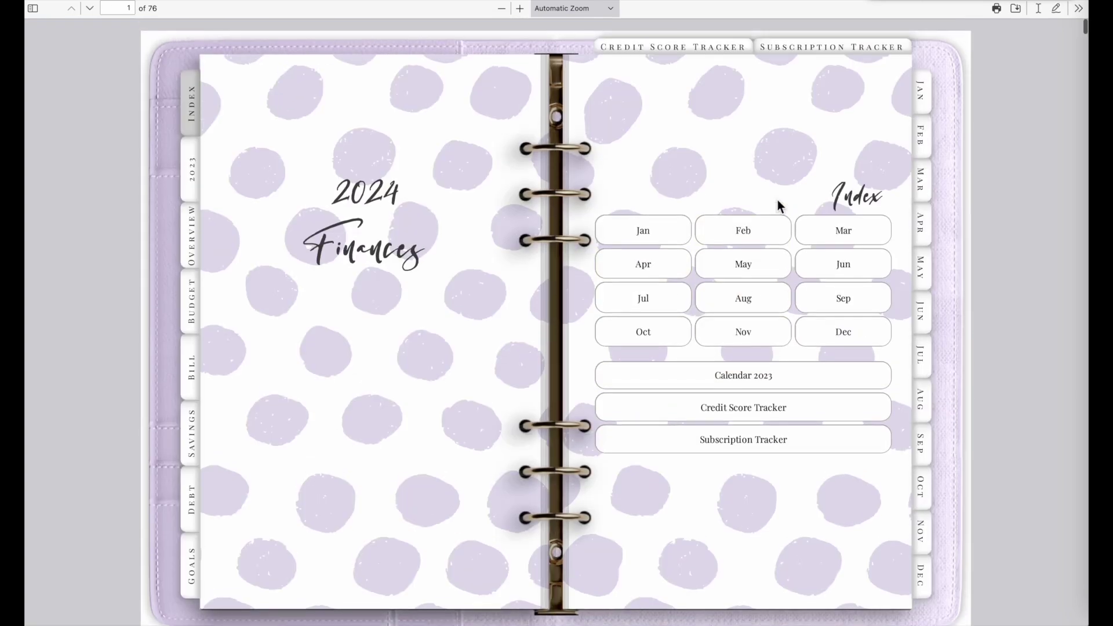
{"action": "left_click", "coordinate": [740, 295]}
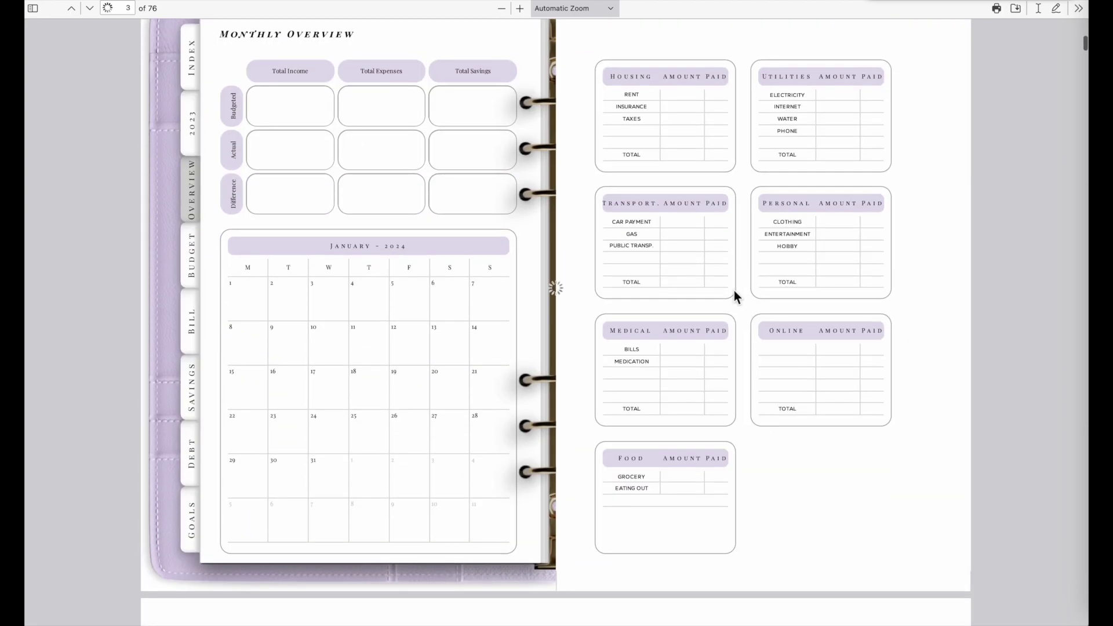
{"action": "scroll", "coordinate": [734, 291], "scroll_direction": "down", "scroll_amount": 4}
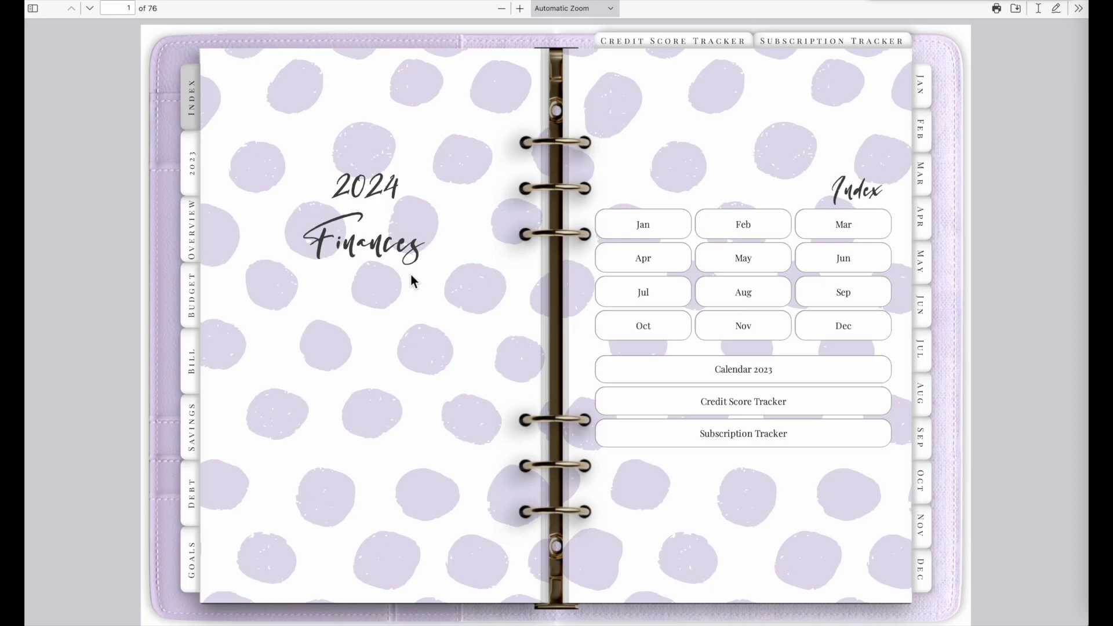
{"action": "left_click", "coordinate": [595, 377]}
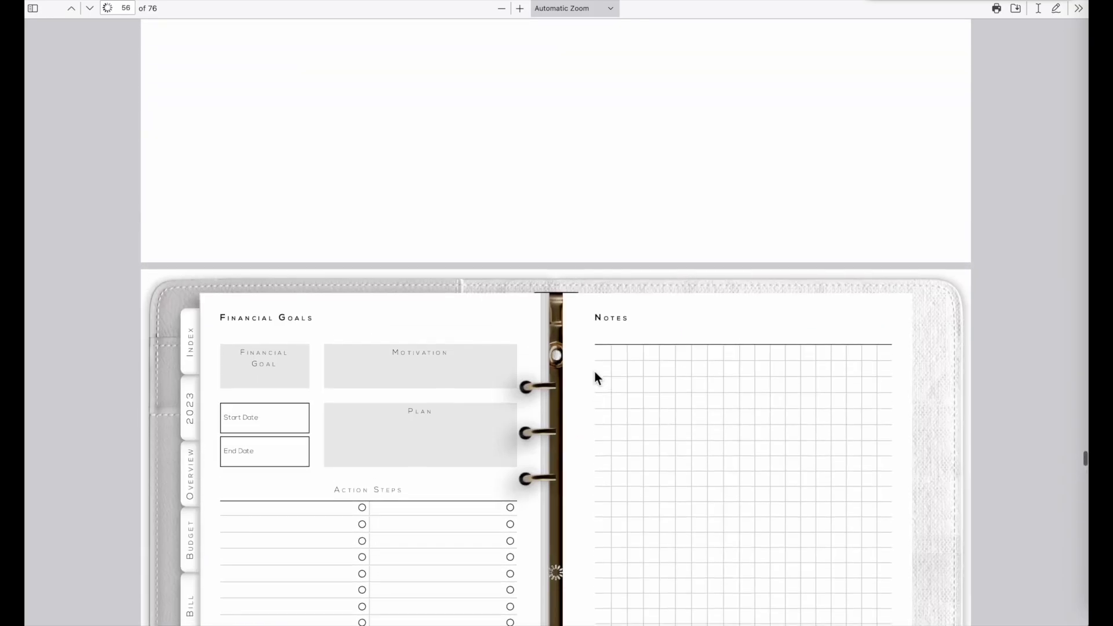
{"action": "scroll", "coordinate": [595, 377], "scroll_direction": "down", "scroll_amount": 7}
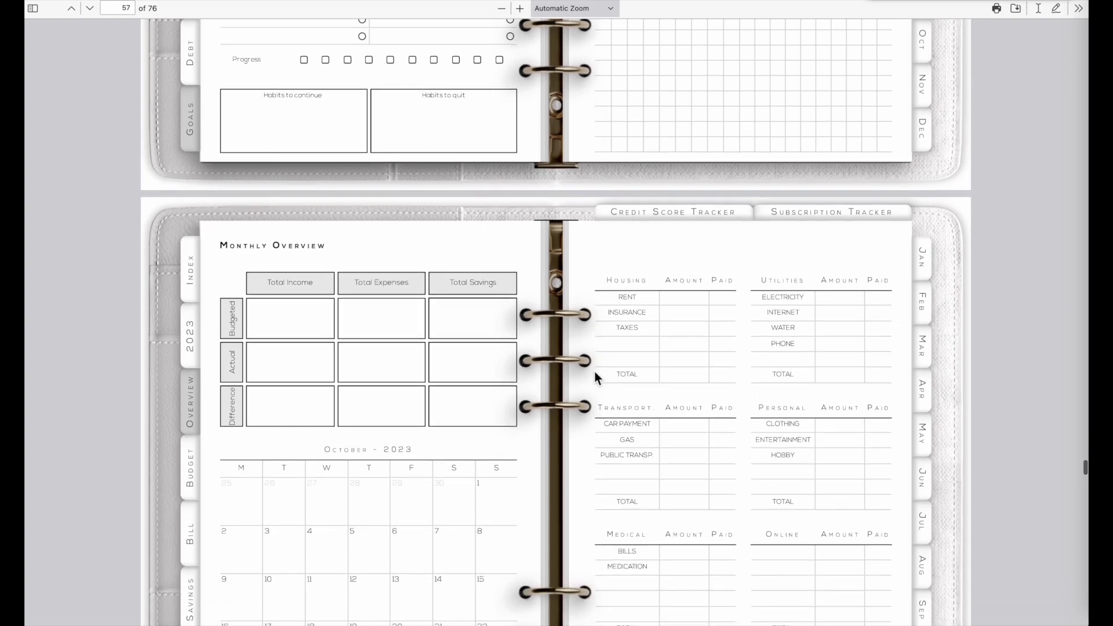
Compare the plain Index page with the 2024 calendar, monthly overview and dotted Index pages in the PDFs
{"action": "key", "text": "Home"}
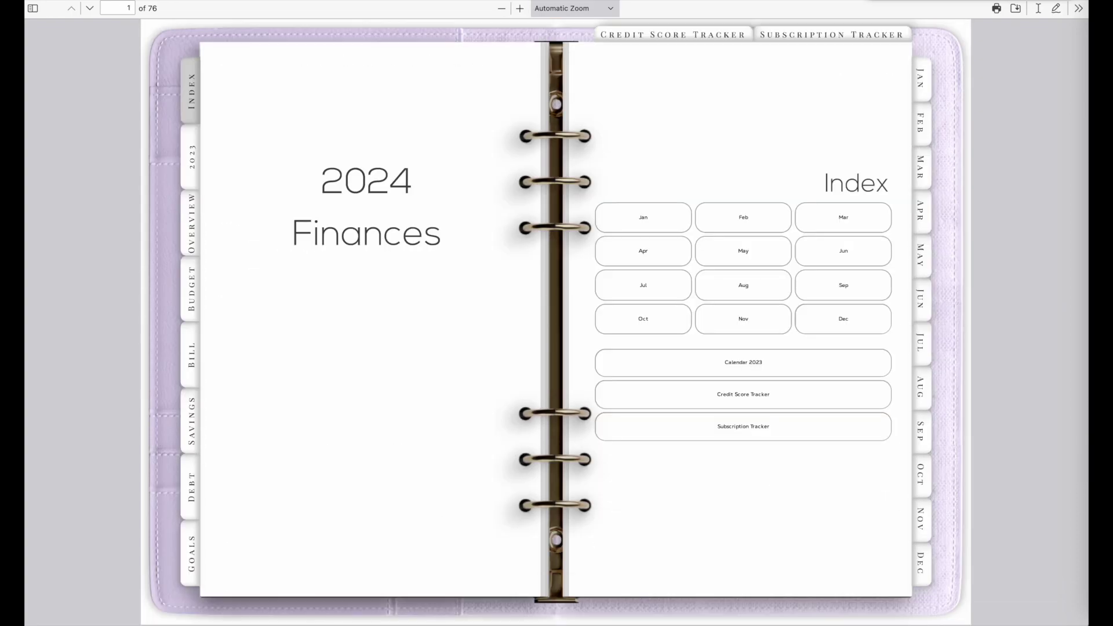
{"action": "scroll", "coordinate": [491, 276], "scroll_direction": "down", "scroll_amount": 20}
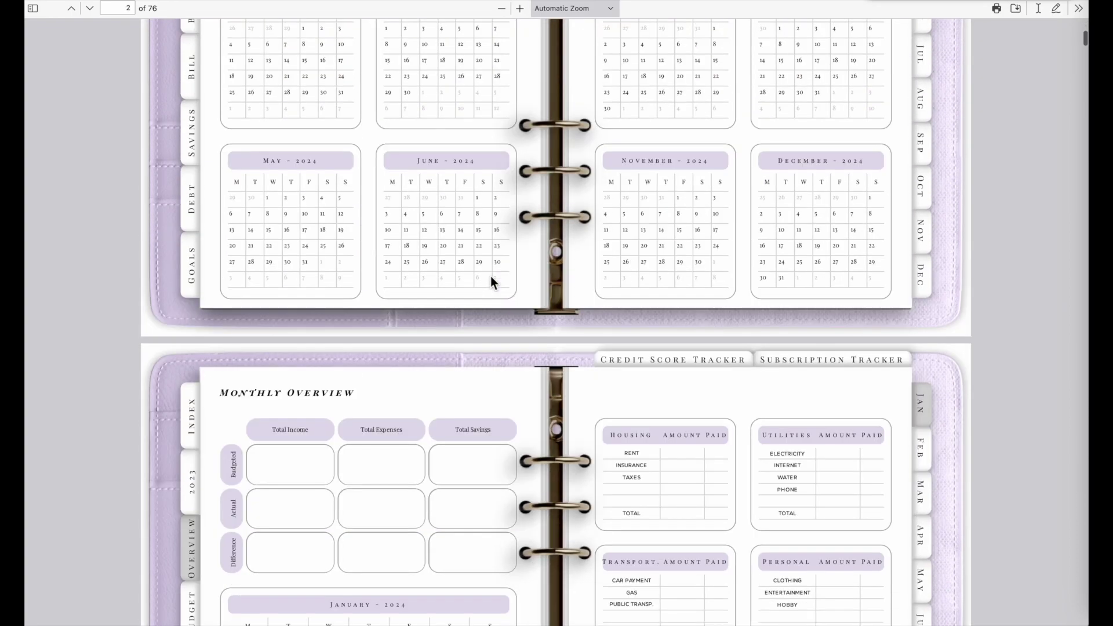
{"action": "scroll", "coordinate": [491, 276], "scroll_direction": "up", "scroll_amount": 20}
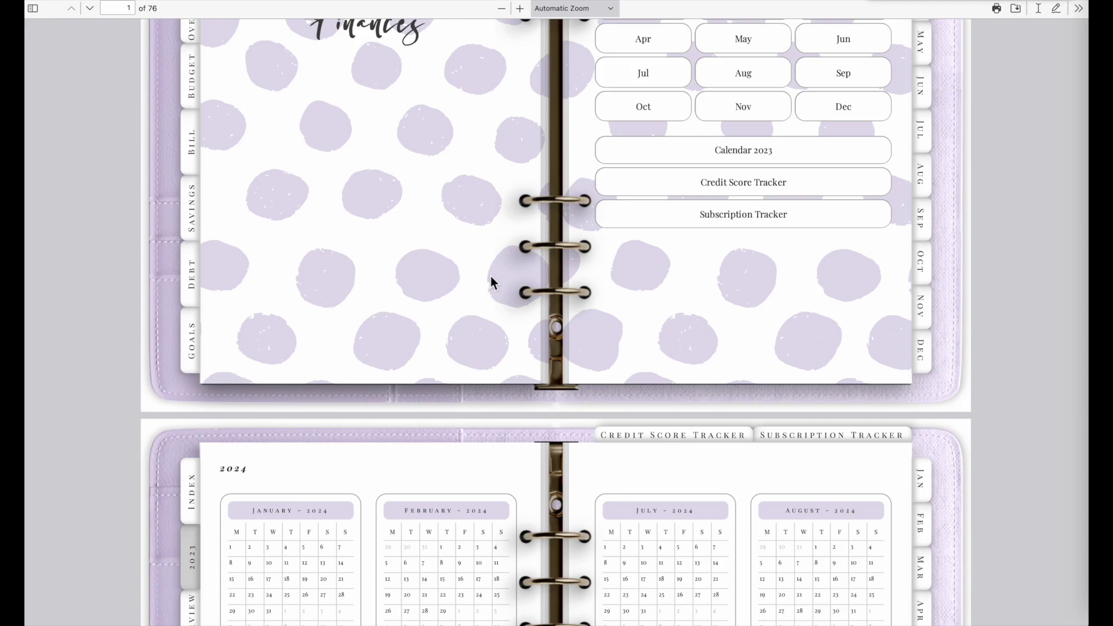
{"action": "scroll", "coordinate": [490, 277], "scroll_direction": "up", "scroll_amount": 5}
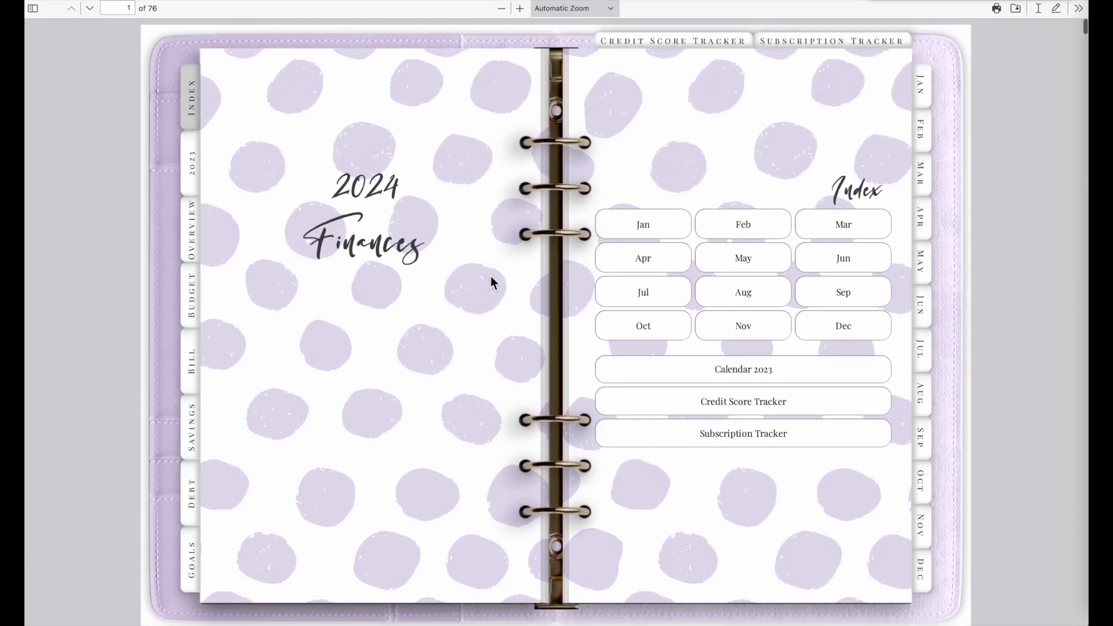